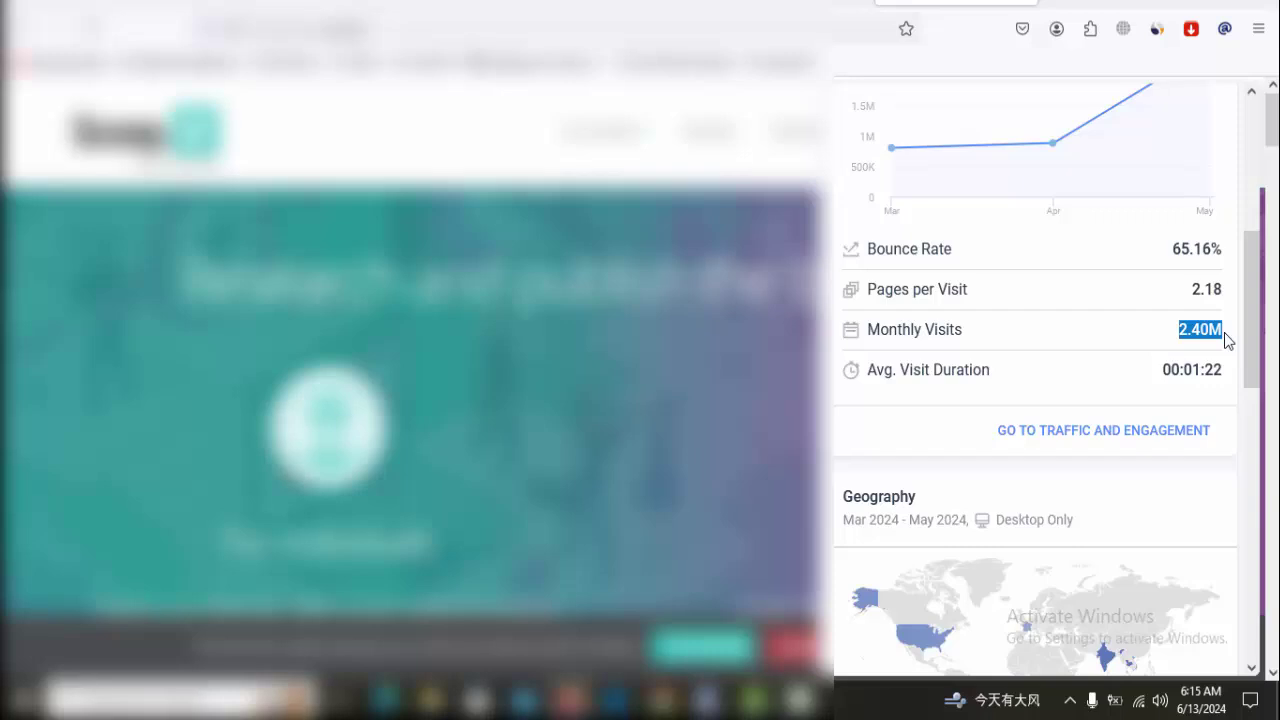
# Examine the website's top five visitor countries and their traffic shares in the traffic statistics.
pyautogui.scroll(-5, 1228, 341)
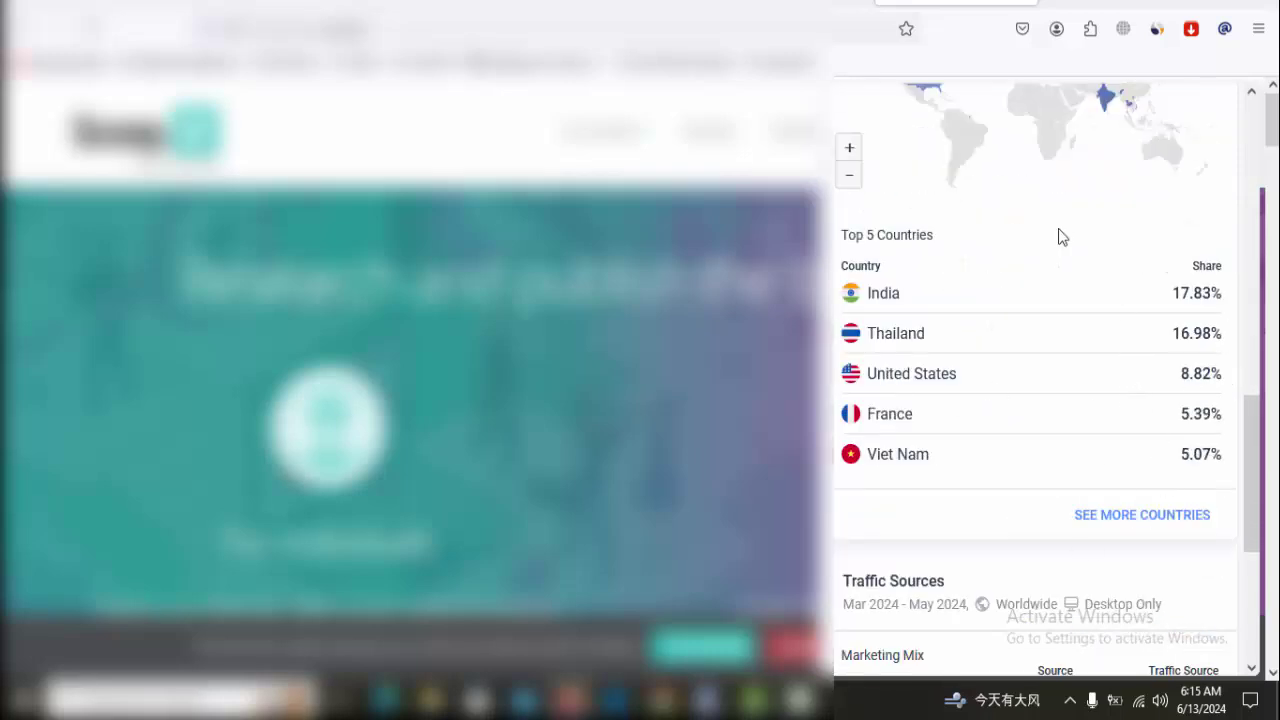
pyautogui.moveTo(910, 291); pyautogui.dragTo(857, 292)
pyautogui.moveTo(1171, 294); pyautogui.dragTo(1212, 292)
pyautogui.click(943, 338)
pyautogui.moveTo(990, 378); pyautogui.dragTo(909, 378)
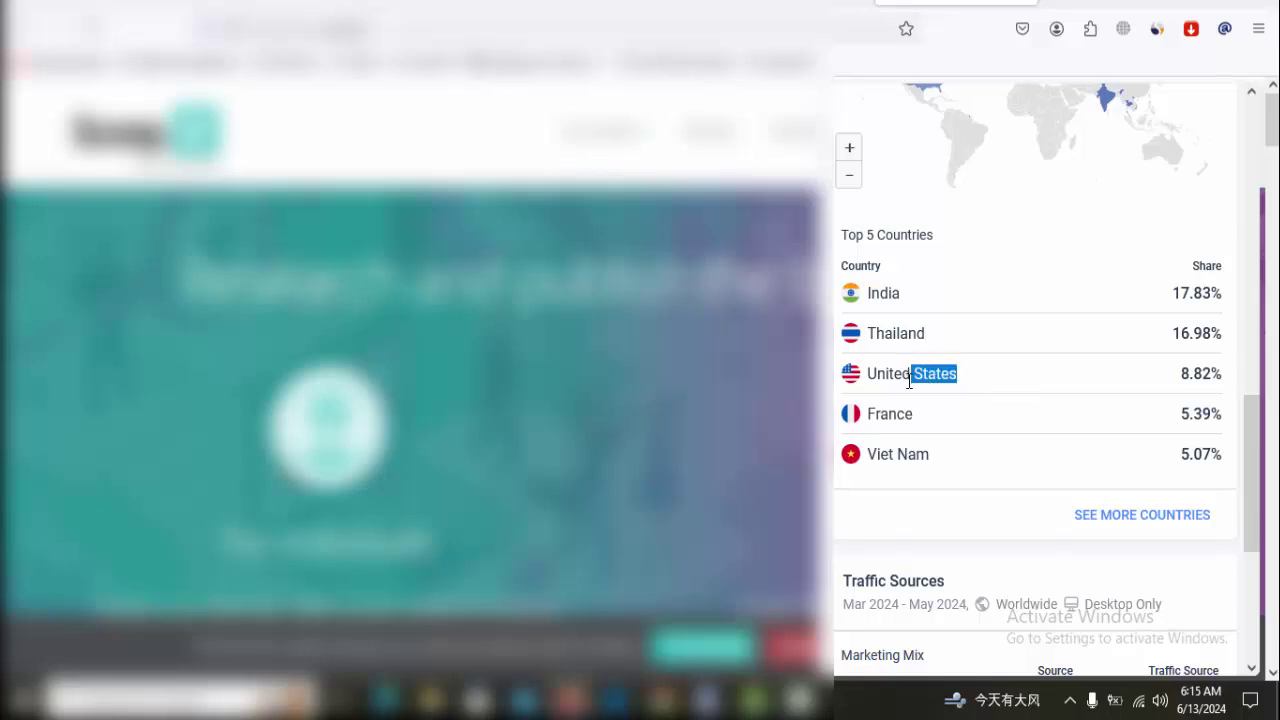
pyautogui.moveTo(931, 426); pyautogui.dragTo(892, 408)
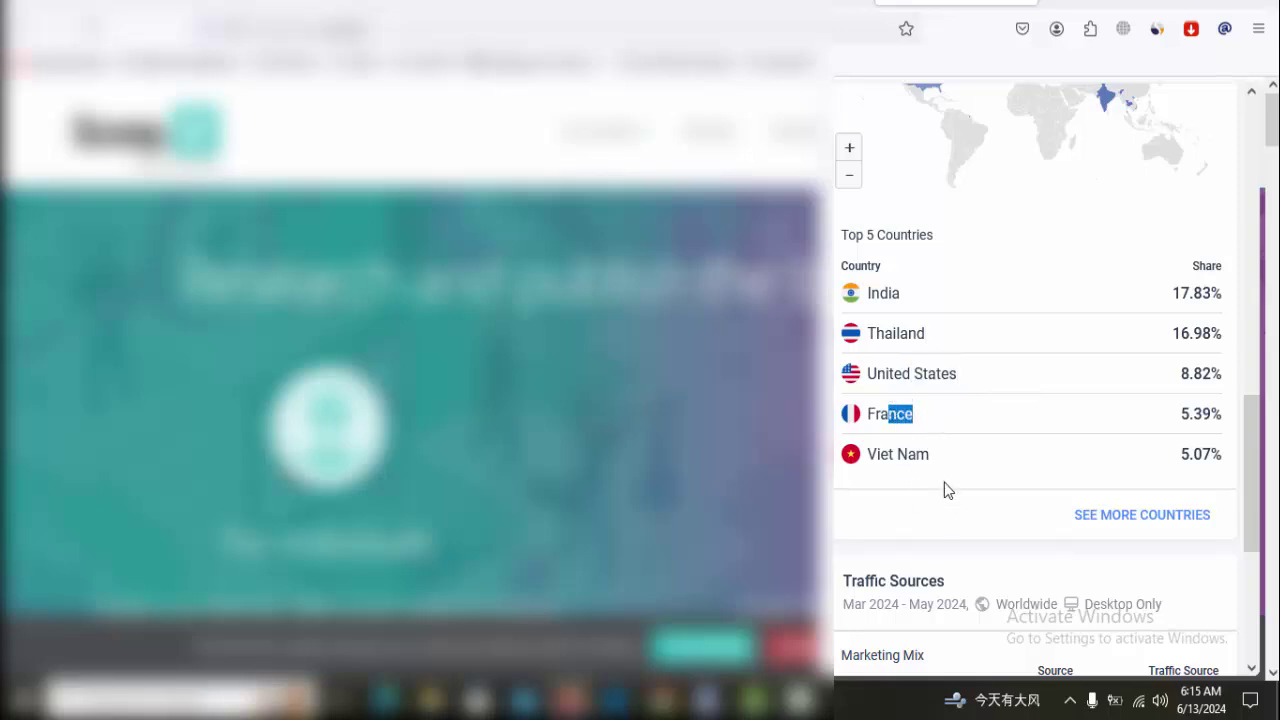
pyautogui.moveTo(951, 466); pyautogui.dragTo(905, 458)
pyautogui.moveTo(946, 342); pyautogui.dragTo(890, 338)
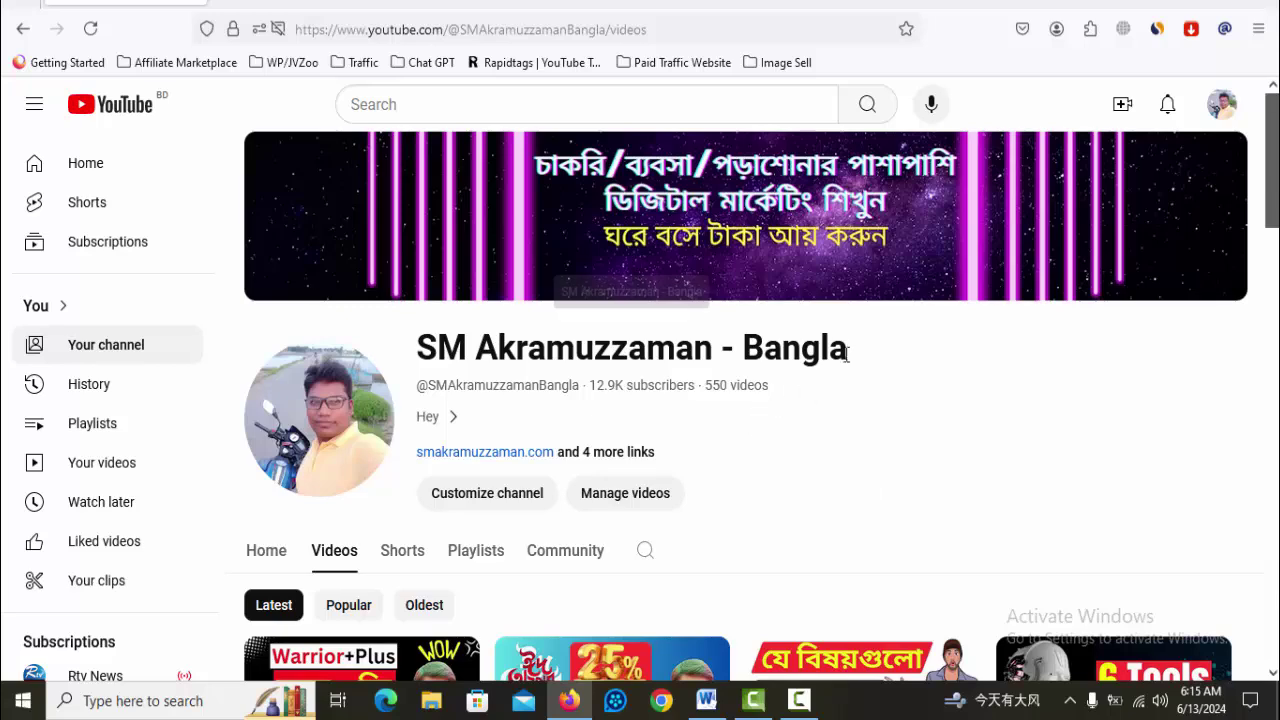
# Look over the YouTube channel's header and browse its latest affiliate and CPA marketing videos.
pyautogui.moveTo(848, 347); pyautogui.dragTo(414, 350)
pyautogui.click(892, 352)
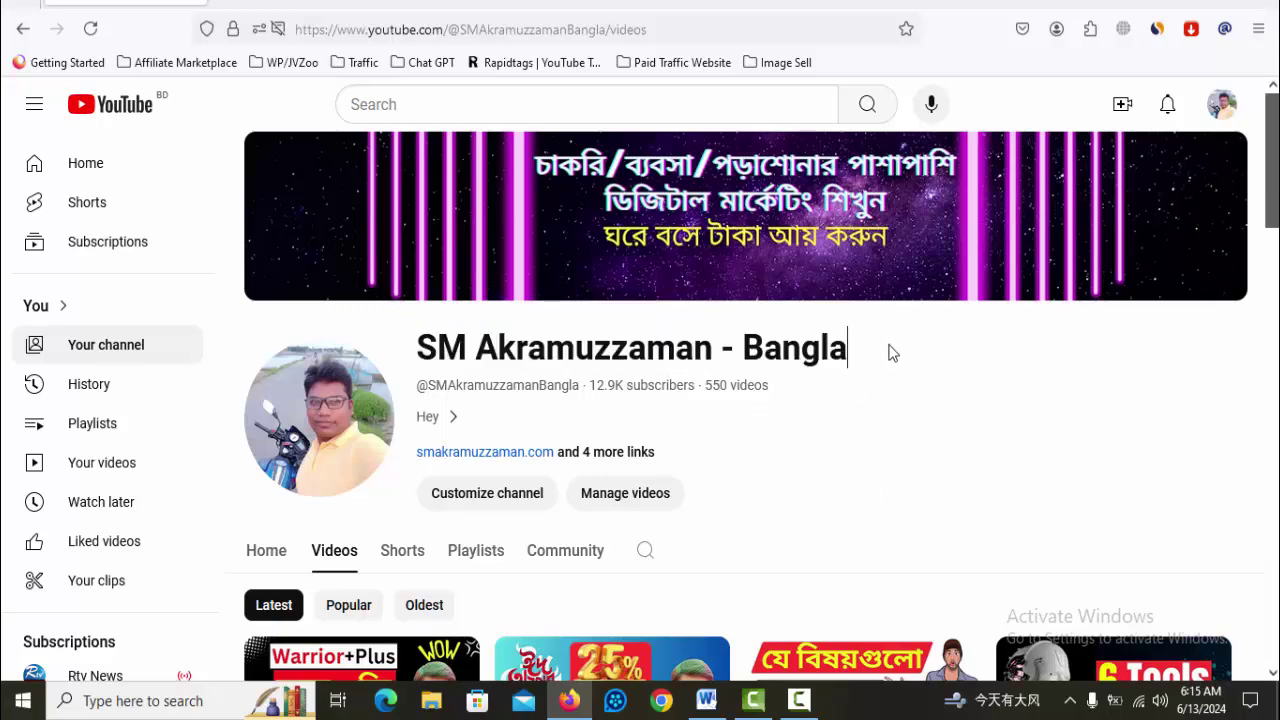
pyautogui.scroll(-2, 891, 349)
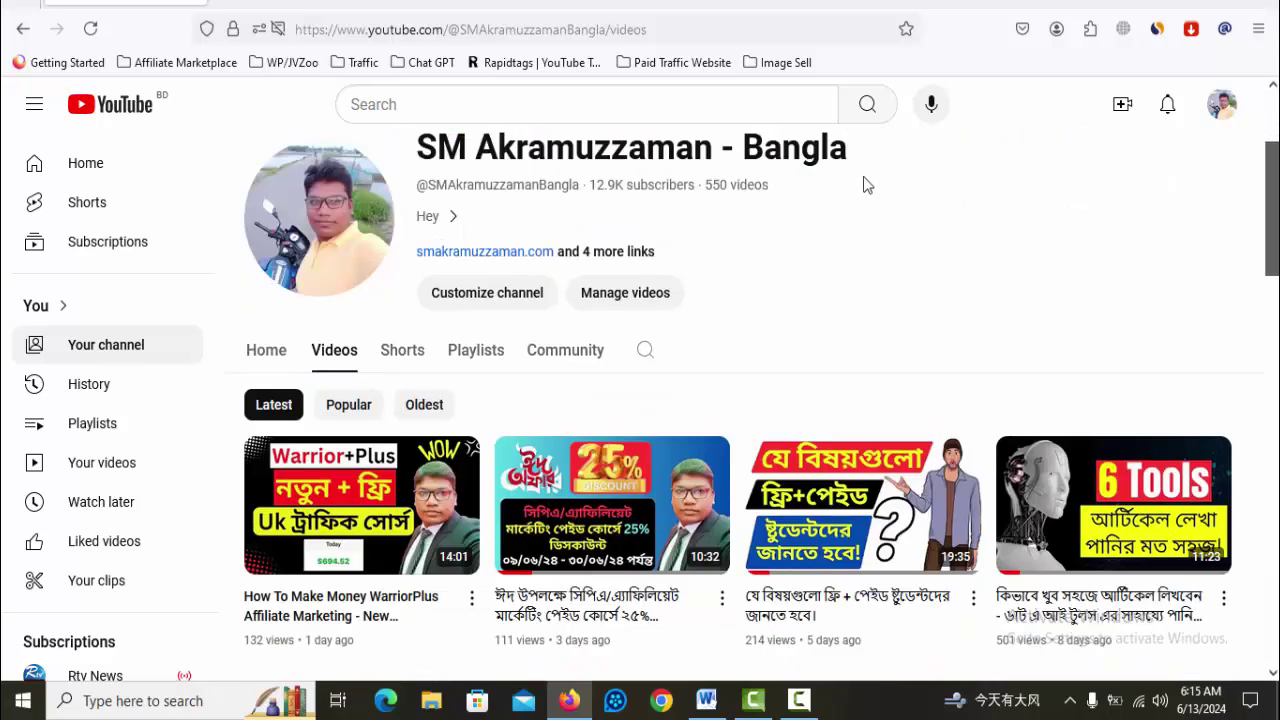
pyautogui.hotkey('shift', 'Left')
pyautogui.hotkey('shift', 'Down')
pyautogui.hotkey('shift', 'Down')
pyautogui.hotkey('shift', 'Down')
pyautogui.hotkey('shift', 'Down')
pyautogui.click(869, 150)
pyautogui.scroll(-4, 1020, 233)
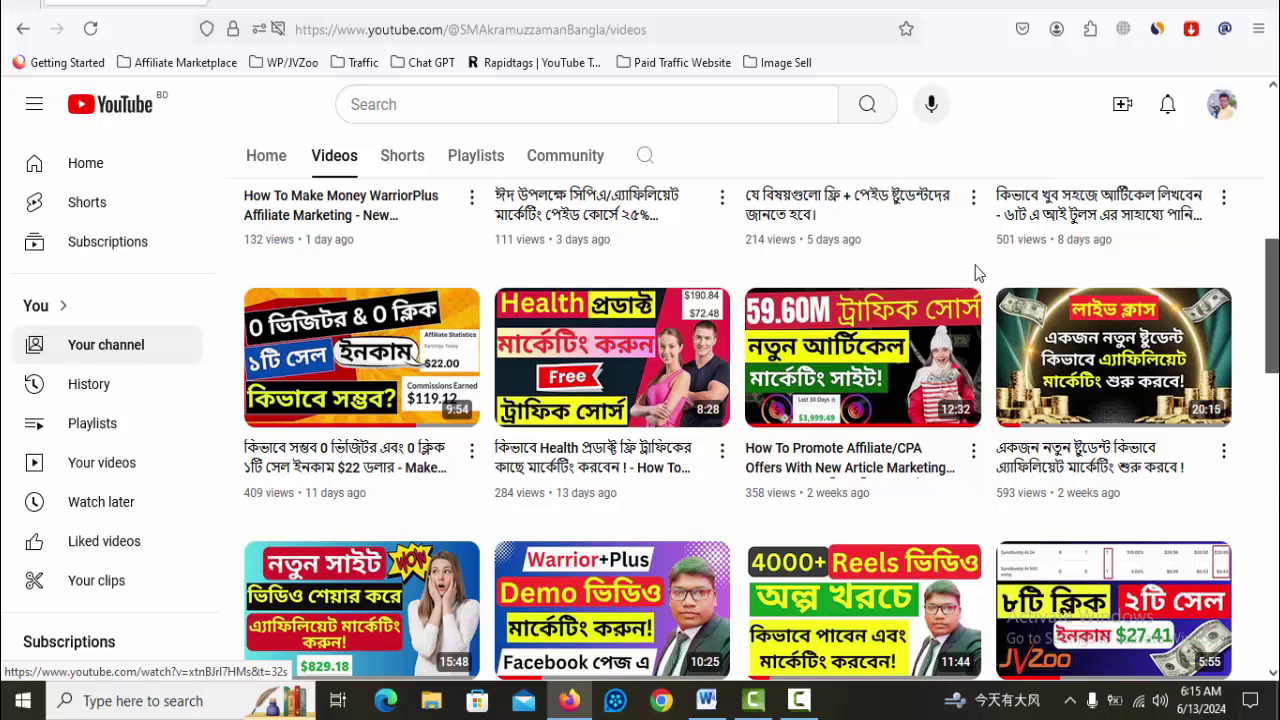
pyautogui.scroll(-5, 976, 264)
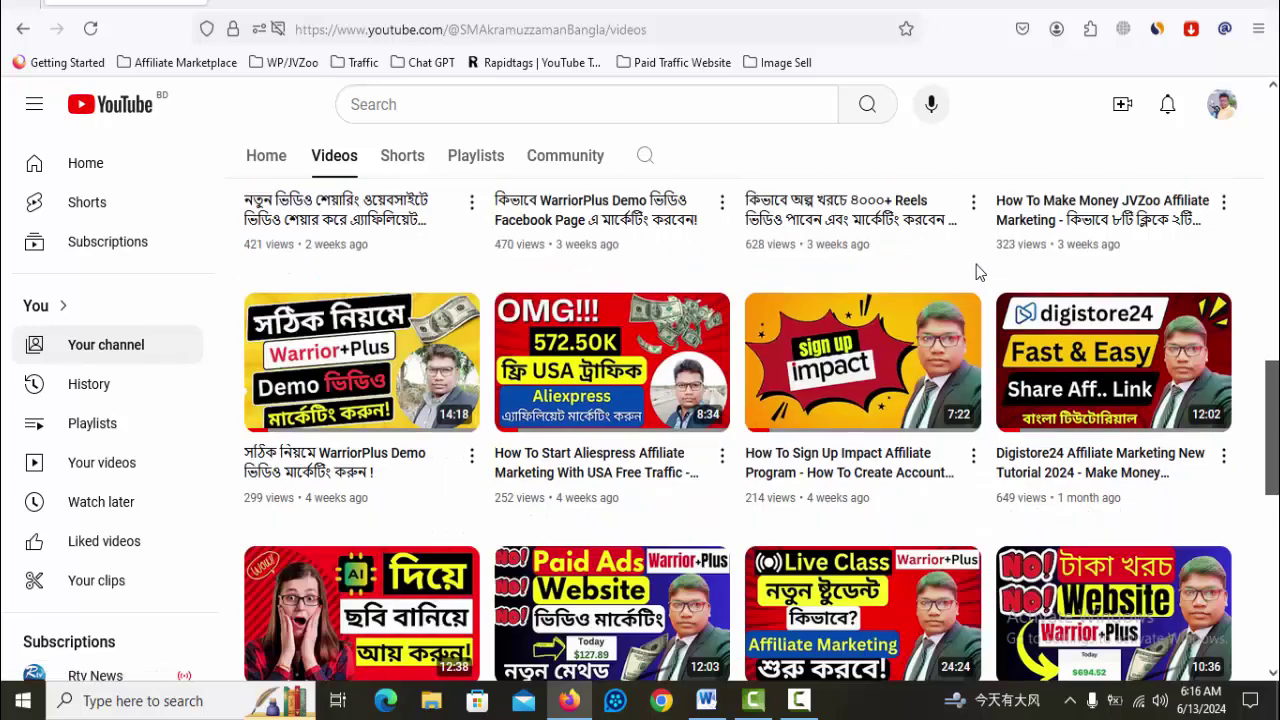
pyautogui.scroll(-2, 976, 264)
pyautogui.scroll(-1, 976, 264)
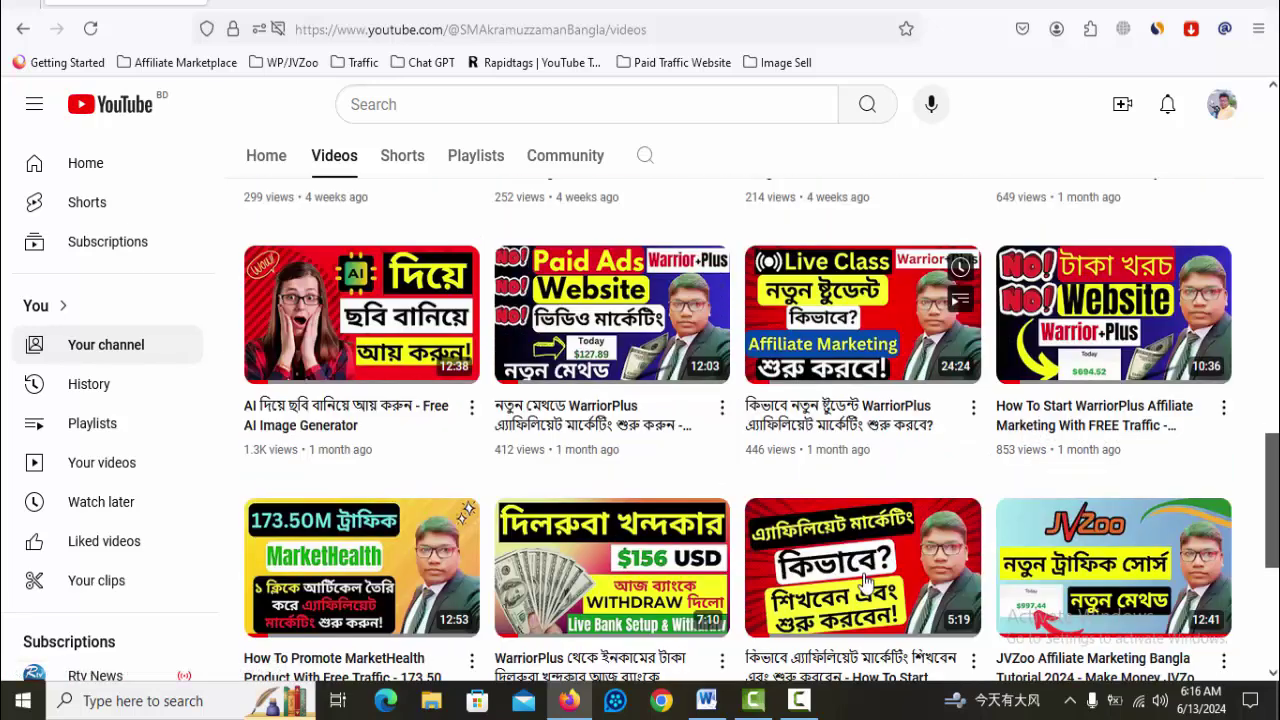
pyautogui.scroll(-2, 916, 482)
pyautogui.scroll(1, 918, 484)
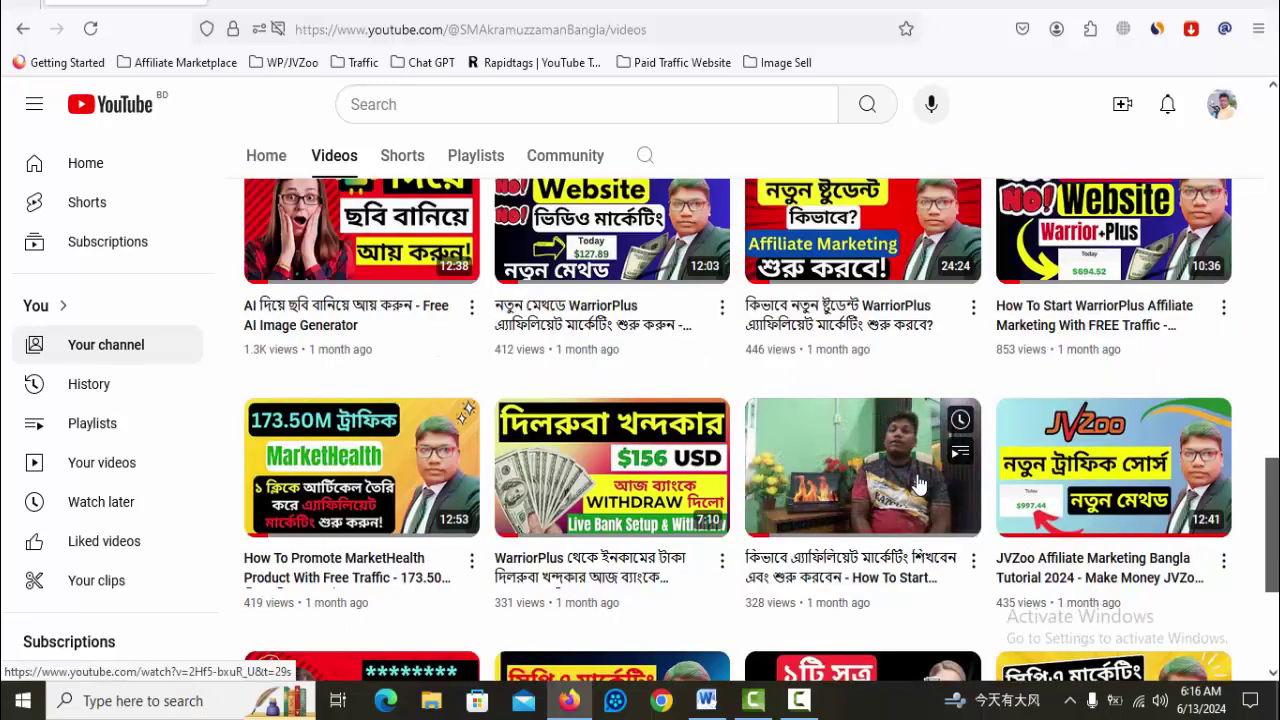
pyautogui.scroll(-3, 918, 484)
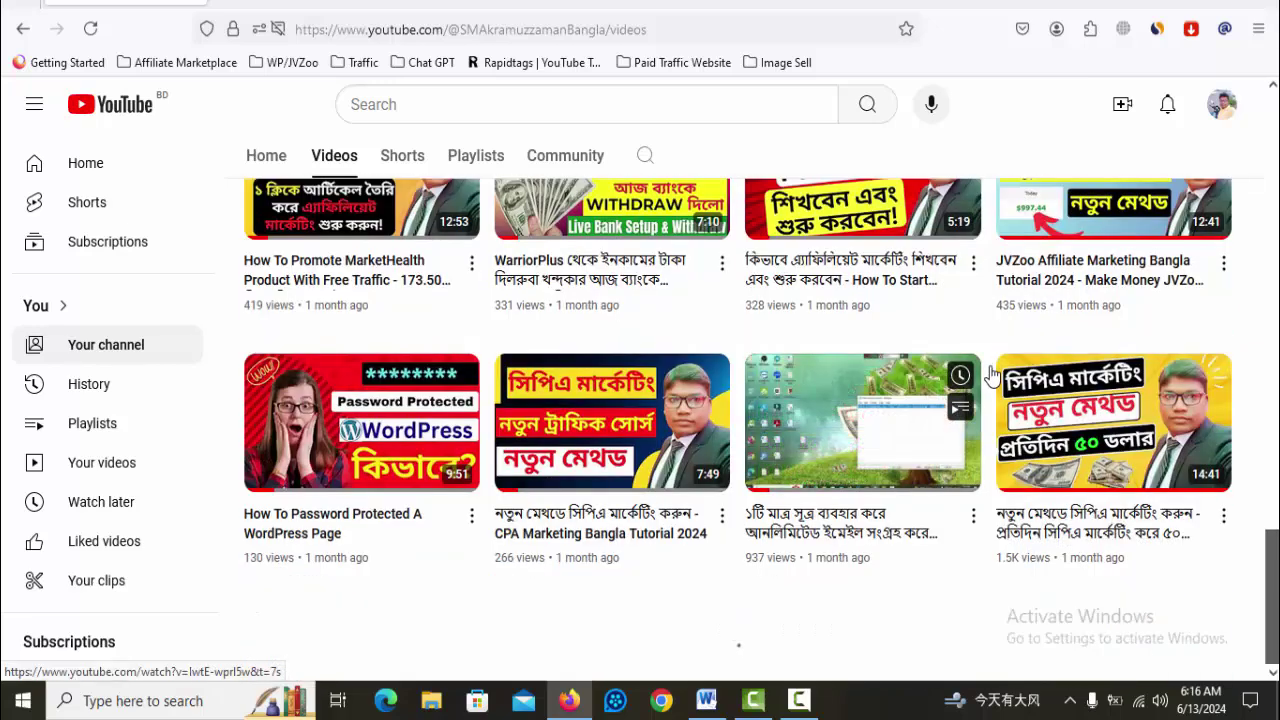
pyautogui.scroll(-3, 992, 380)
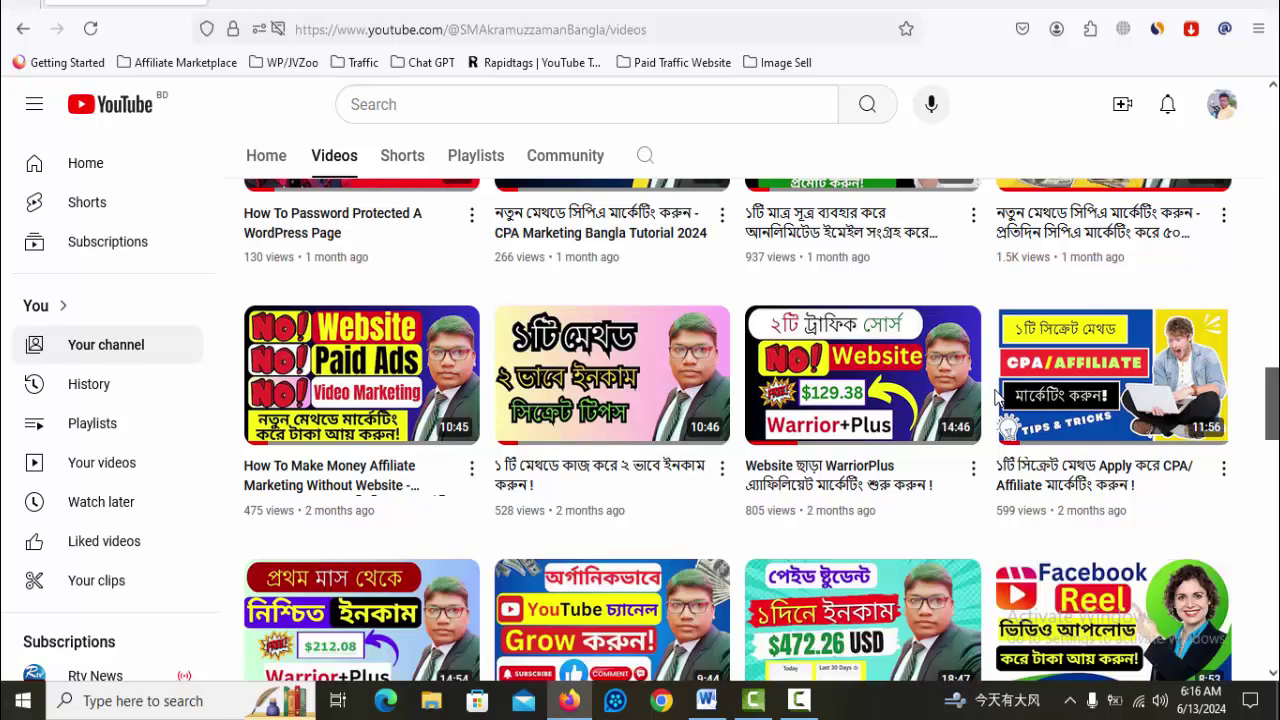
# View the WarriorPlus affiliate marketing tutorial video's description and follow its paid course link.
pyautogui.click(893, 377)
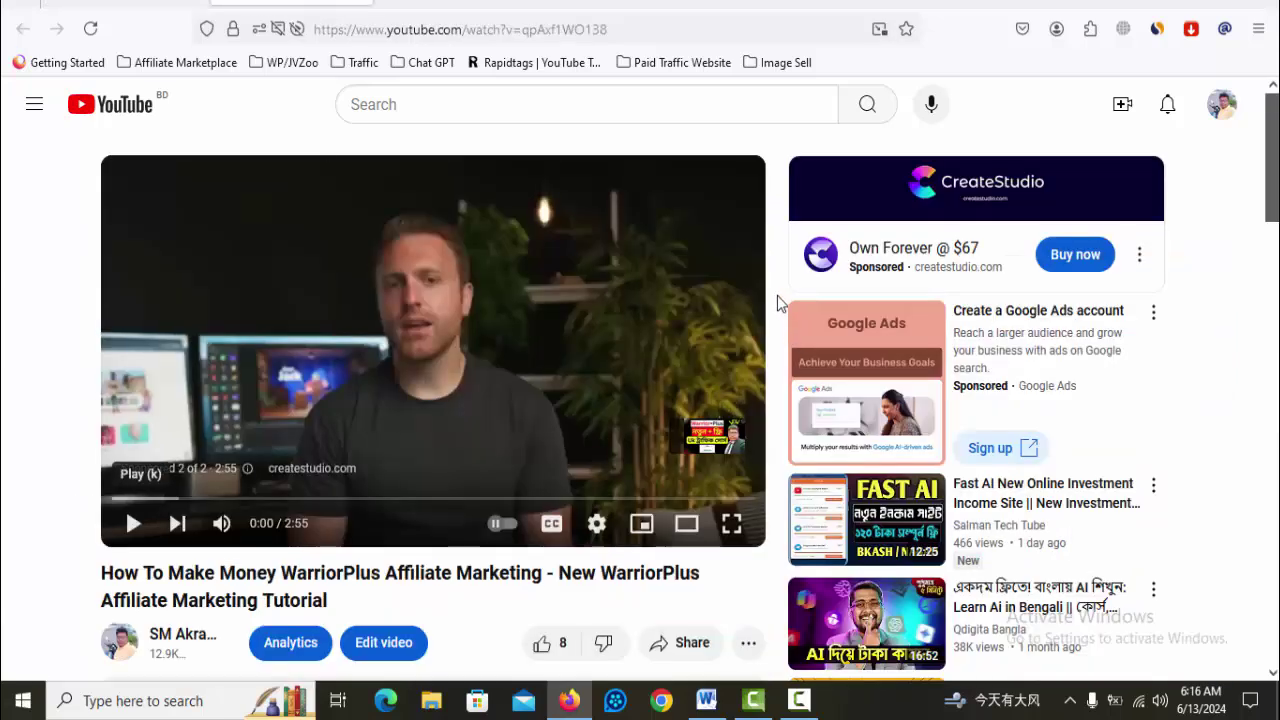
pyautogui.scroll(-2, 777, 295)
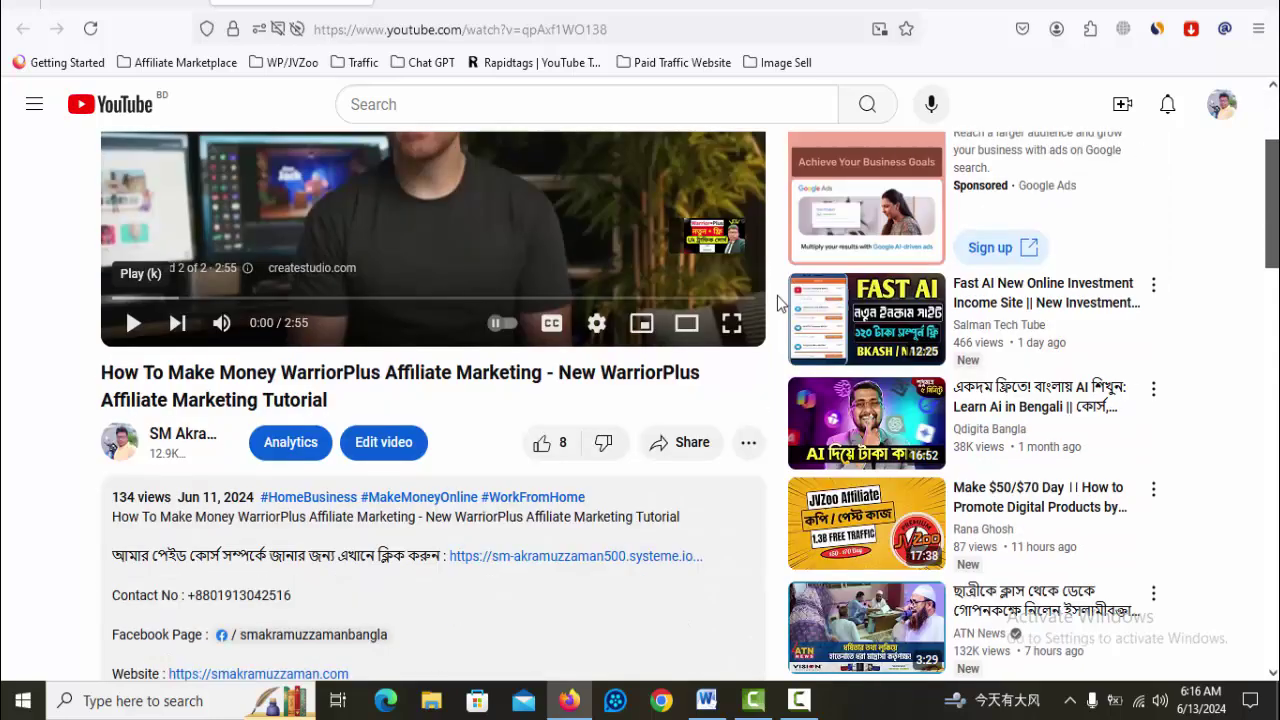
pyautogui.scroll(-2, 777, 295)
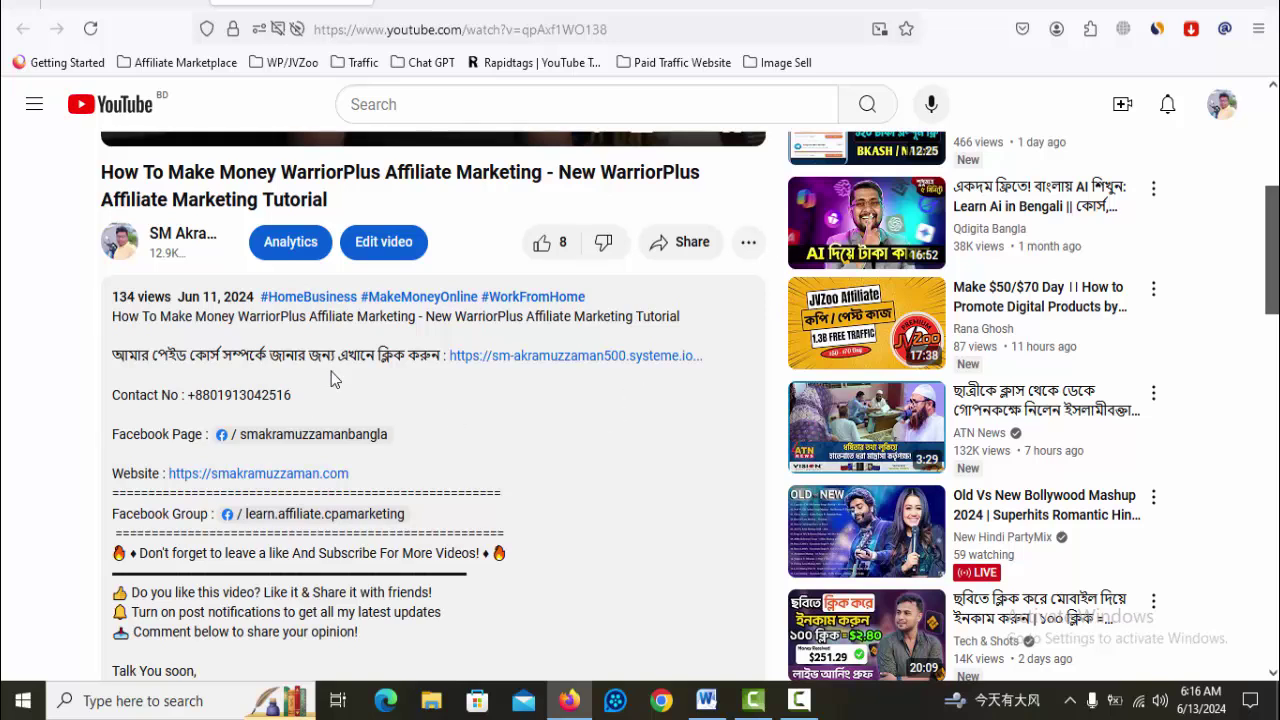
pyautogui.moveTo(115, 355); pyautogui.dragTo(446, 358)
pyautogui.click(486, 366)
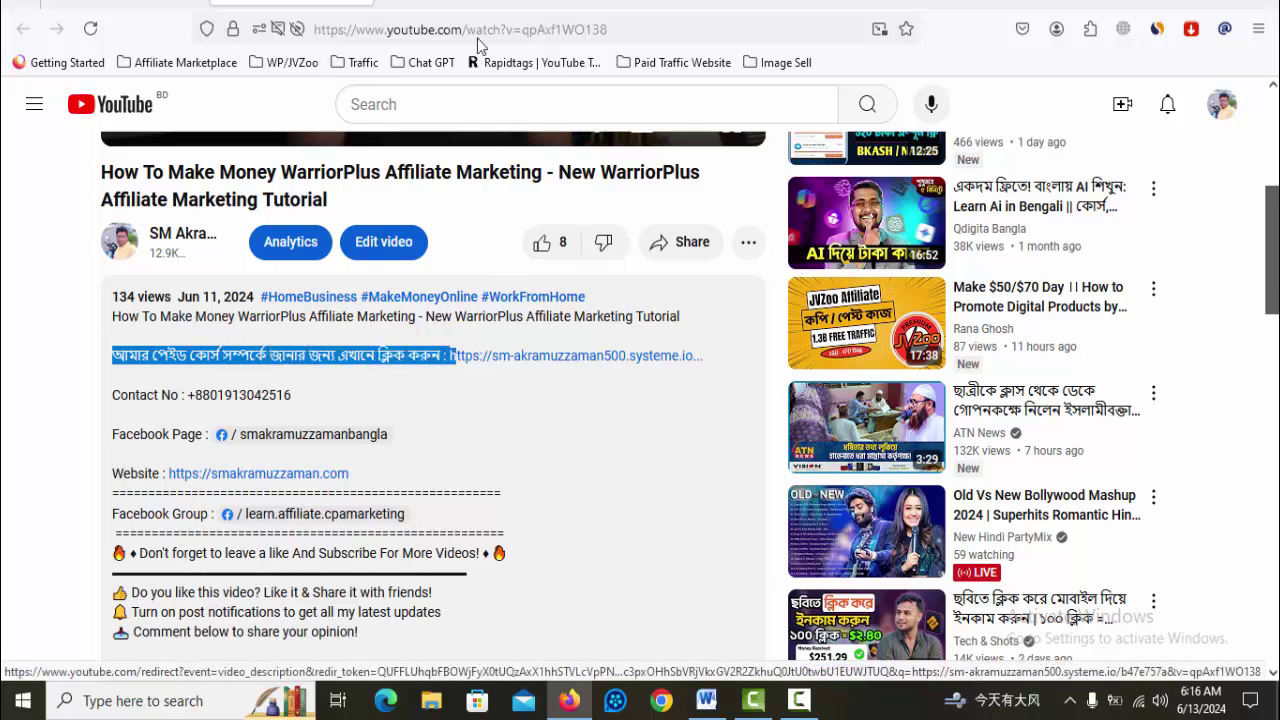
# Read through the paid course page, covering the class list, student earnings posts, buyer exclusions and course fee.
pyautogui.scroll(-20, 963, 360)
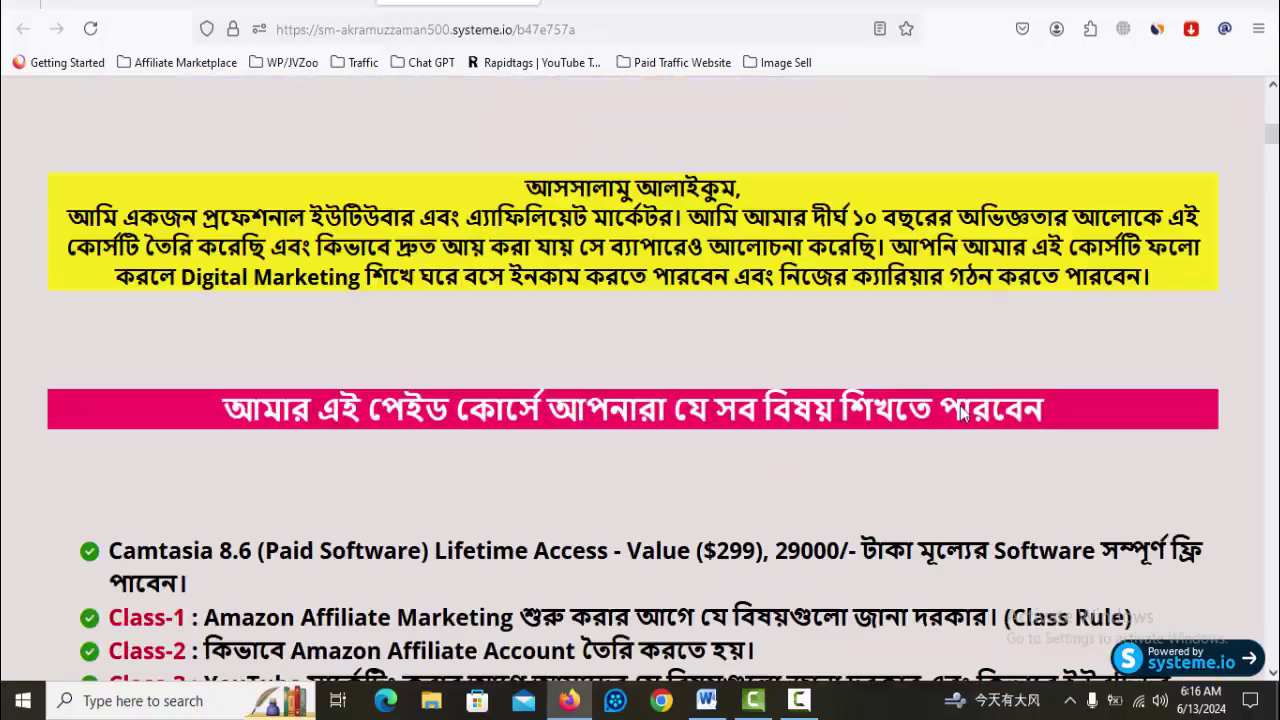
pyautogui.scroll(-15, 962, 415)
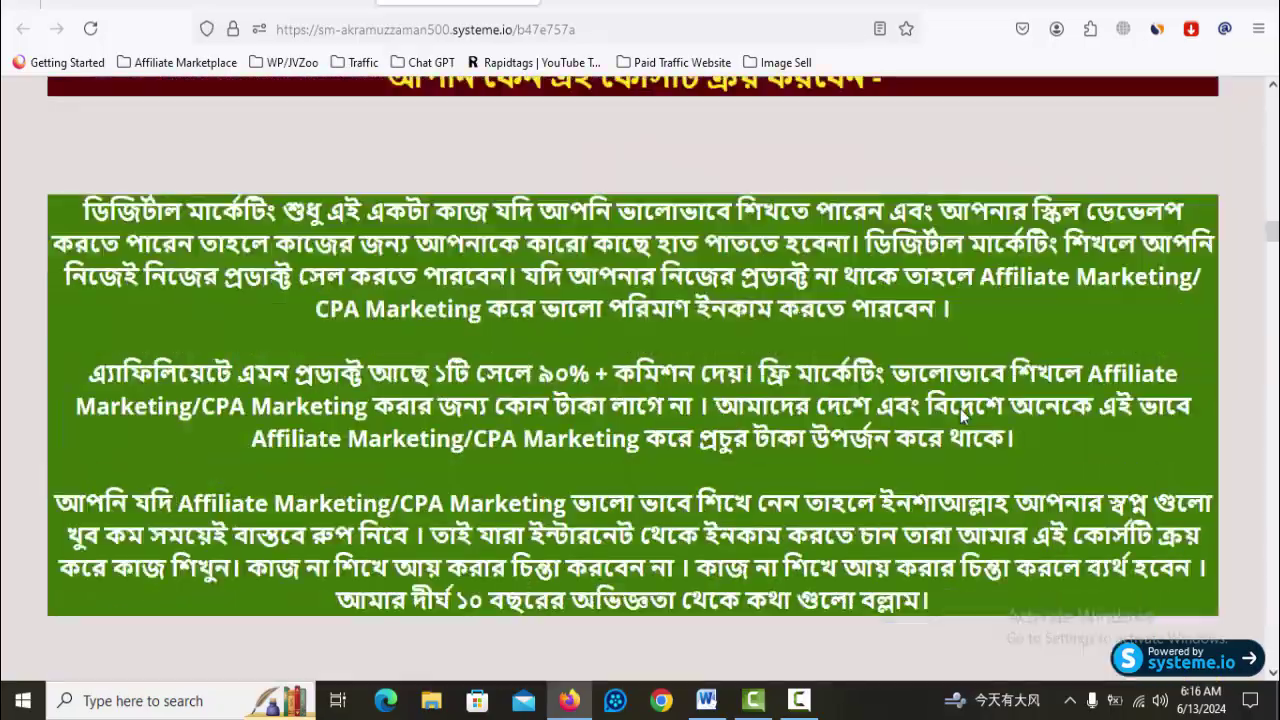
pyautogui.scroll(-5, 960, 417)
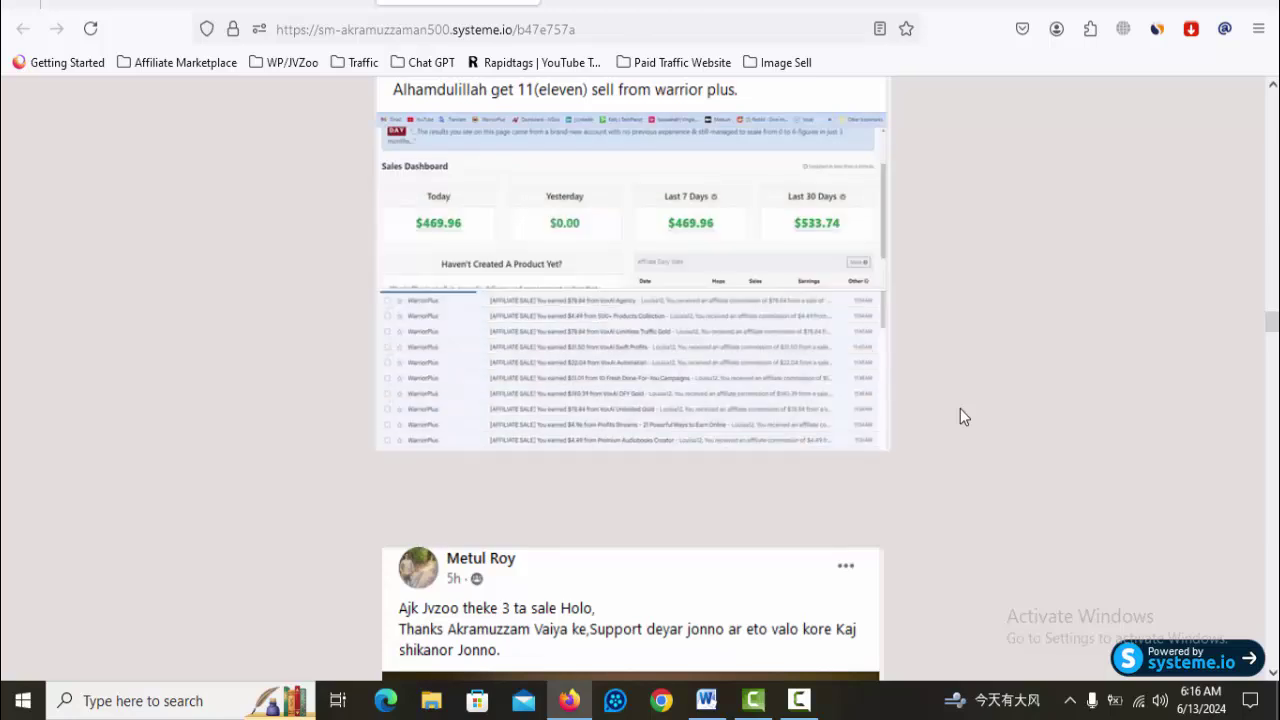
pyautogui.scroll(2, 986, 384)
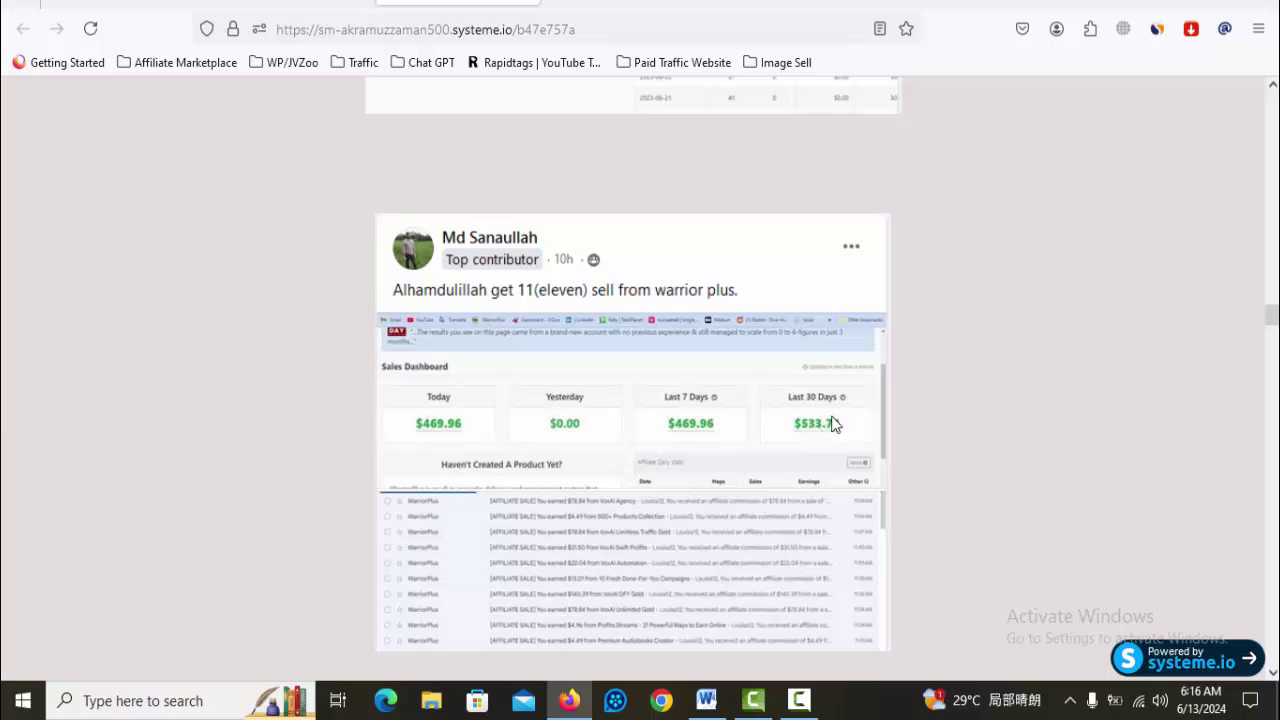
pyautogui.scroll(-8, 835, 423)
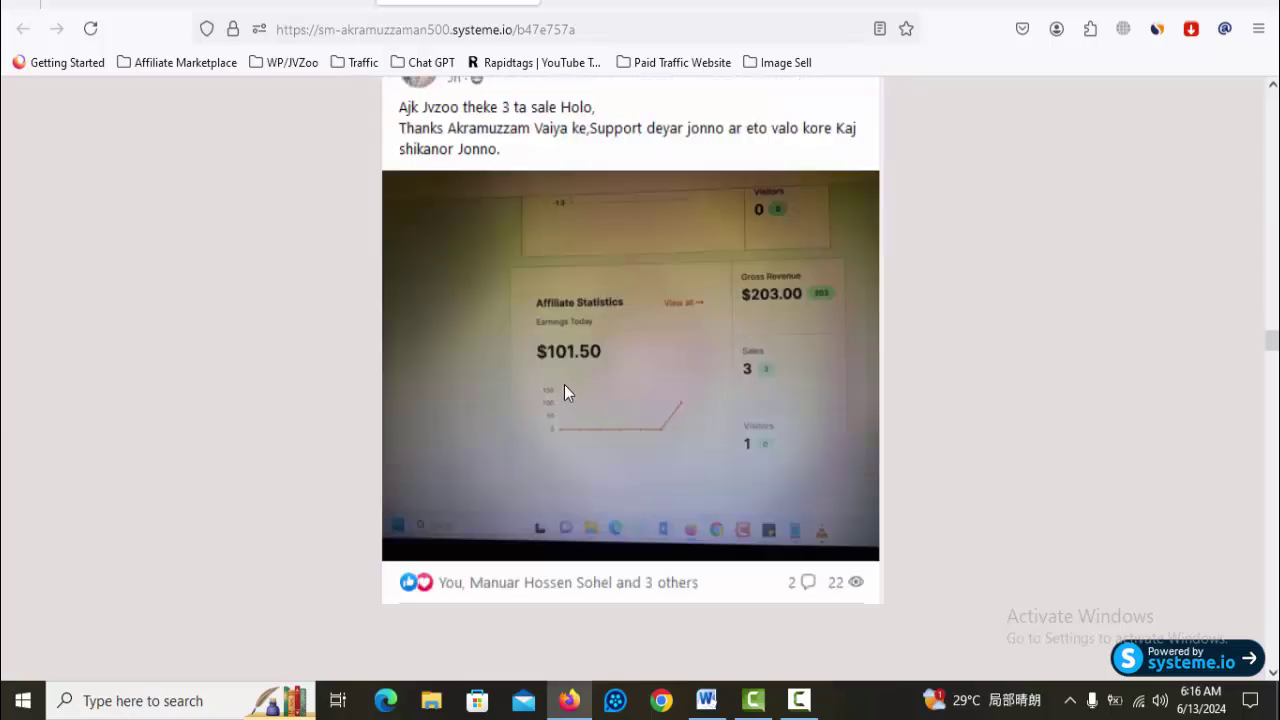
pyautogui.scroll(-5, 680, 390)
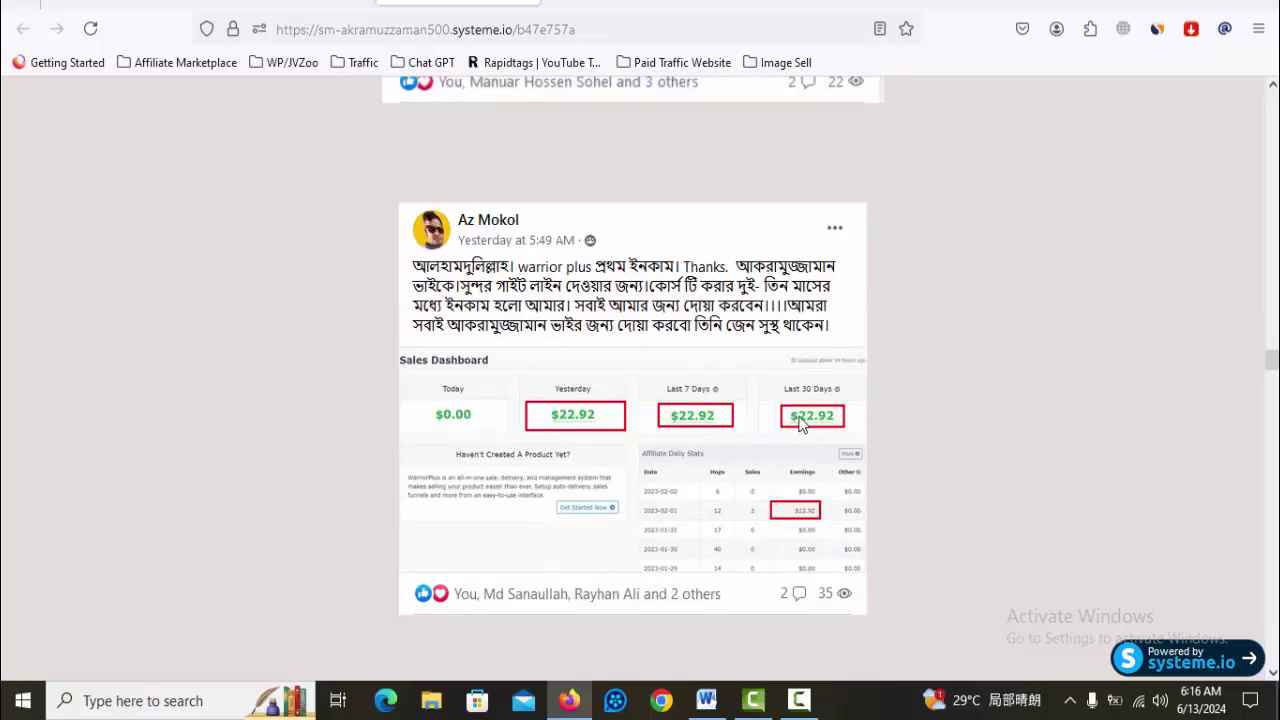
pyautogui.scroll(-3, 790, 425)
pyautogui.scroll(-9, 777, 435)
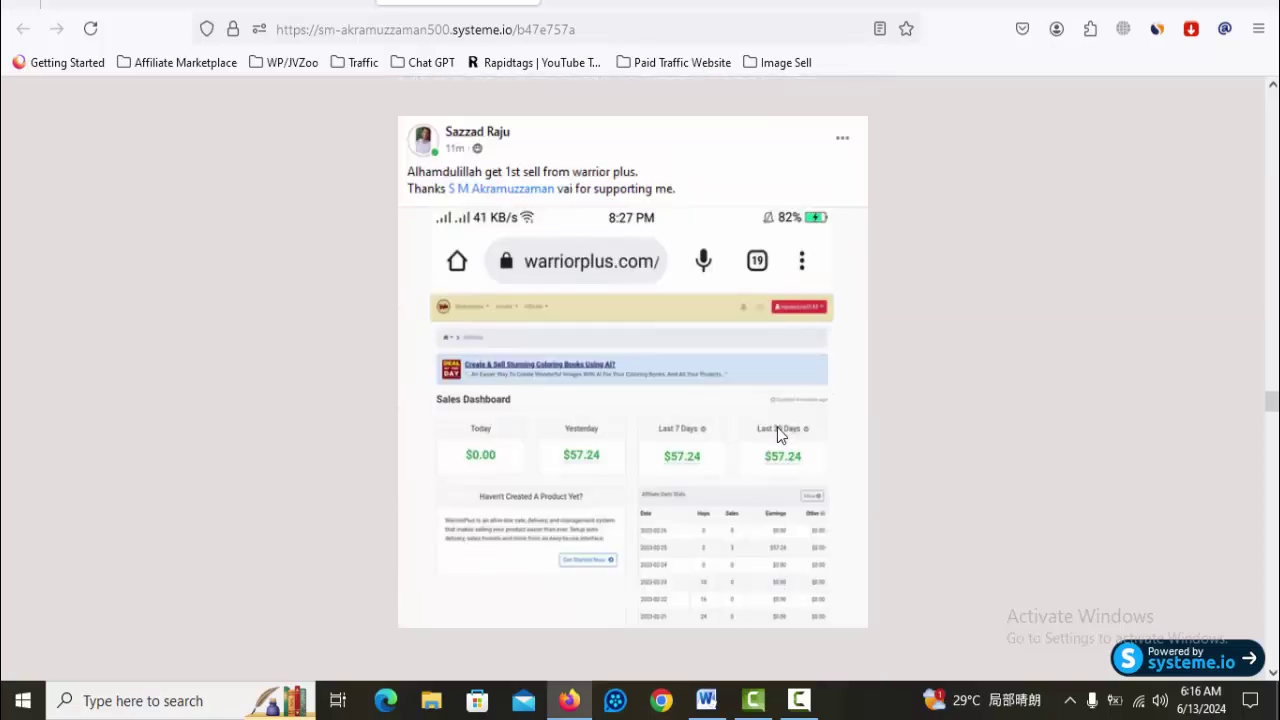
pyautogui.scroll(-10, 778, 456)
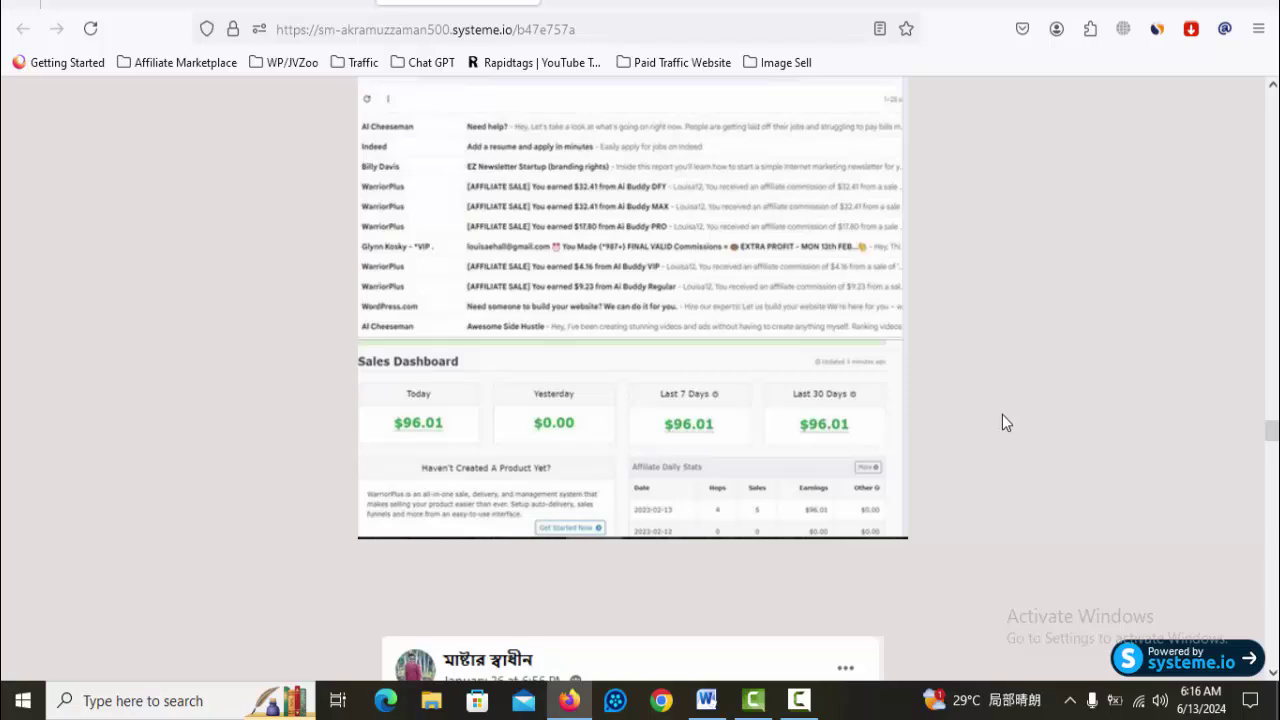
pyautogui.scroll(-10, 1002, 422)
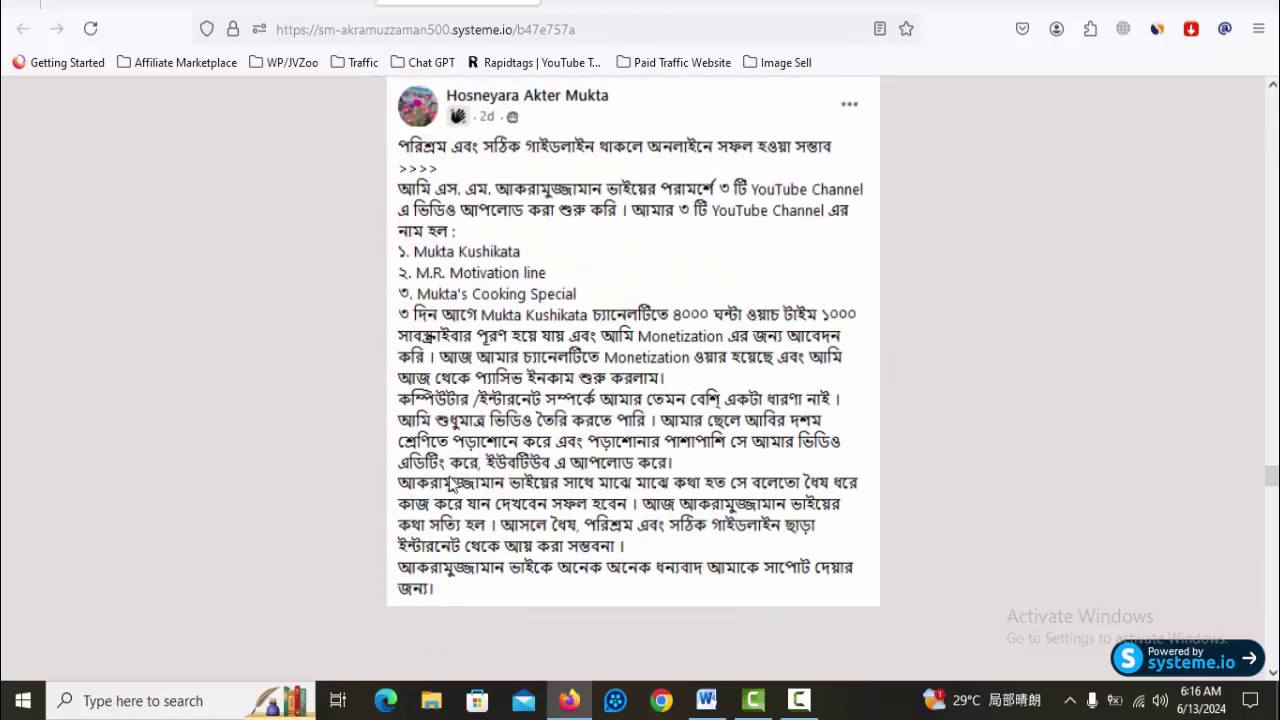
pyautogui.scroll(-5, 826, 530)
pyautogui.scroll(-15, 825, 528)
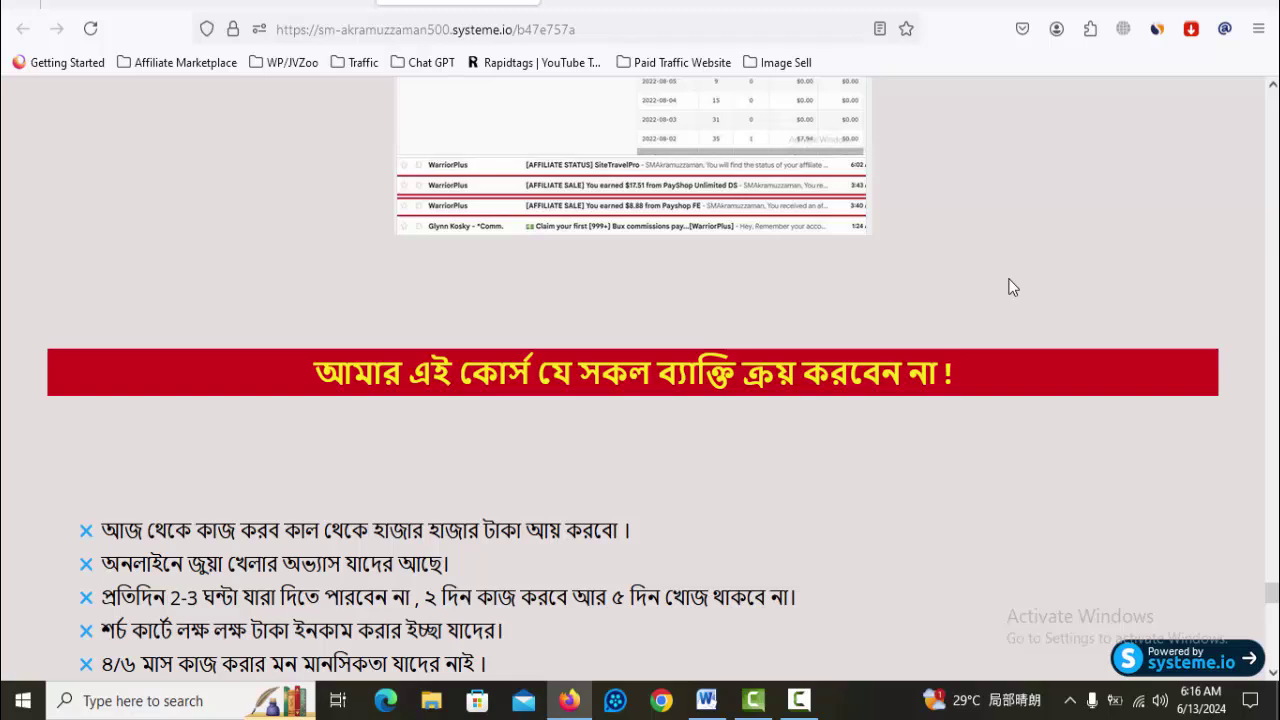
pyautogui.scroll(-5, 1008, 287)
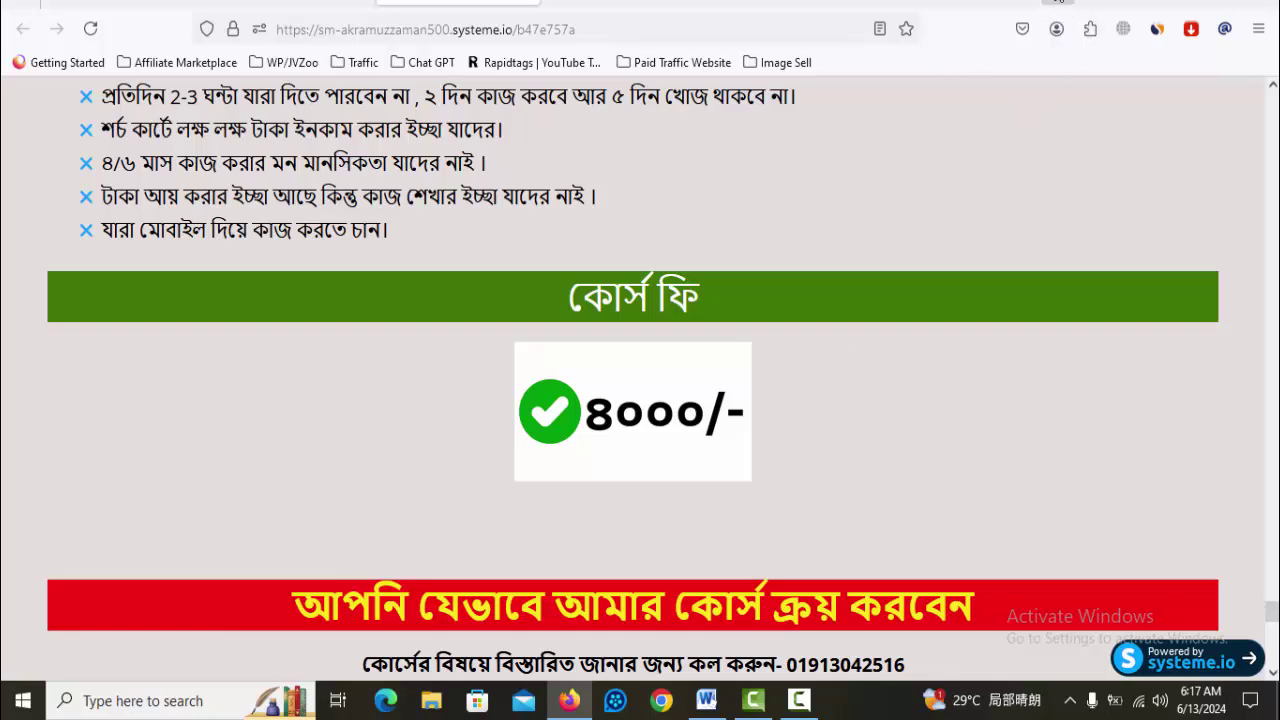
# Open the WarriorPlus website from the Affiliate Marketplace bookmarks in the blank browser tab.
pyautogui.click(1058, 2)
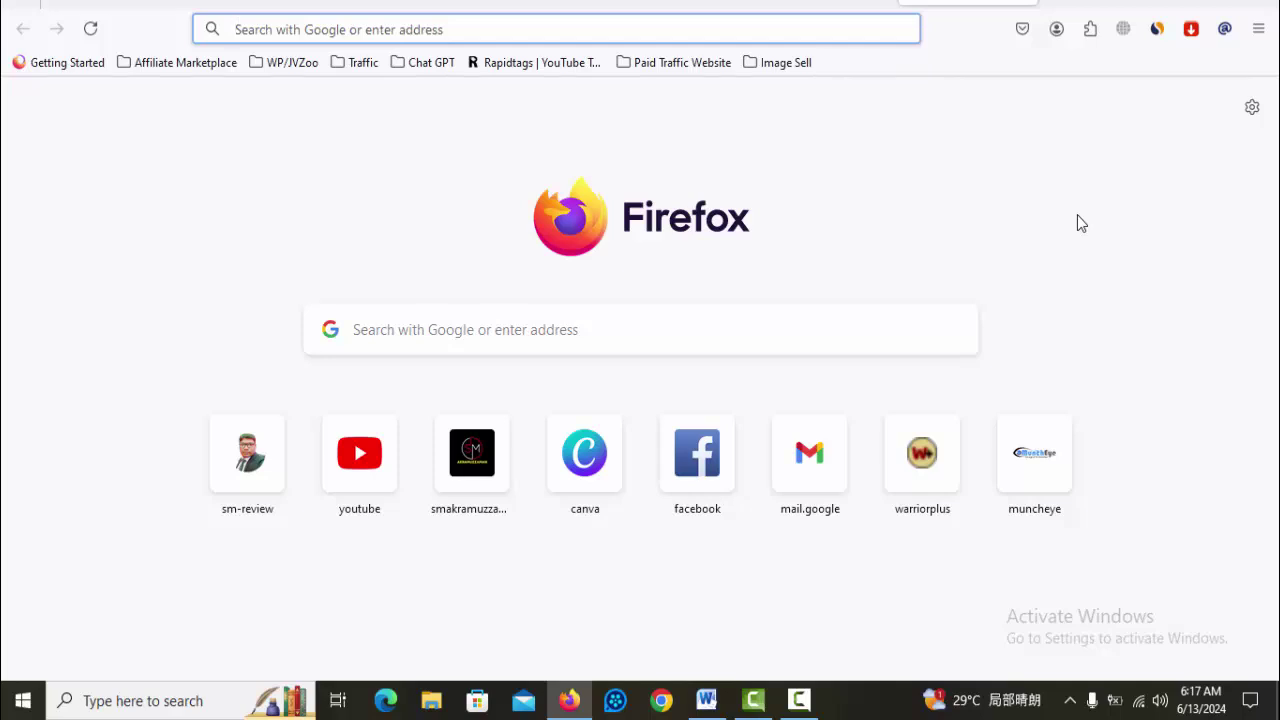
pyautogui.click(257, 64)
pyautogui.moveTo(175, 66)
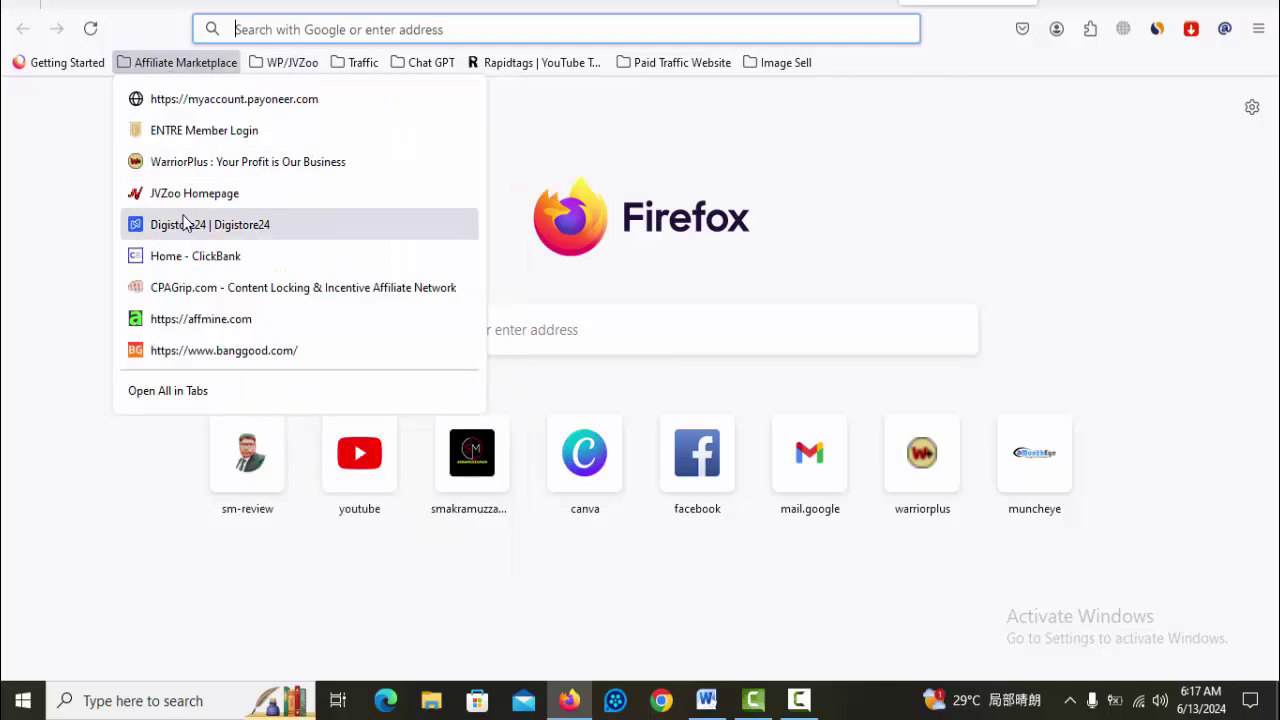
pyautogui.click(229, 160)
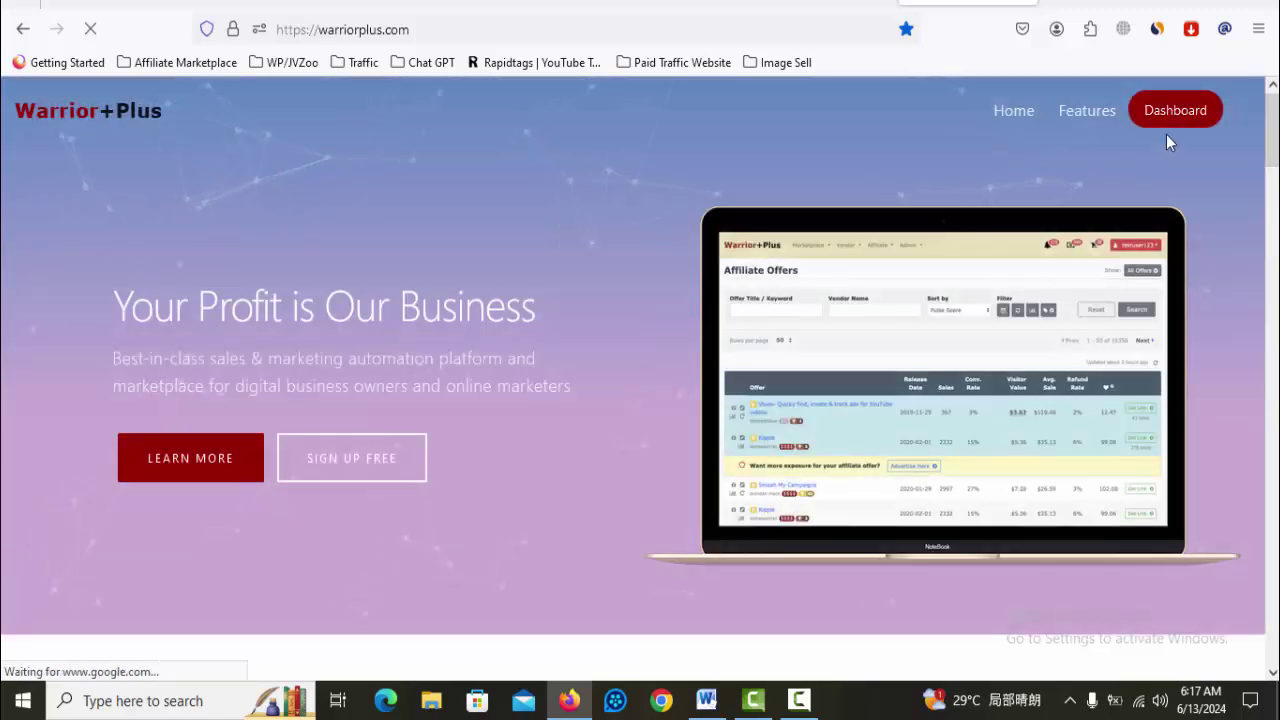
# Go to the WarriorPlus dashboard and bring up the table of affiliate offers.
pyautogui.click(1168, 117)
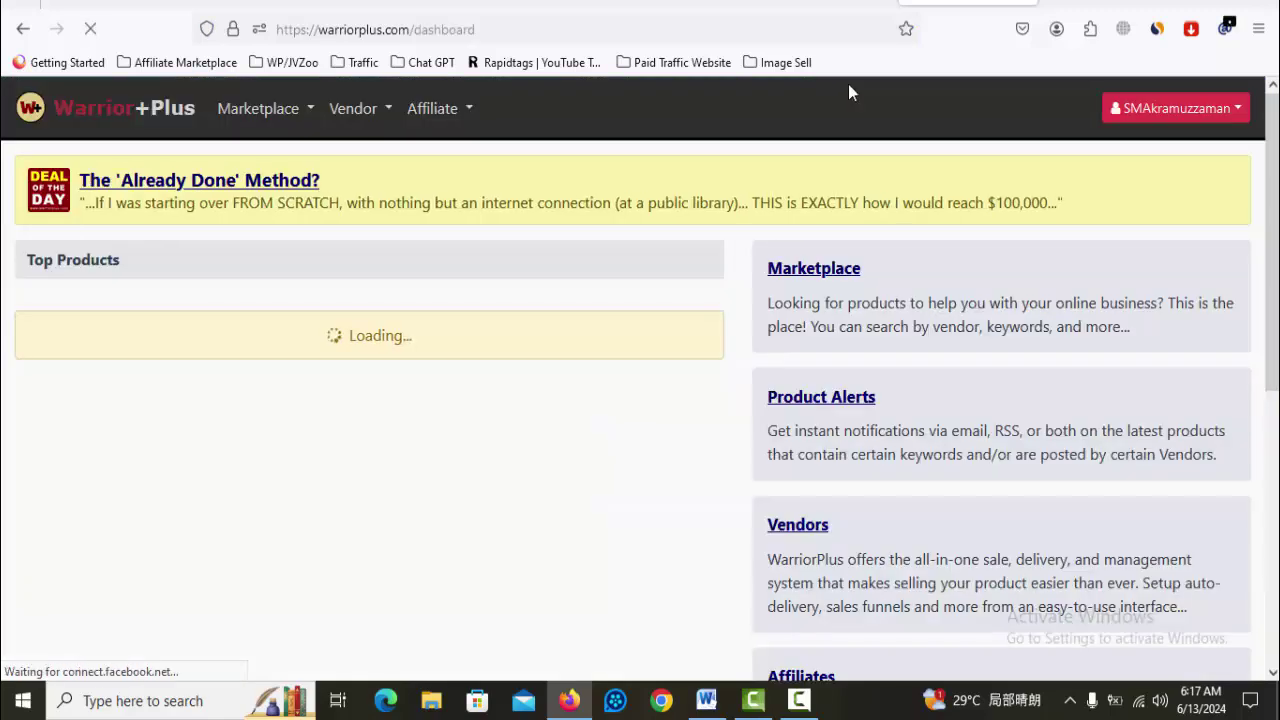
pyautogui.click(466, 116)
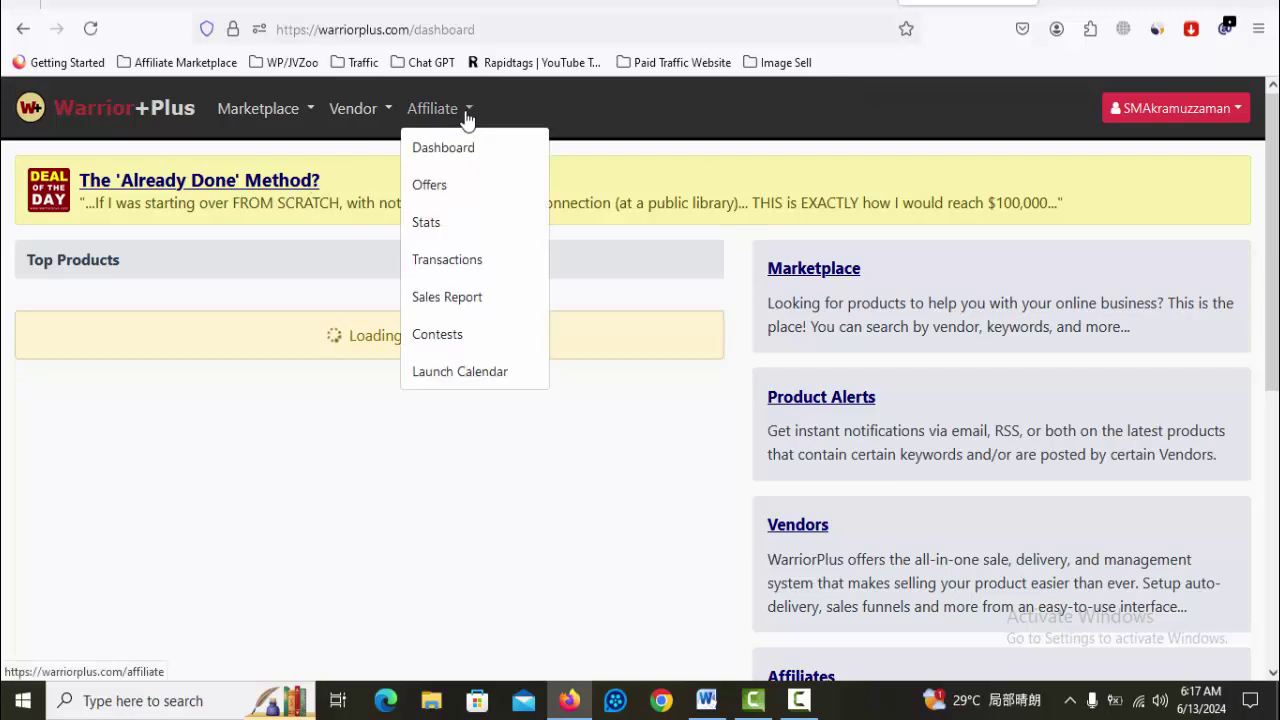
pyautogui.click(433, 188)
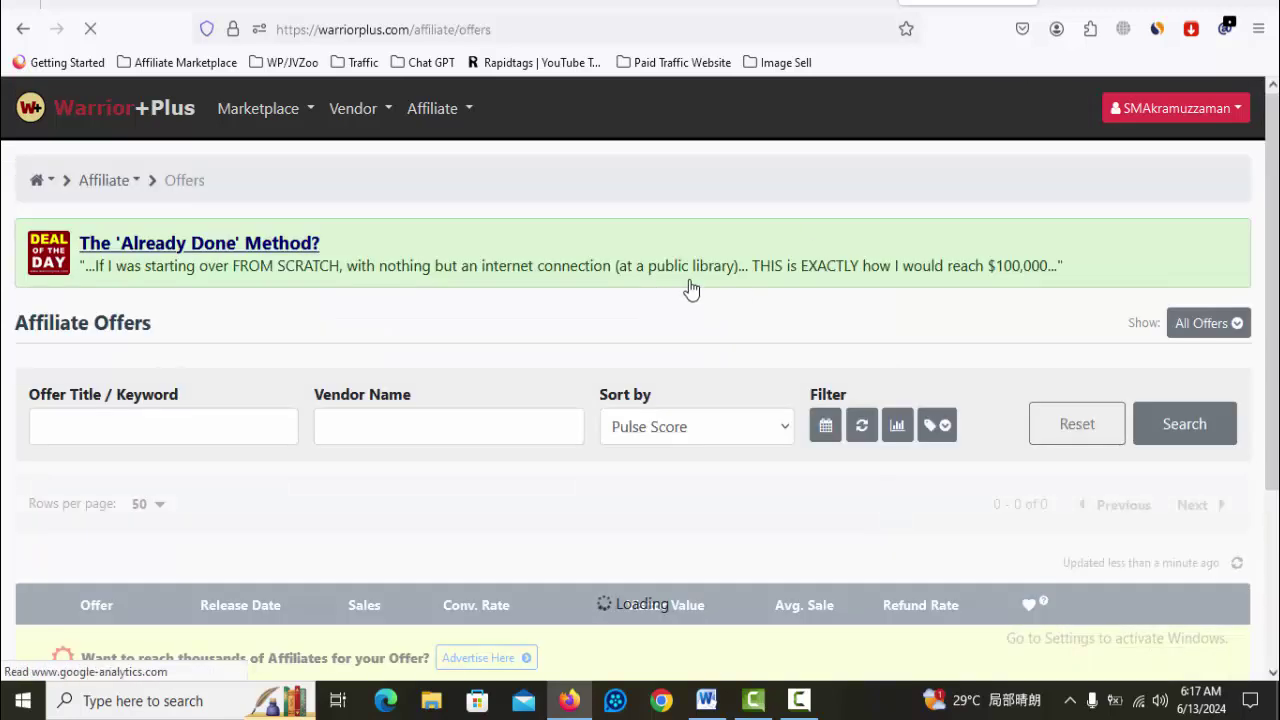
pyautogui.scroll(-3, 780, 262)
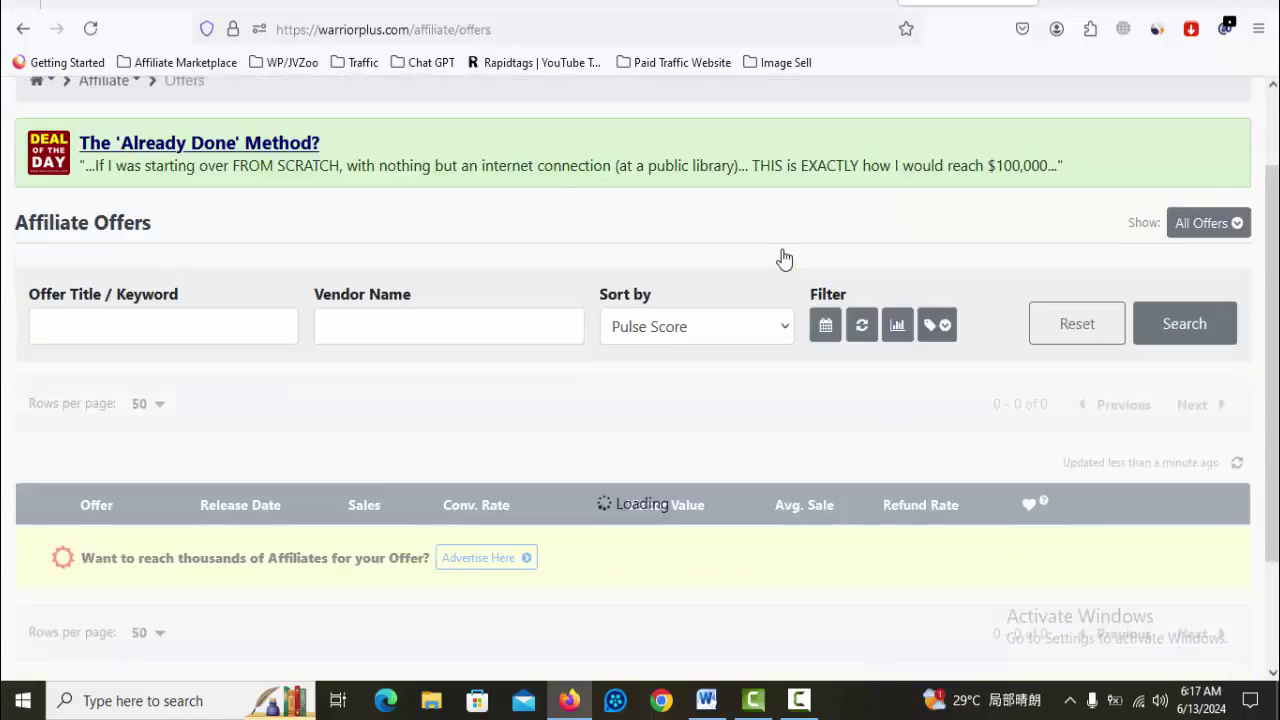
pyautogui.scroll(-2, 784, 259)
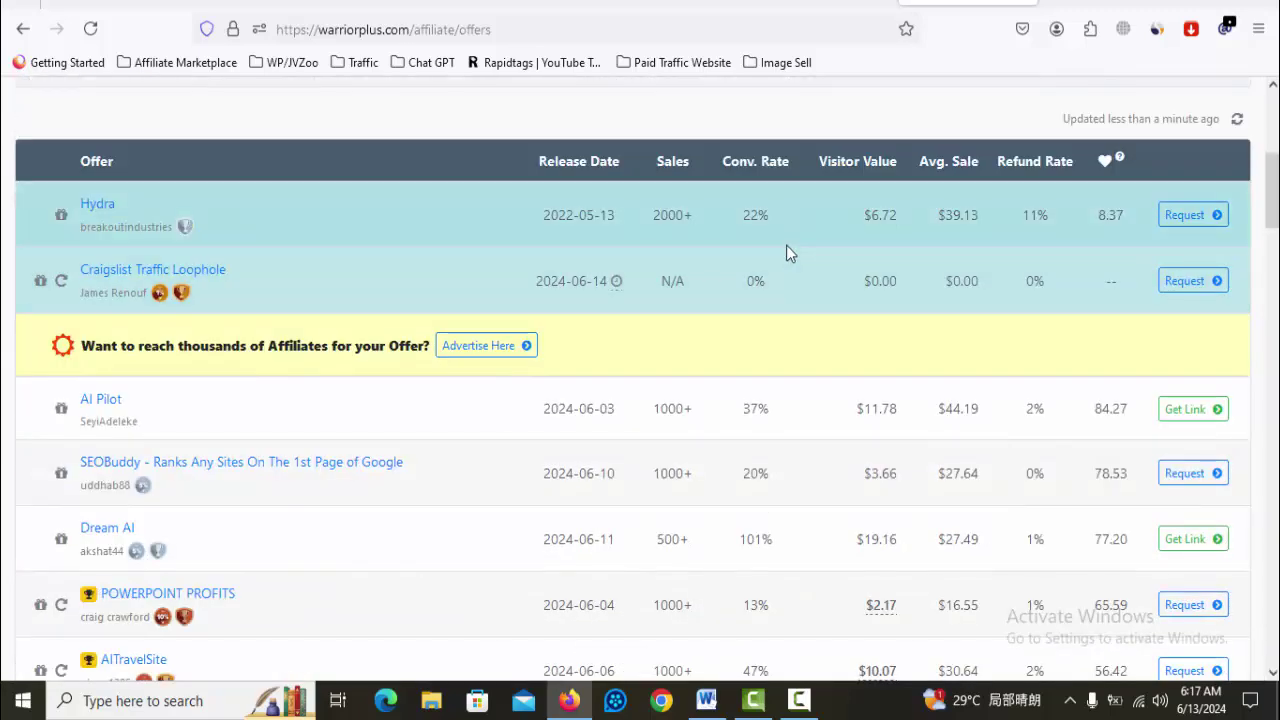
# Look over the WarriorPlus offers table, then open the Dream AI Review post on the review blog.
pyautogui.scroll(-2, 786, 245)
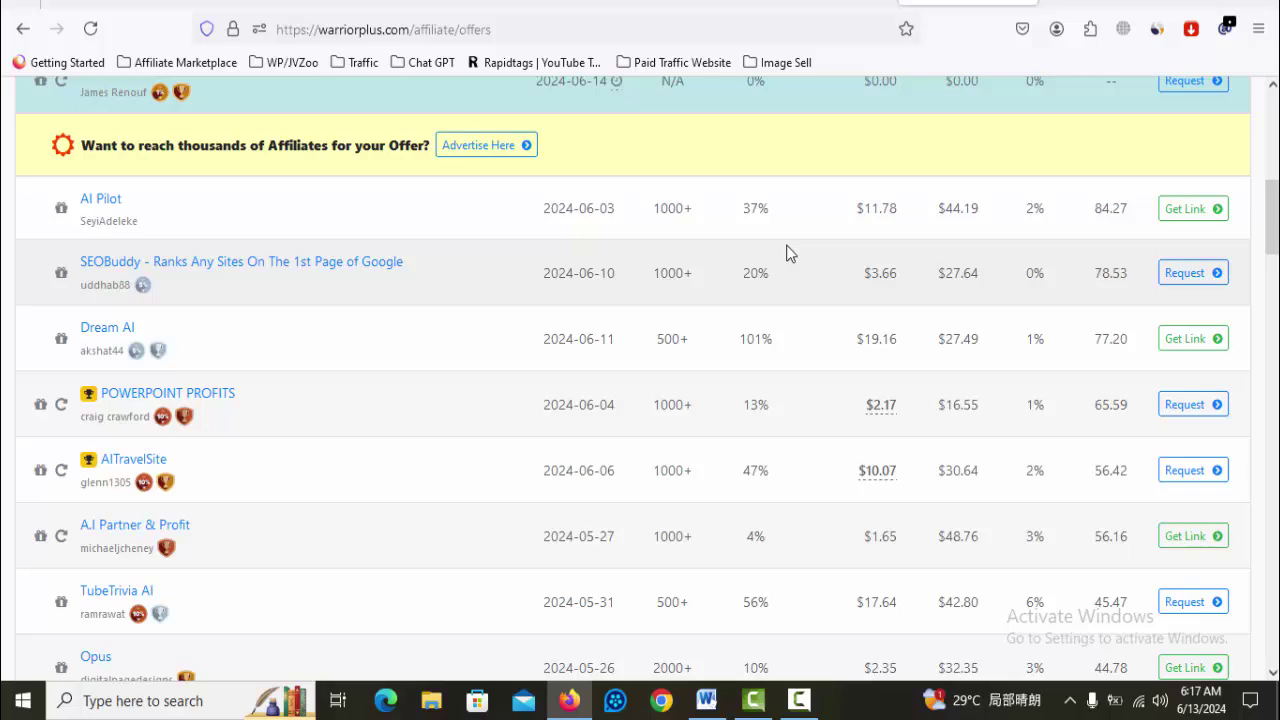
pyautogui.click(683, 3)
pyautogui.scroll(-2, 834, 424)
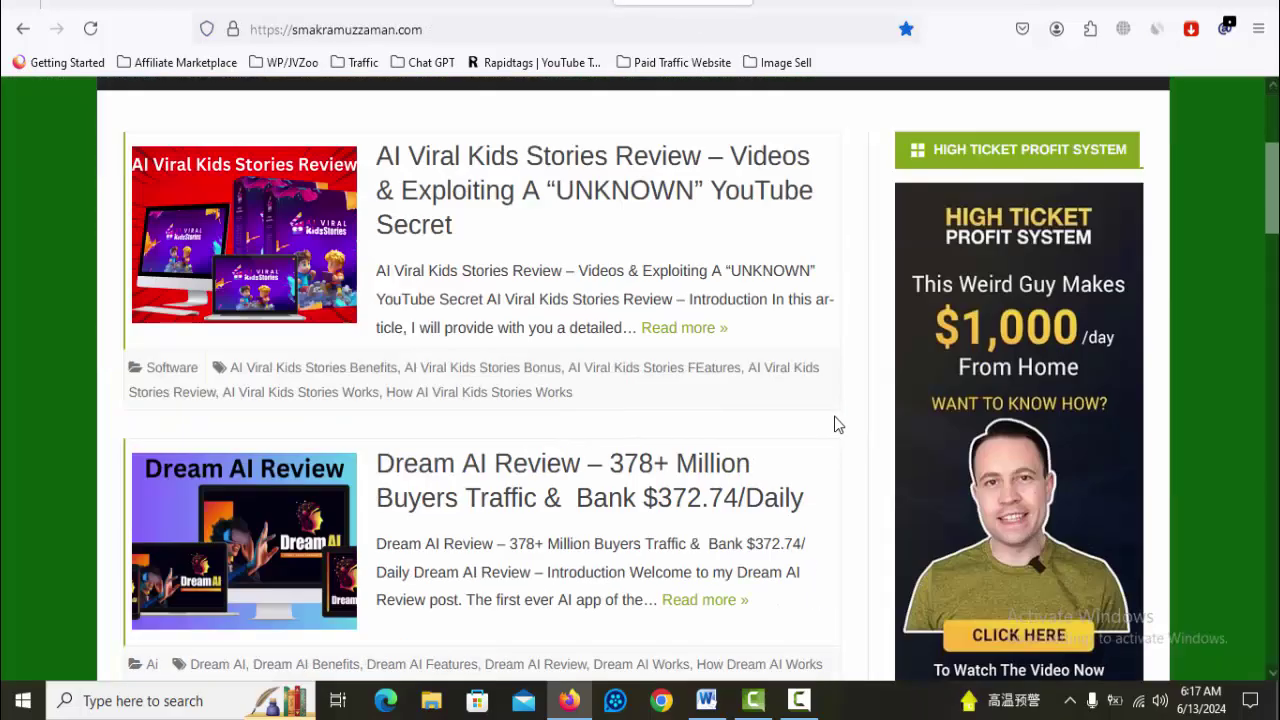
pyautogui.scroll(-1, 834, 424)
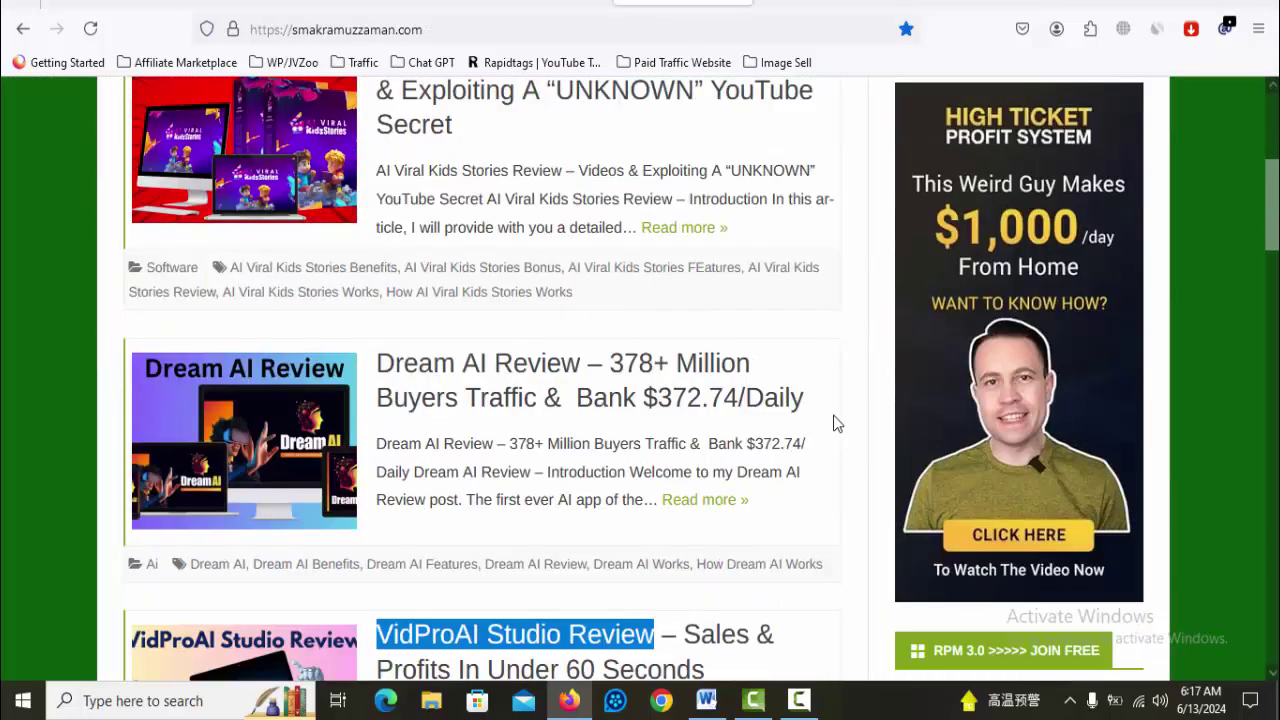
pyautogui.click(529, 372)
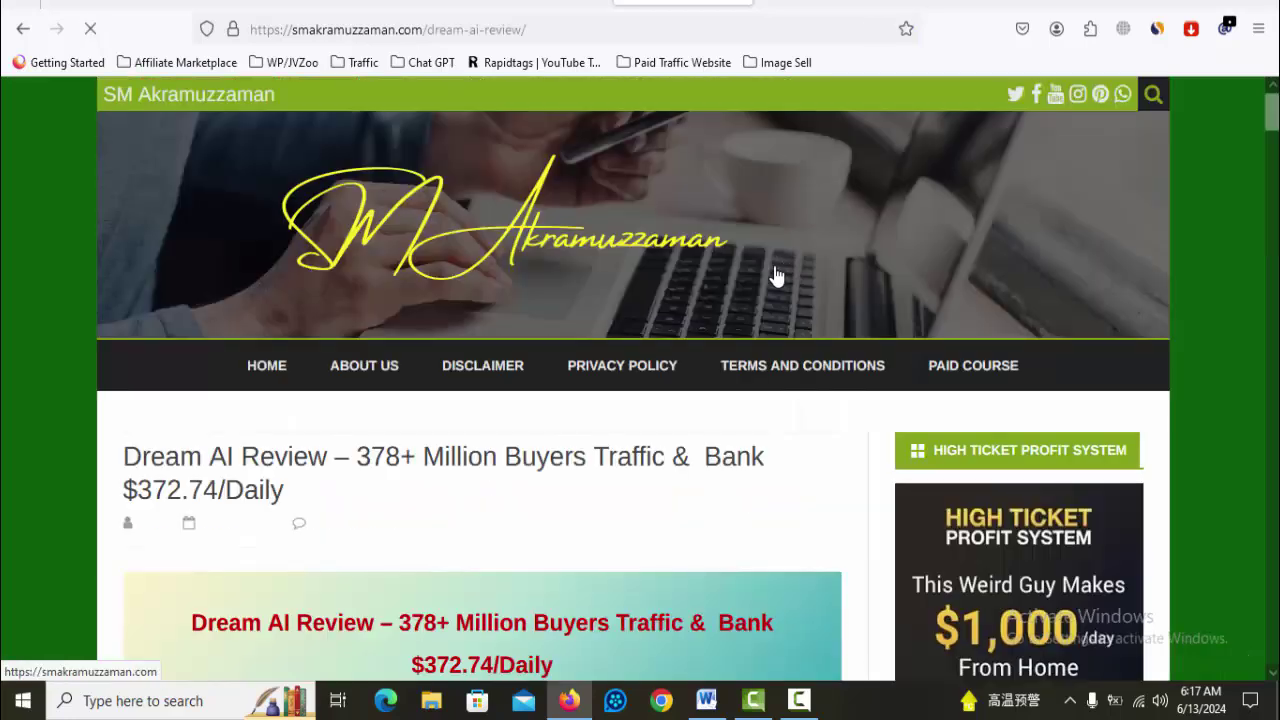
# Check the Dream AI row's release date and sales in the WarriorPlus offers table and open that offer's page.
pyautogui.click(965, 5)
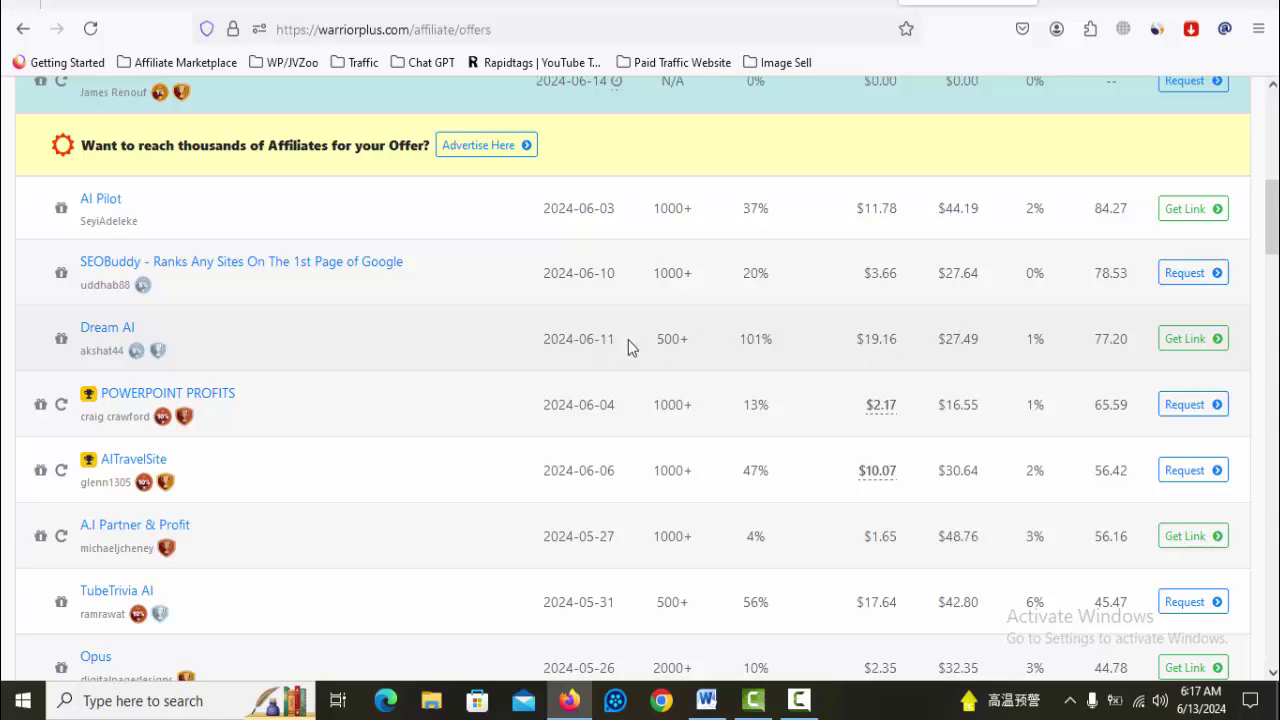
pyautogui.moveTo(626, 339); pyautogui.dragTo(566, 339)
pyautogui.moveTo(657, 340); pyautogui.dragTo(697, 343)
pyautogui.click(116, 334)
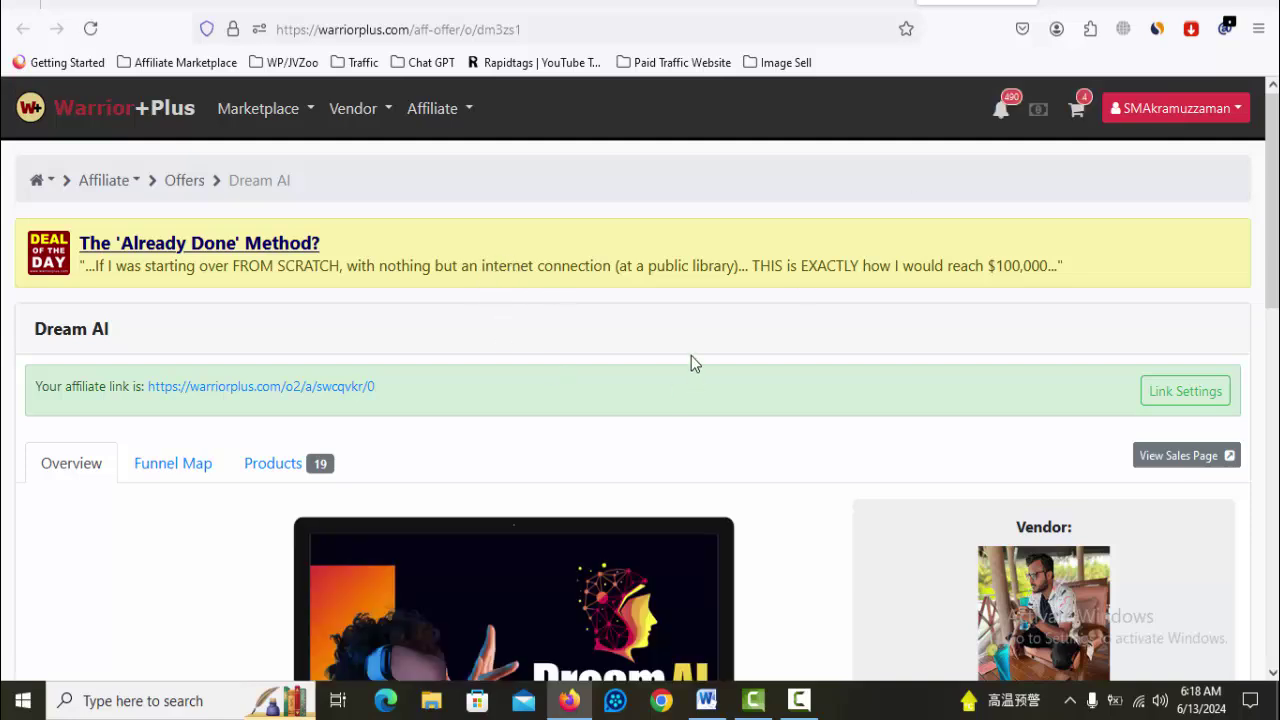
# Open the Dream AI affiliate link in a new tab and enlarge the sales page from its 70% zoom.
pyautogui.rightClick(333, 396)
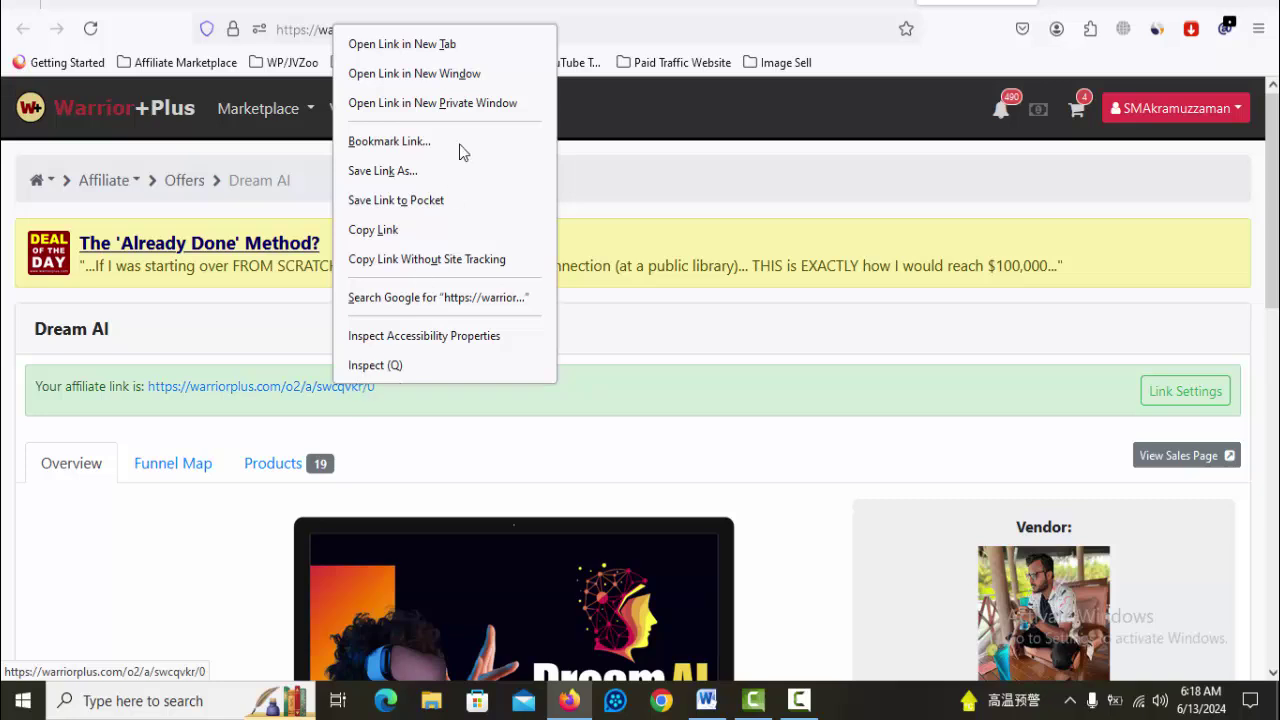
pyautogui.click(440, 45)
pyautogui.click(975, 4)
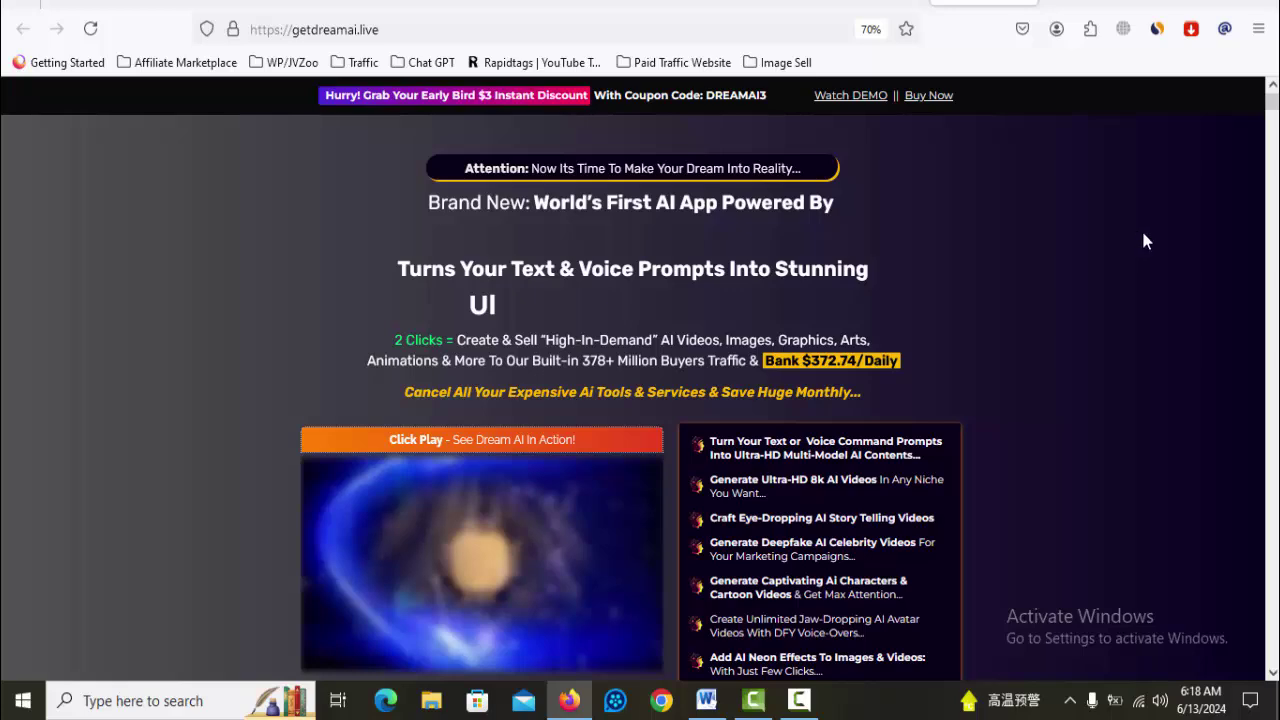
pyautogui.hotkey('ctrl', '+')
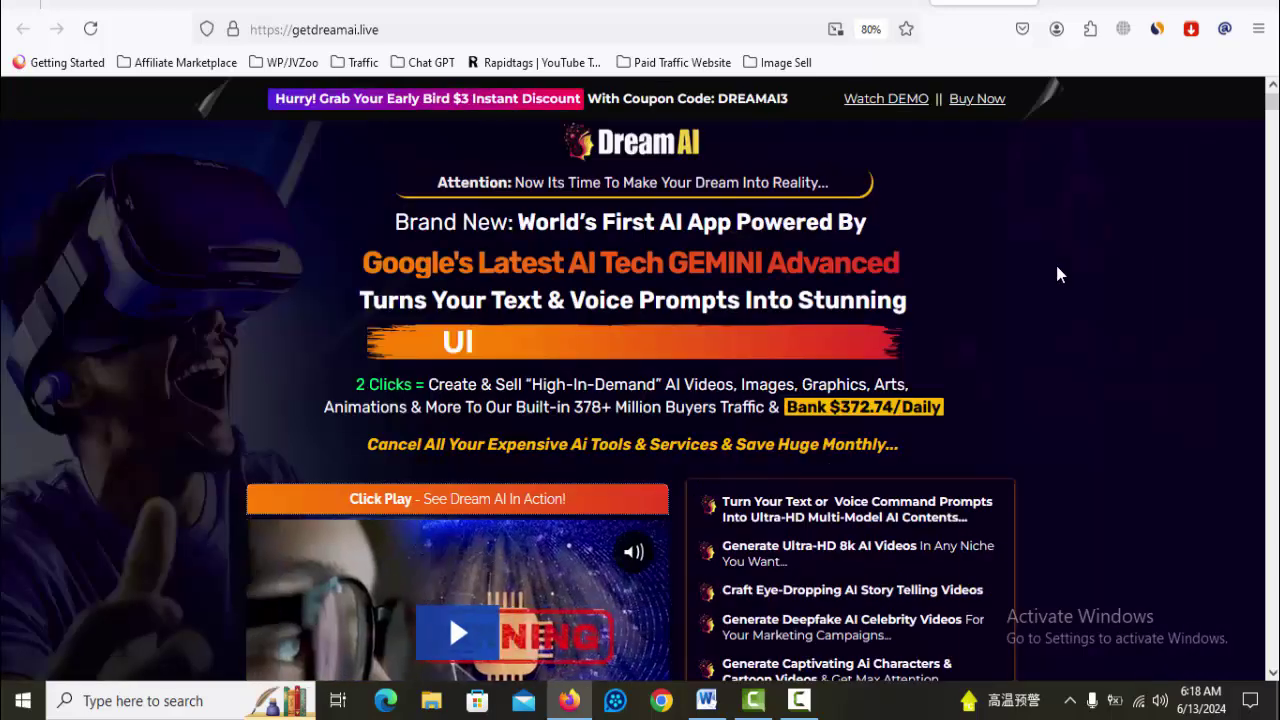
pyautogui.hotkey('ctrl', '+')
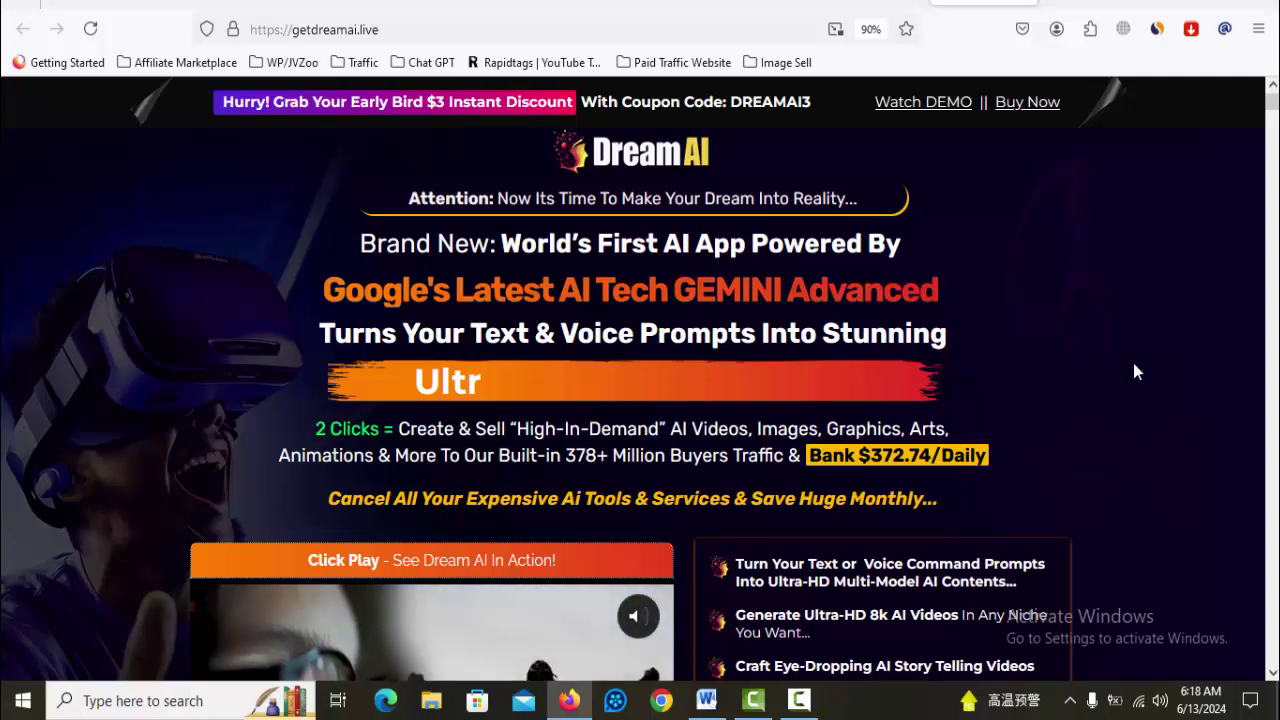
pyautogui.hotkey('ctrl', '+')
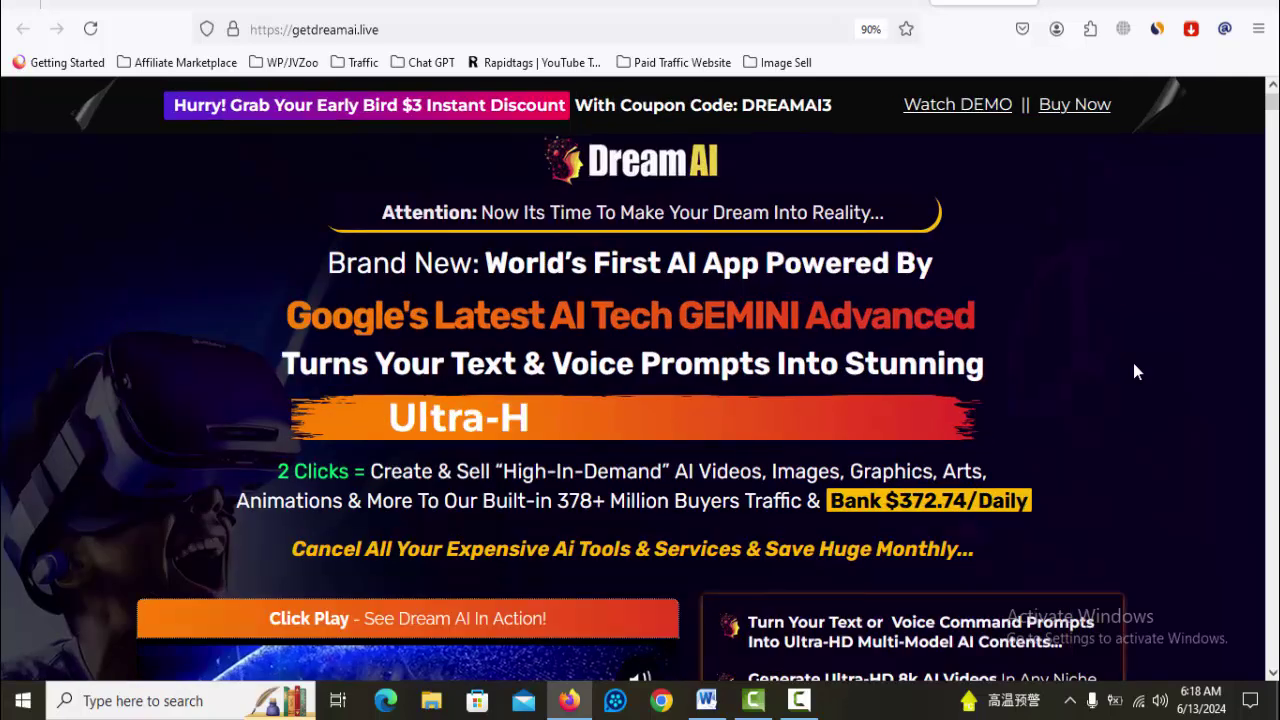
# Read through the Dream AI sales page, covering its feature list, testimonials, steps, pricing and numbered capabilities.
pyautogui.scroll(-3, 1134, 365)
pyautogui.scroll(-10, 1134, 369)
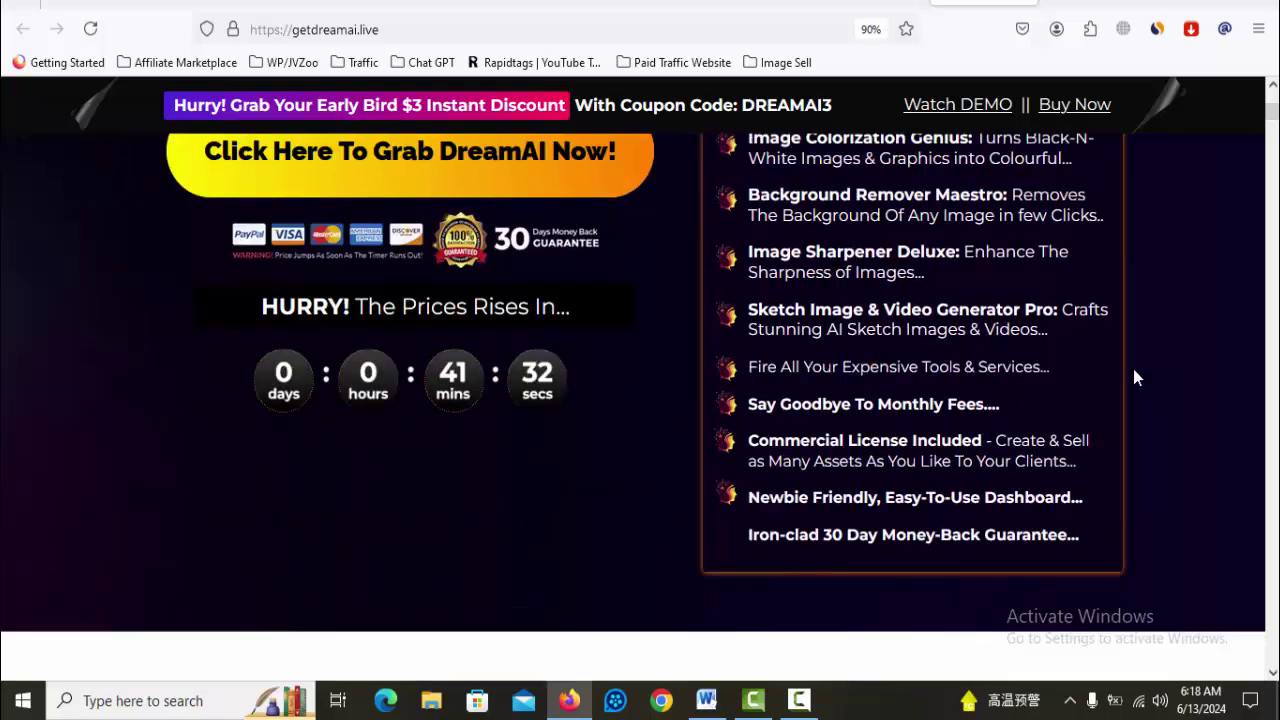
pyautogui.scroll(-15, 1137, 377)
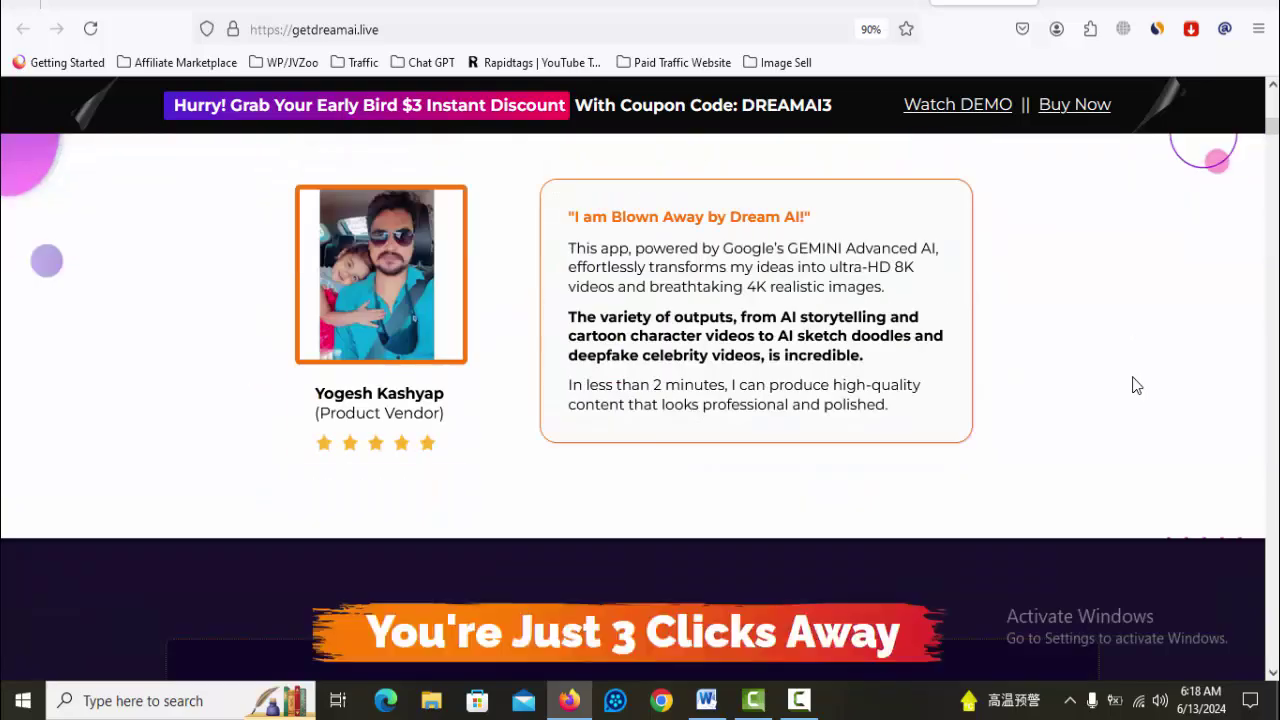
pyautogui.scroll(-15, 1134, 393)
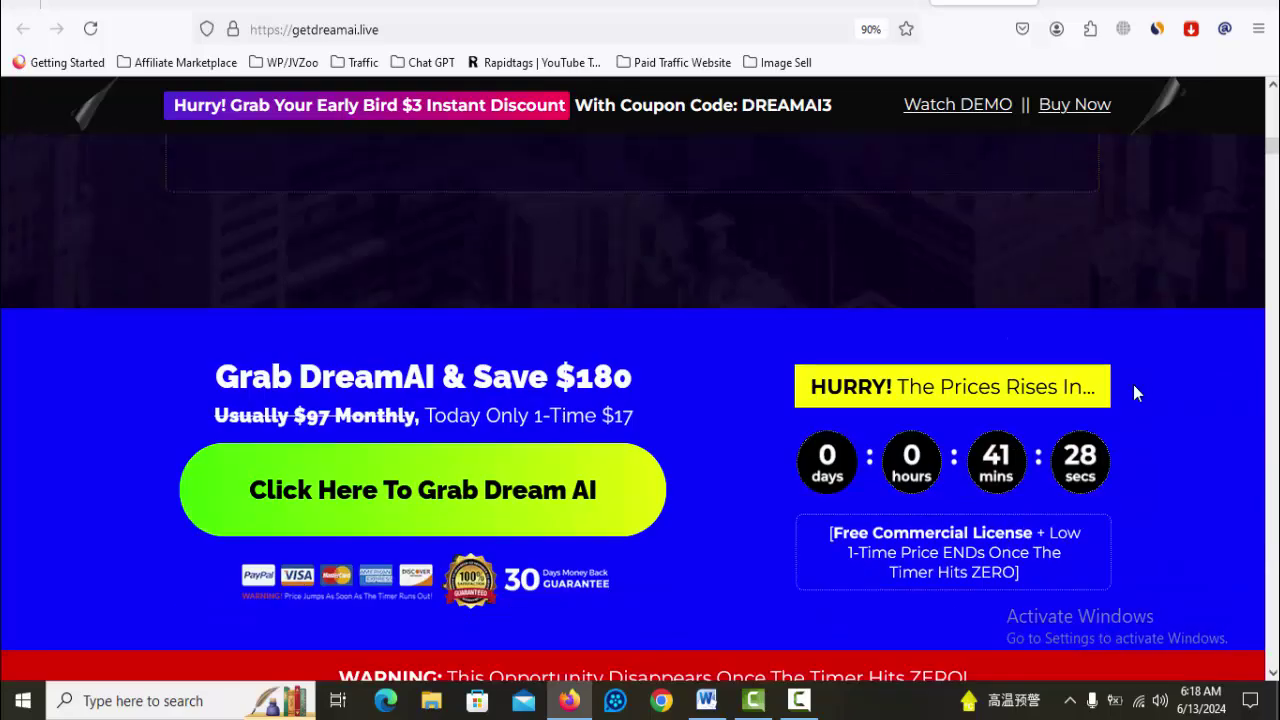
pyautogui.scroll(-10, 1133, 392)
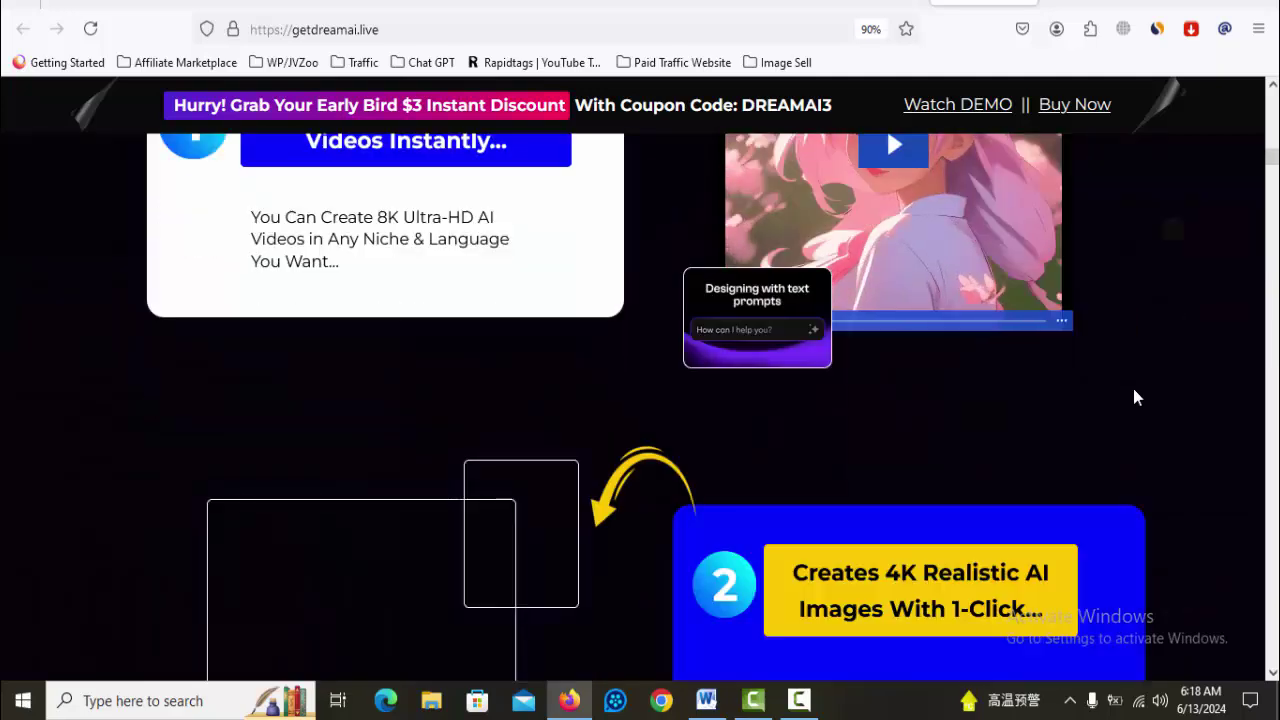
pyautogui.scroll(-10, 1133, 398)
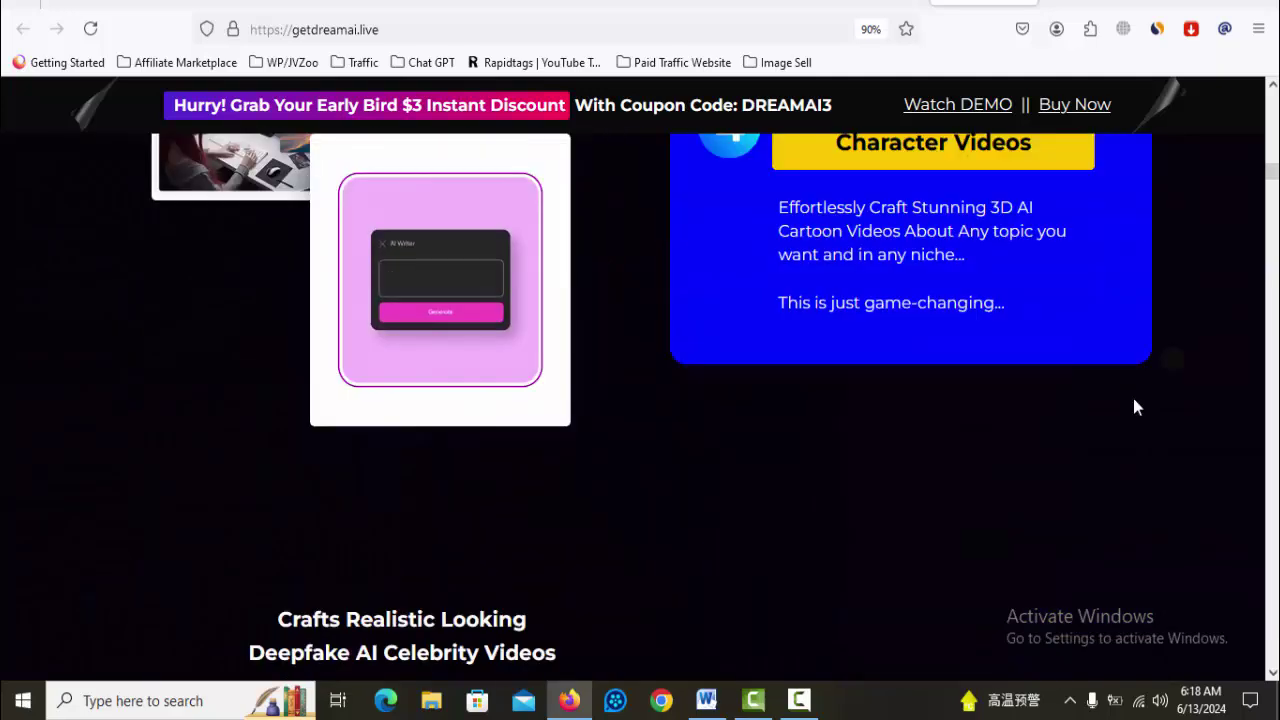
pyautogui.scroll(-10, 1133, 413)
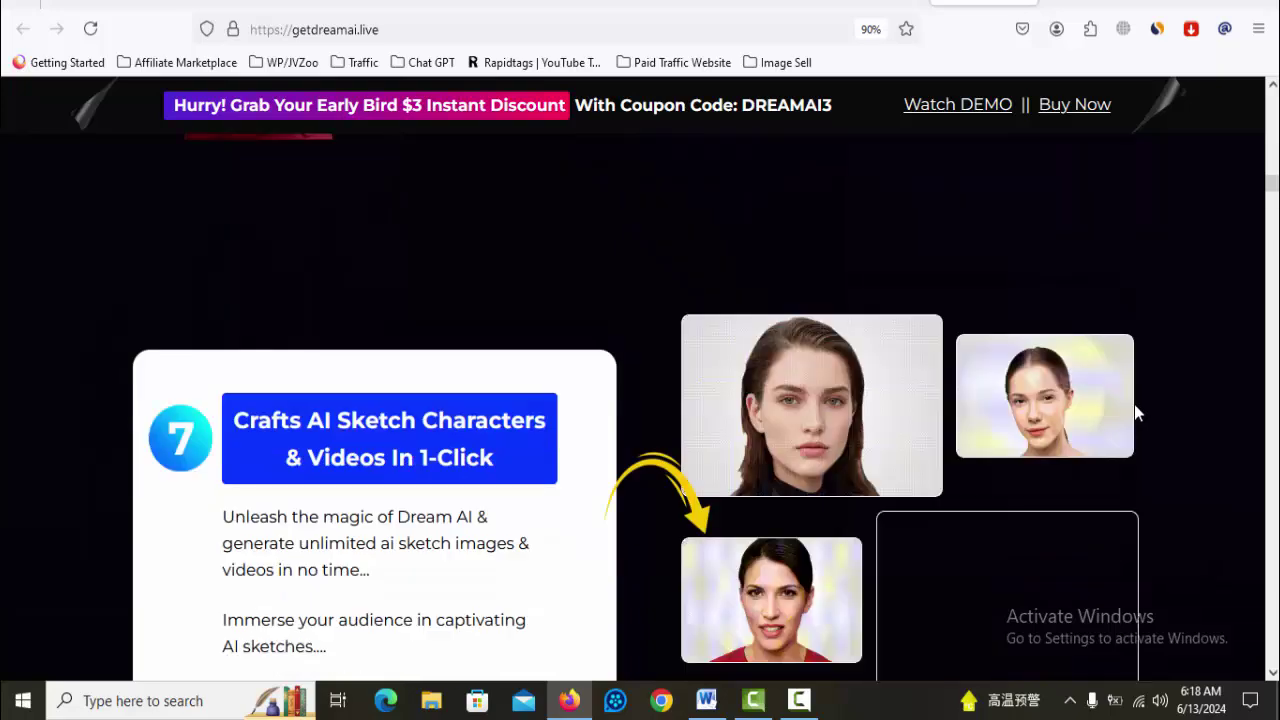
pyautogui.scroll(-5, 1135, 413)
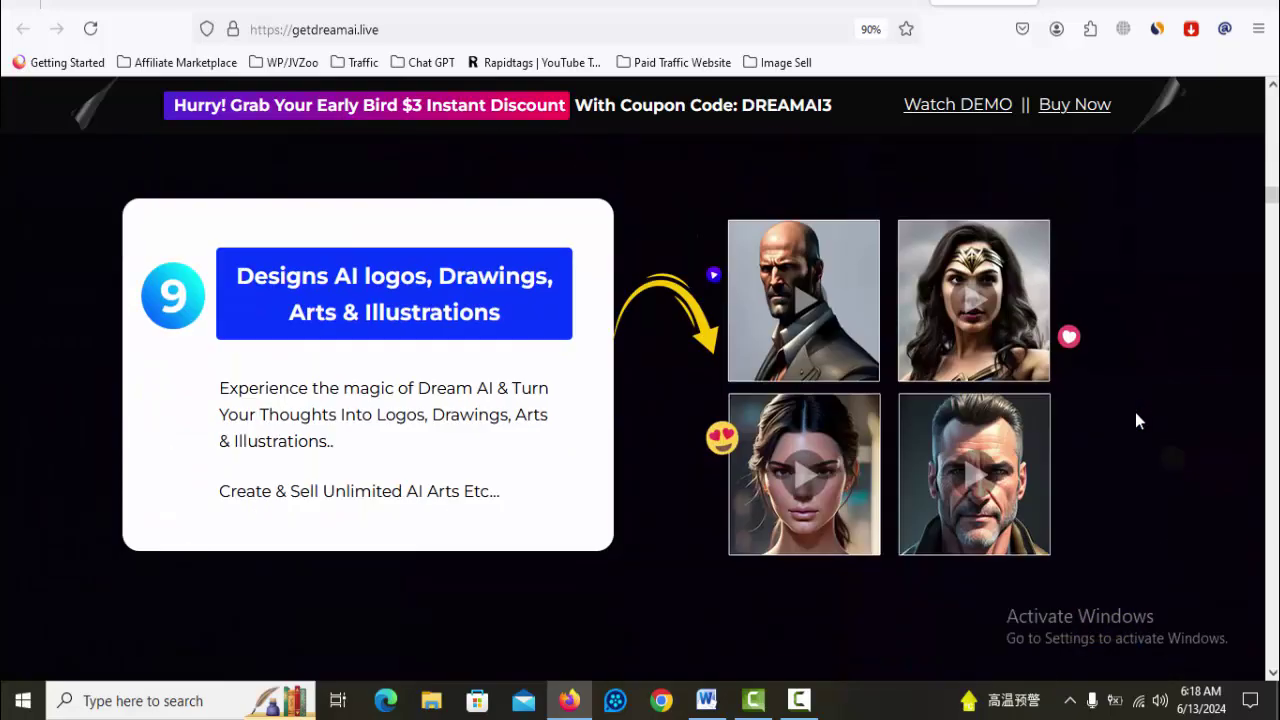
pyautogui.scroll(15, 1204, 455)
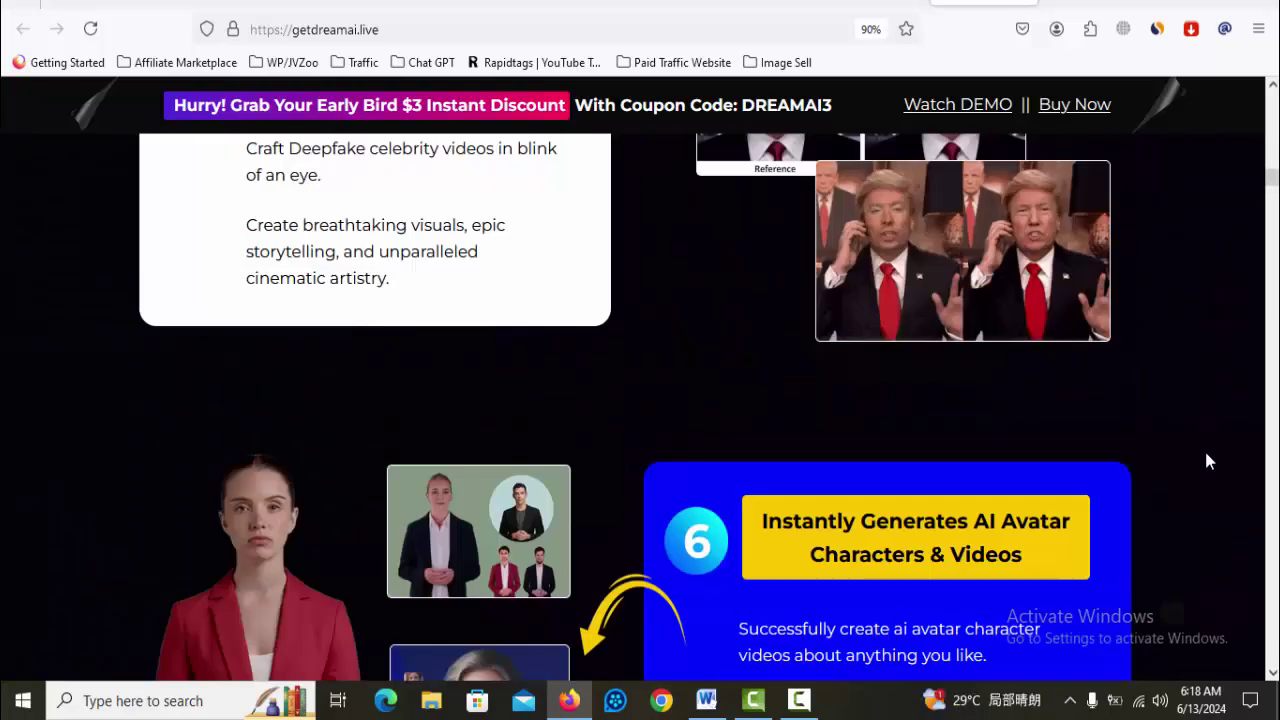
pyautogui.scroll(20, 1204, 455)
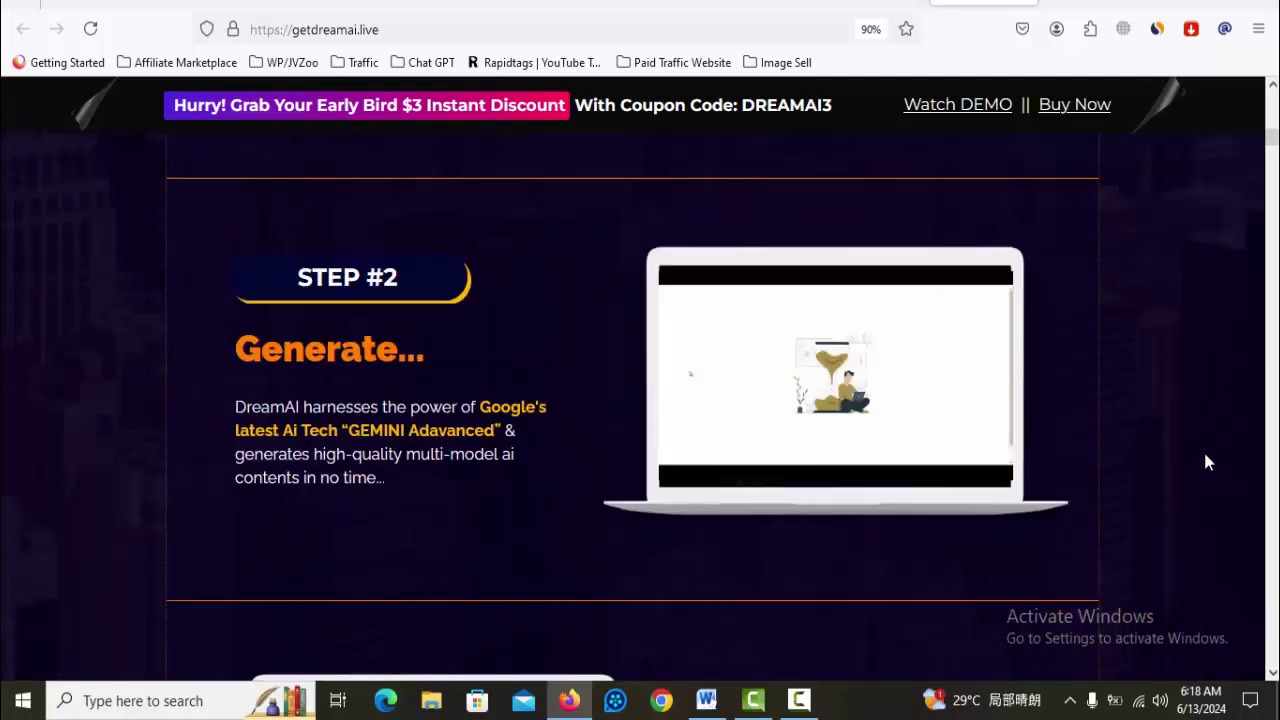
pyautogui.scroll(3, 1147, 449)
# Return to the blog's Dream AI Review post and examine its Introduction section.
pyautogui.hotkey('ctrl', 'shift', 'Tab')
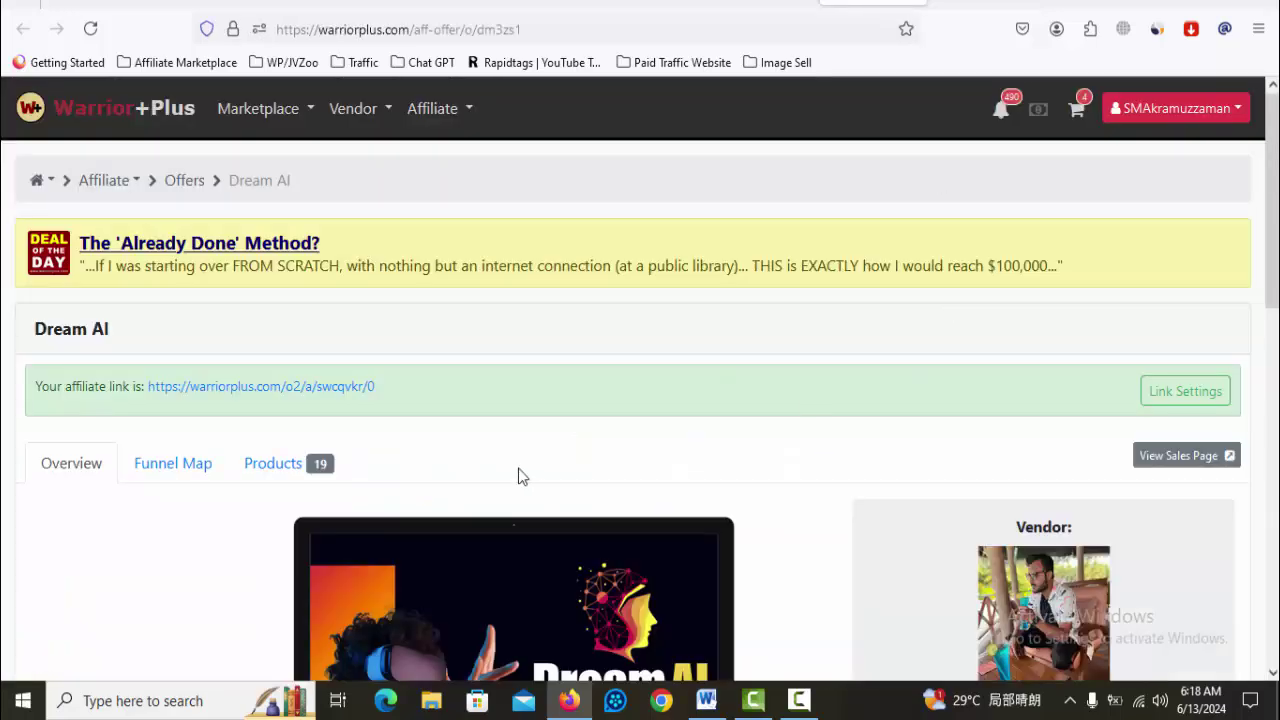
pyautogui.click(985, 4)
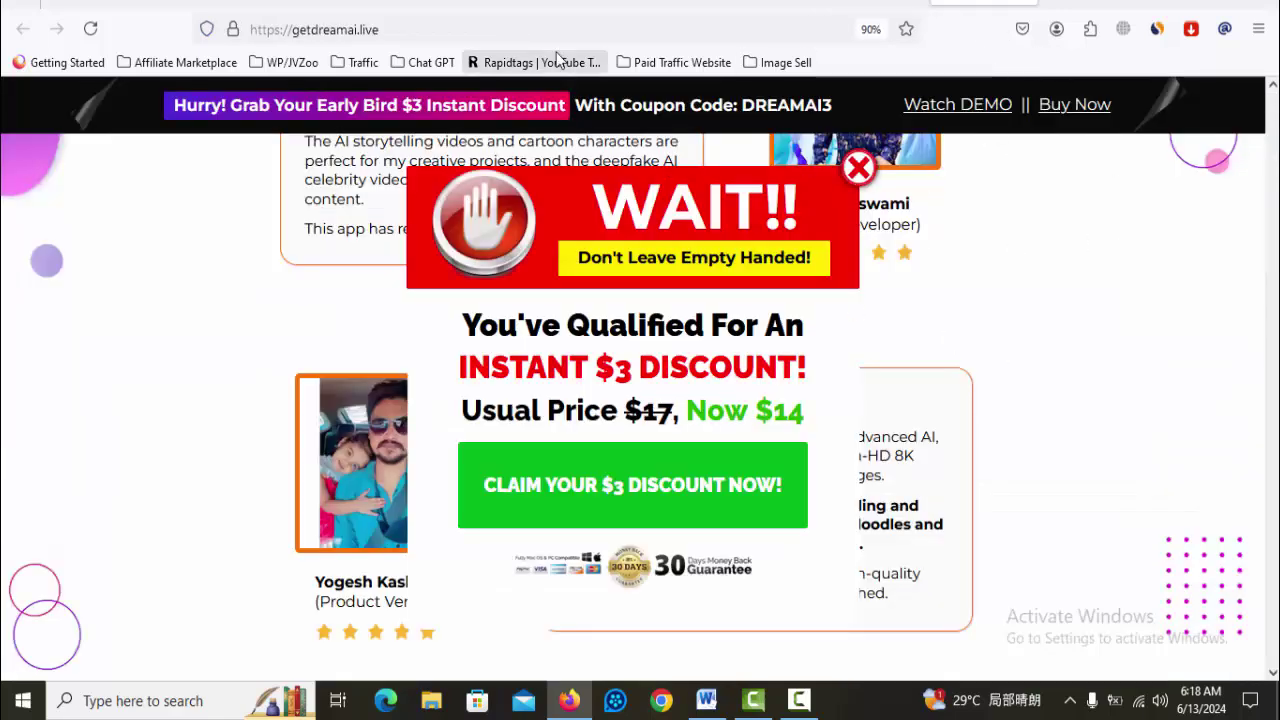
pyautogui.click(538, 6)
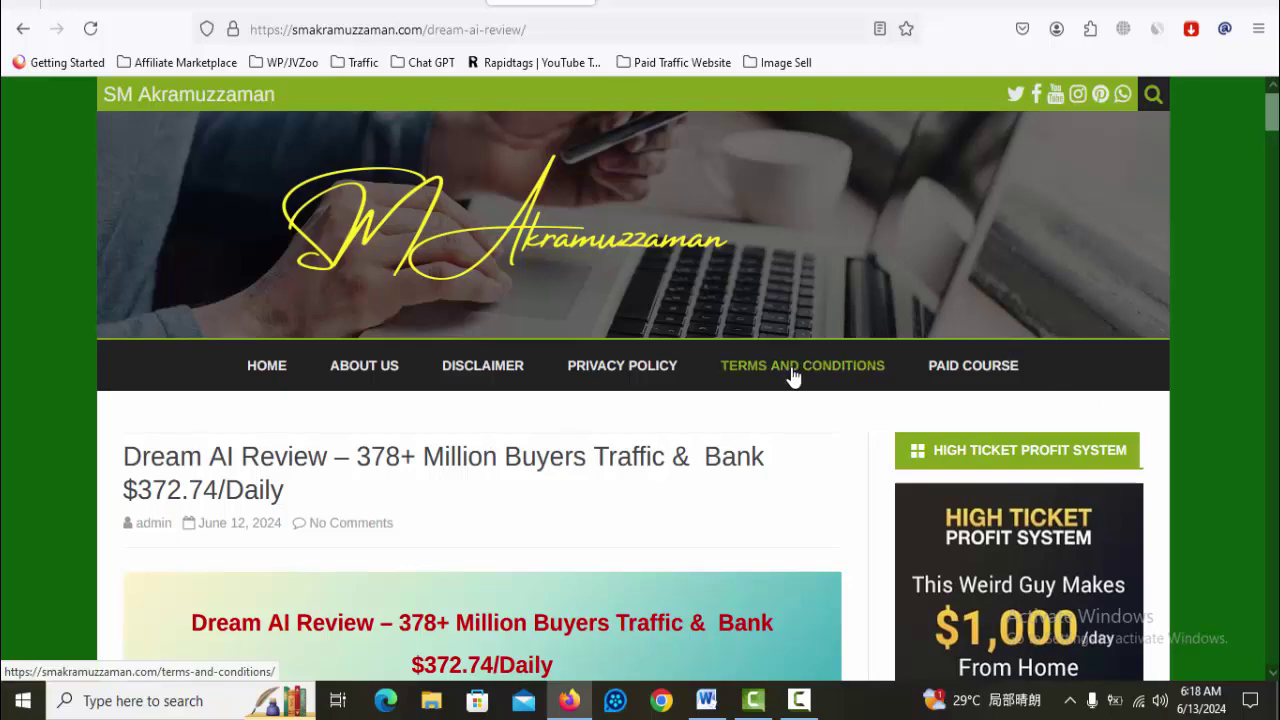
pyautogui.scroll(-10, 625, 540)
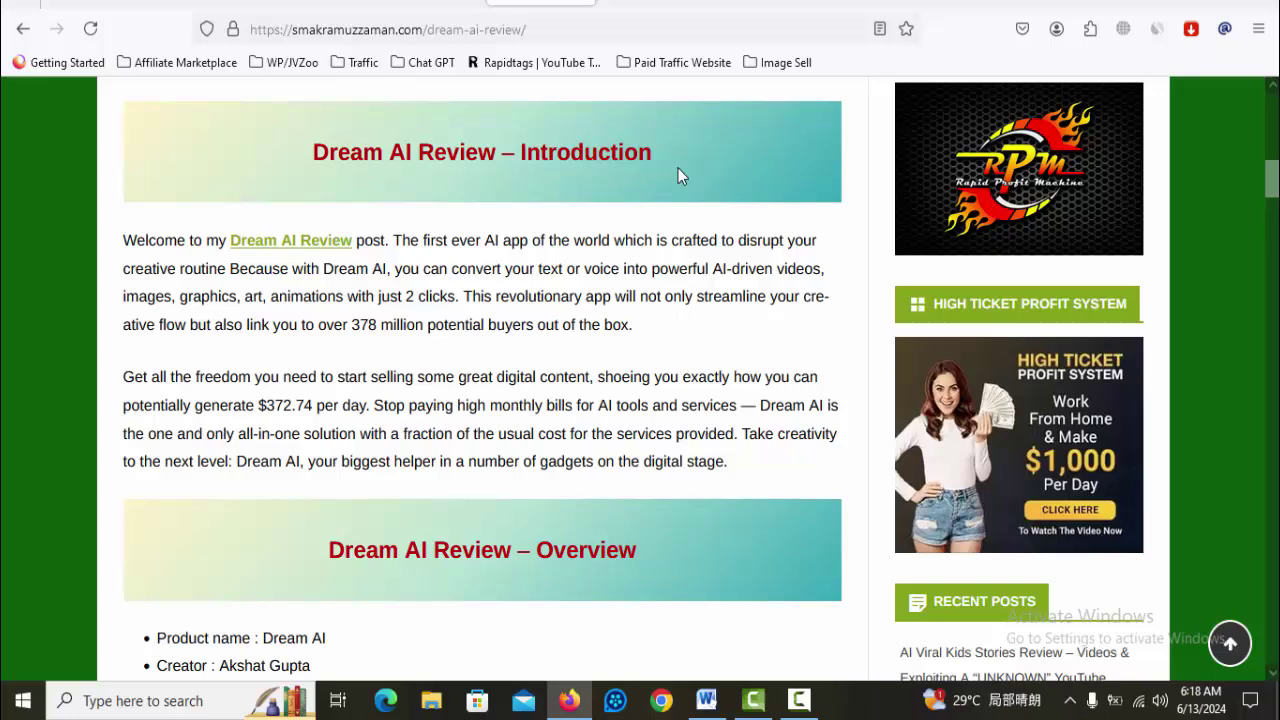
pyautogui.moveTo(678, 168); pyautogui.dragTo(598, 152)
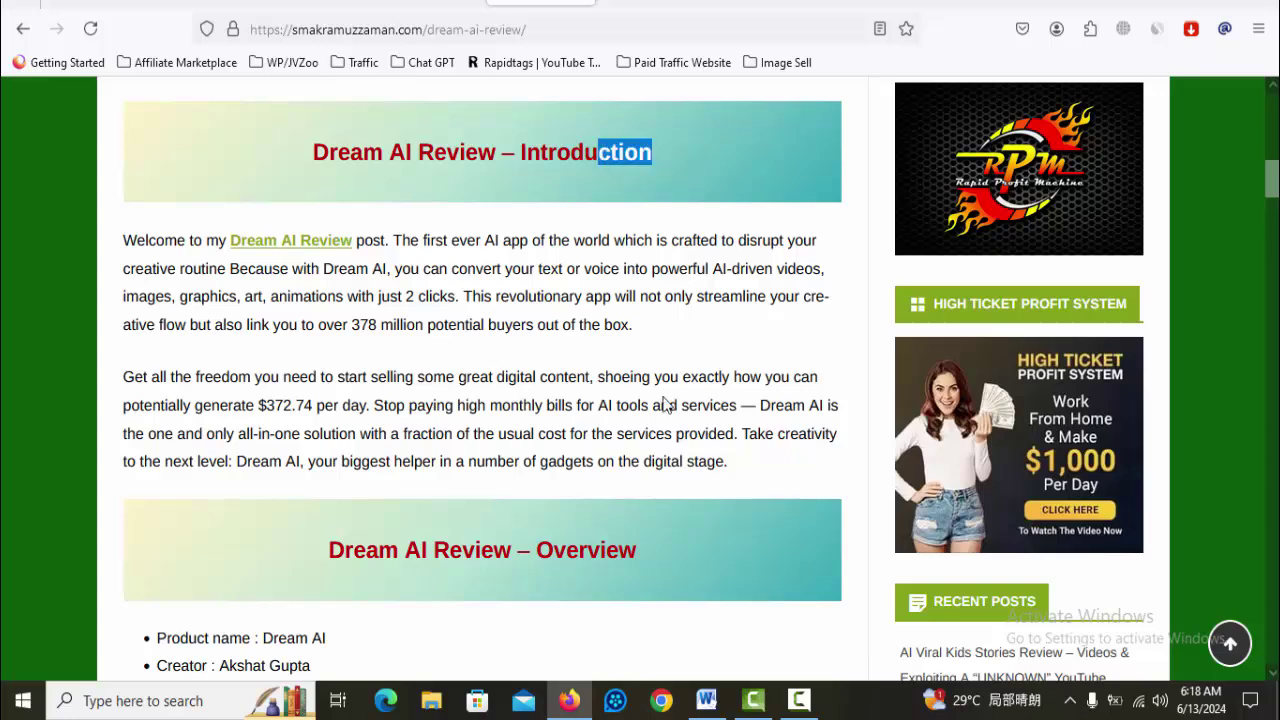
pyautogui.moveTo(756, 472); pyautogui.dragTo(458, 296)
pyautogui.scroll(-4, 663, 409)
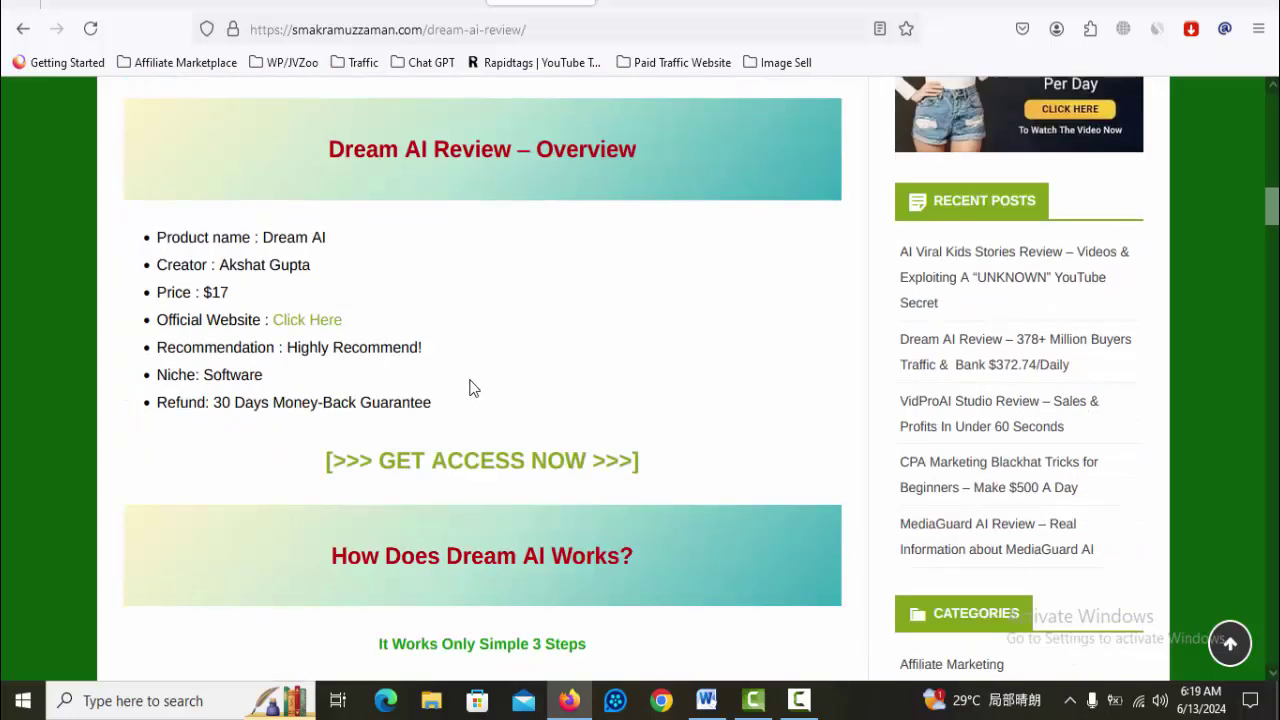
# Examine the review's Overview details, its GET ACCESS NOW link and the steps under How Does Dream AI Works.
pyautogui.moveTo(450, 402); pyautogui.dragTo(152, 346)
pyautogui.moveTo(322, 285); pyautogui.dragTo(262, 265)
pyautogui.scroll(-2, 554, 418)
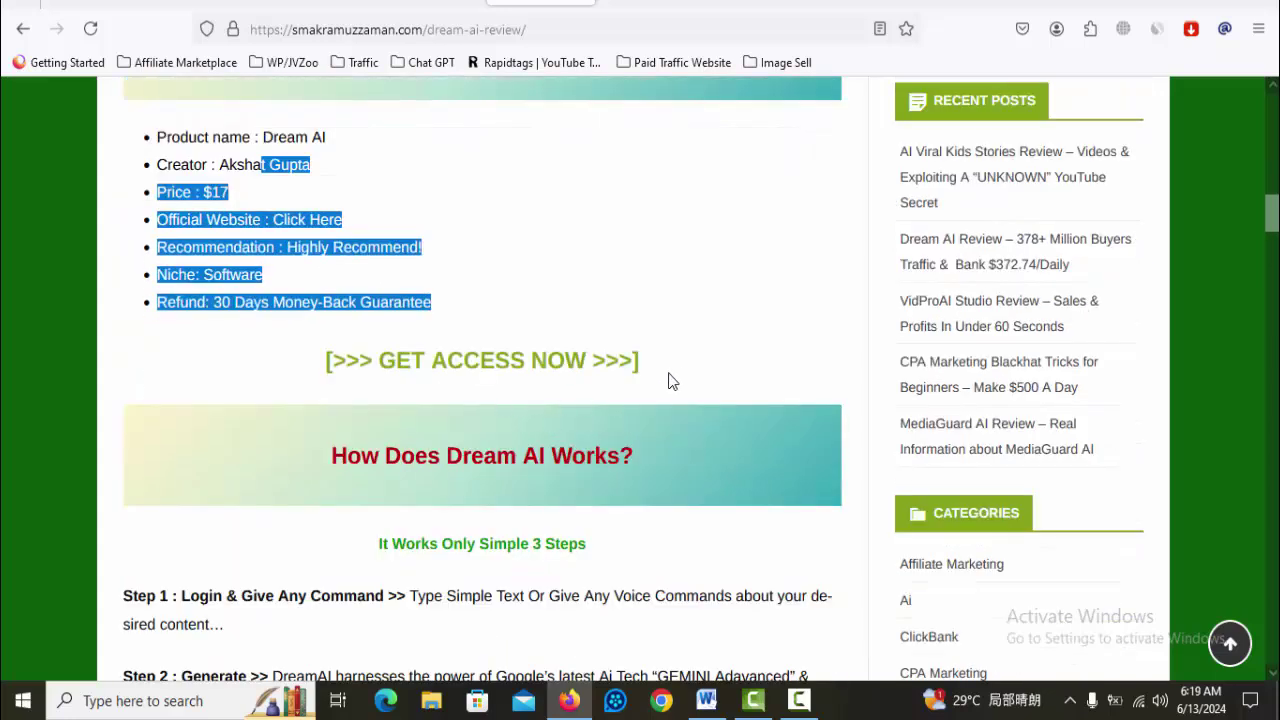
pyautogui.moveTo(686, 380); pyautogui.dragTo(324, 381)
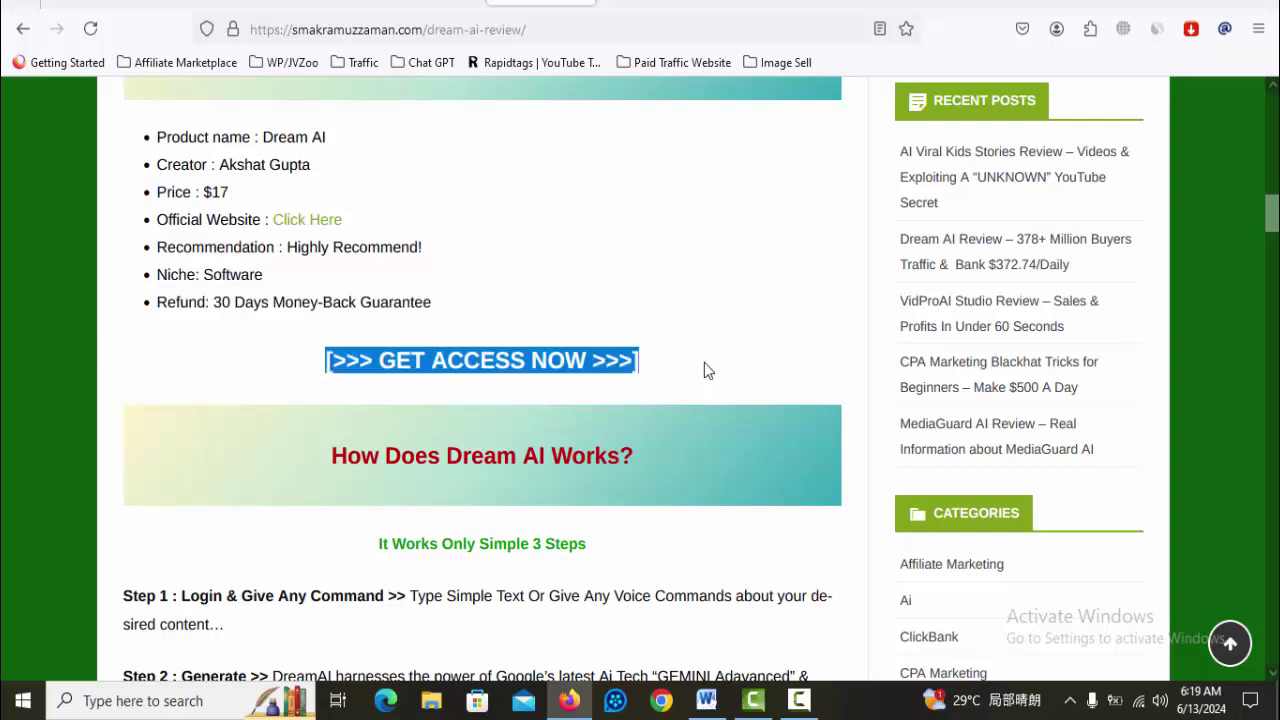
pyautogui.click(705, 364)
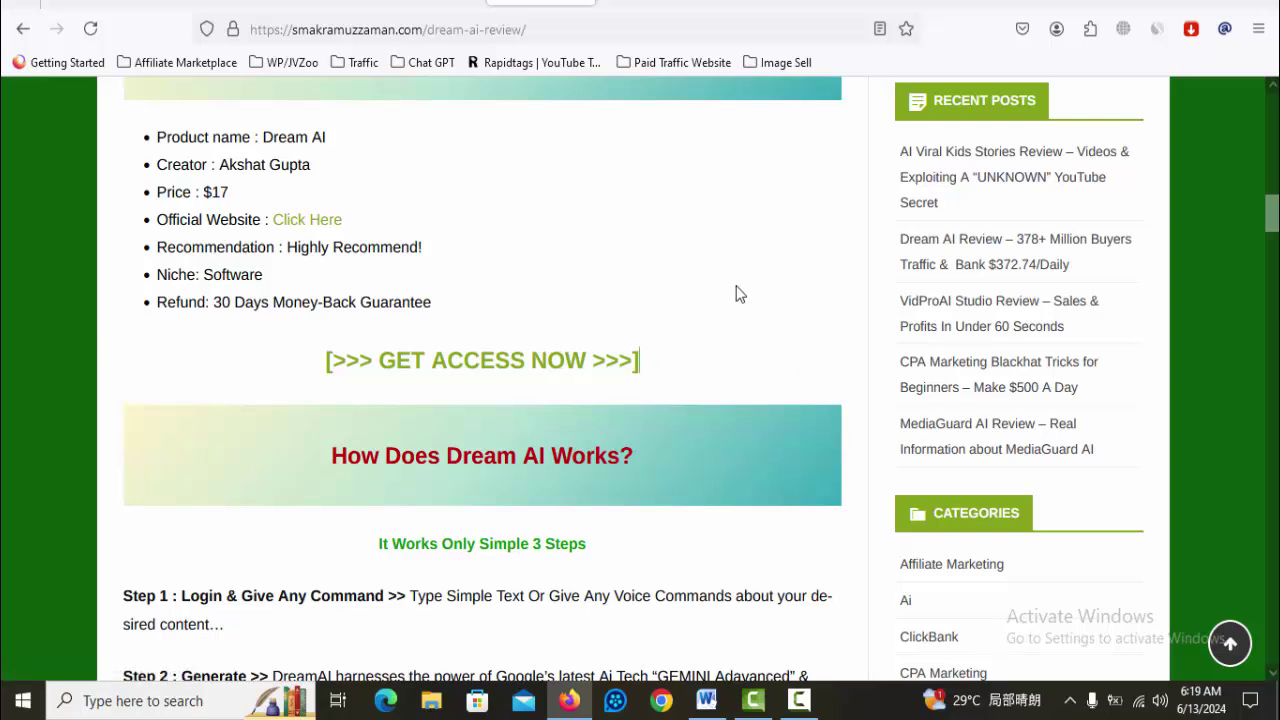
pyautogui.scroll(-3, 740, 294)
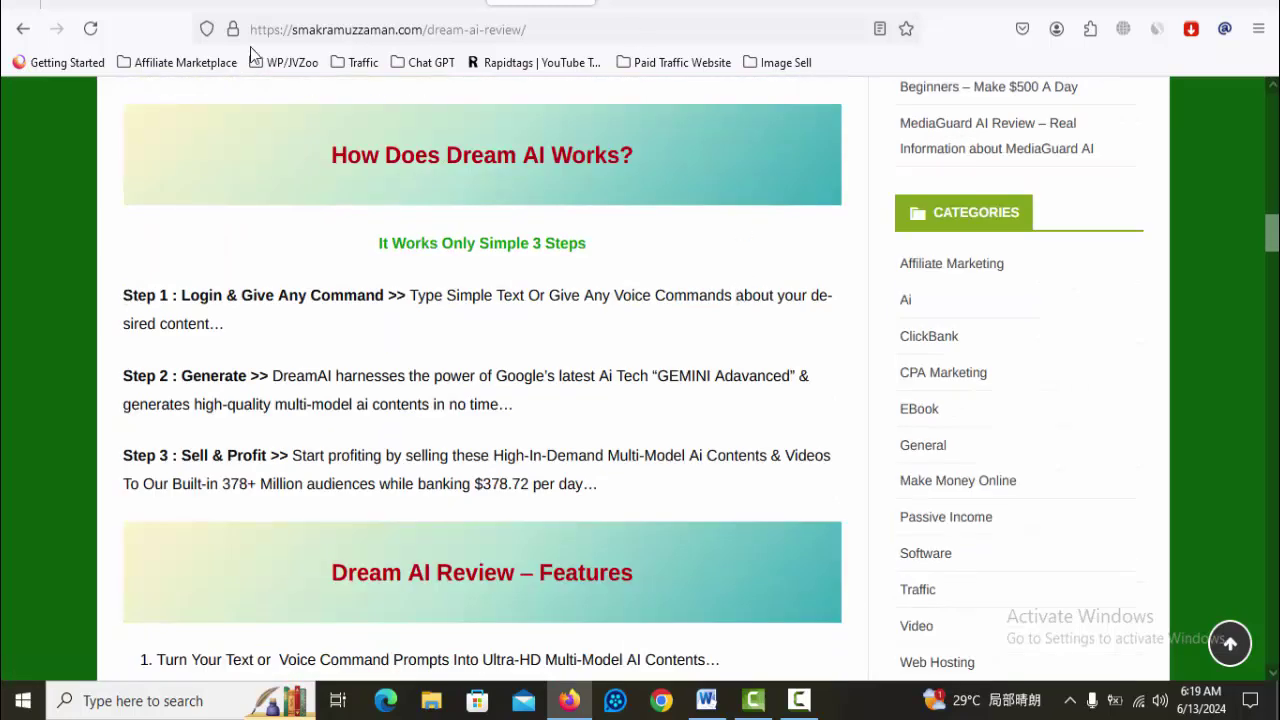
pyautogui.moveTo(614, 510); pyautogui.dragTo(243, 357)
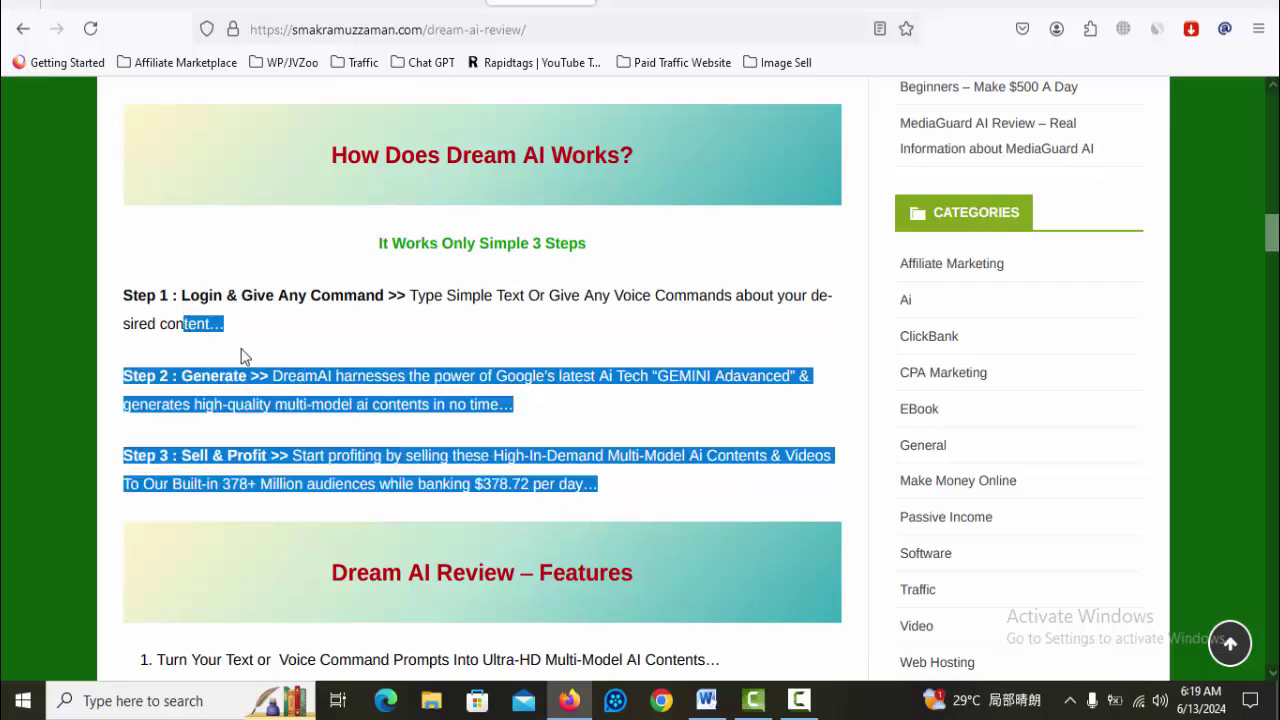
# Switch to the Dream AI sales page and dismiss its instant $3 discount pop-up.
pyautogui.click(985, 6)
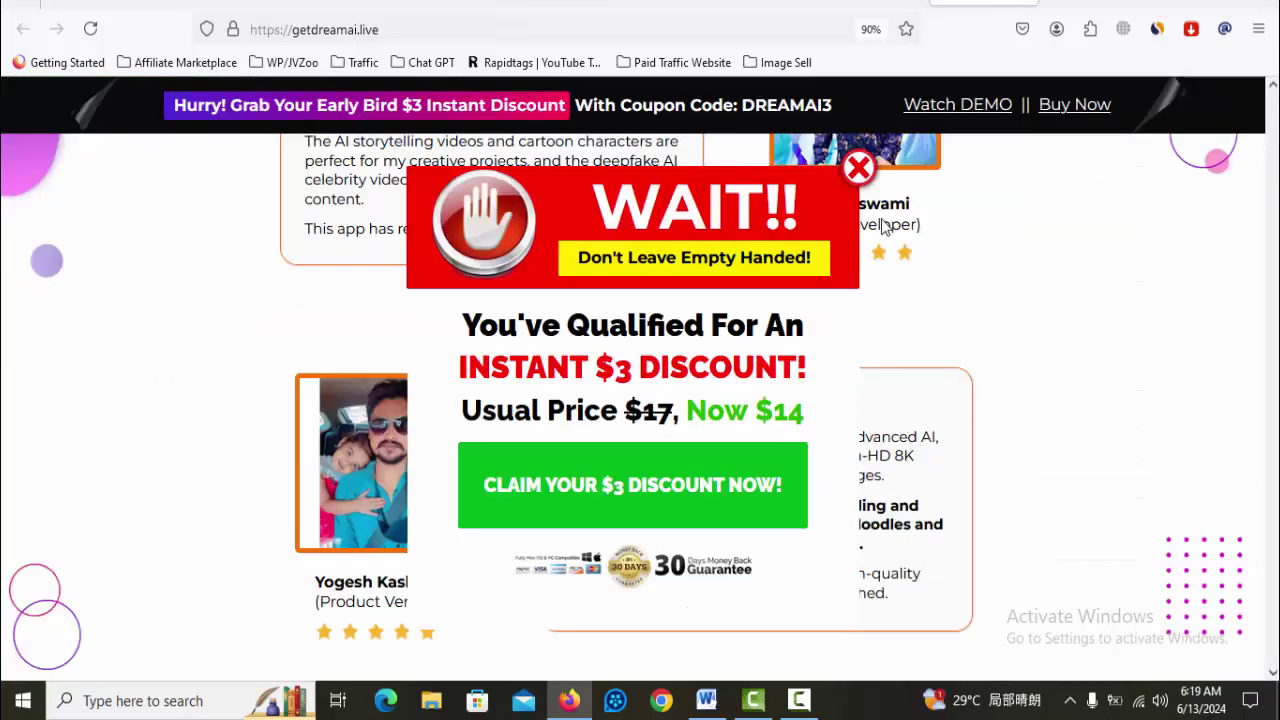
pyautogui.click(943, 270)
pyautogui.scroll(15, 1043, 377)
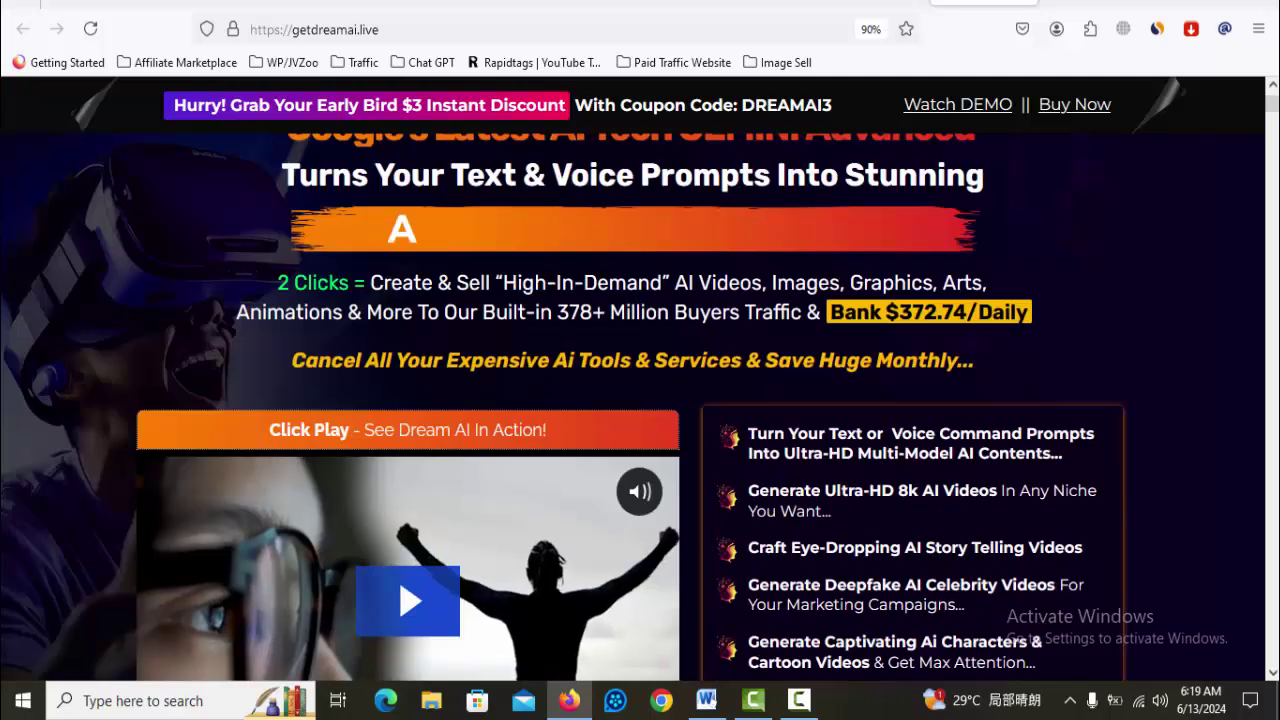
# Examine Step #1 Login & Give Any Command, Step #2 Generate and Step #3 Sell & Profit, highlighting their descriptions.
pyautogui.scroll(-6, 1050, 395)
pyautogui.scroll(-10, 1052, 395)
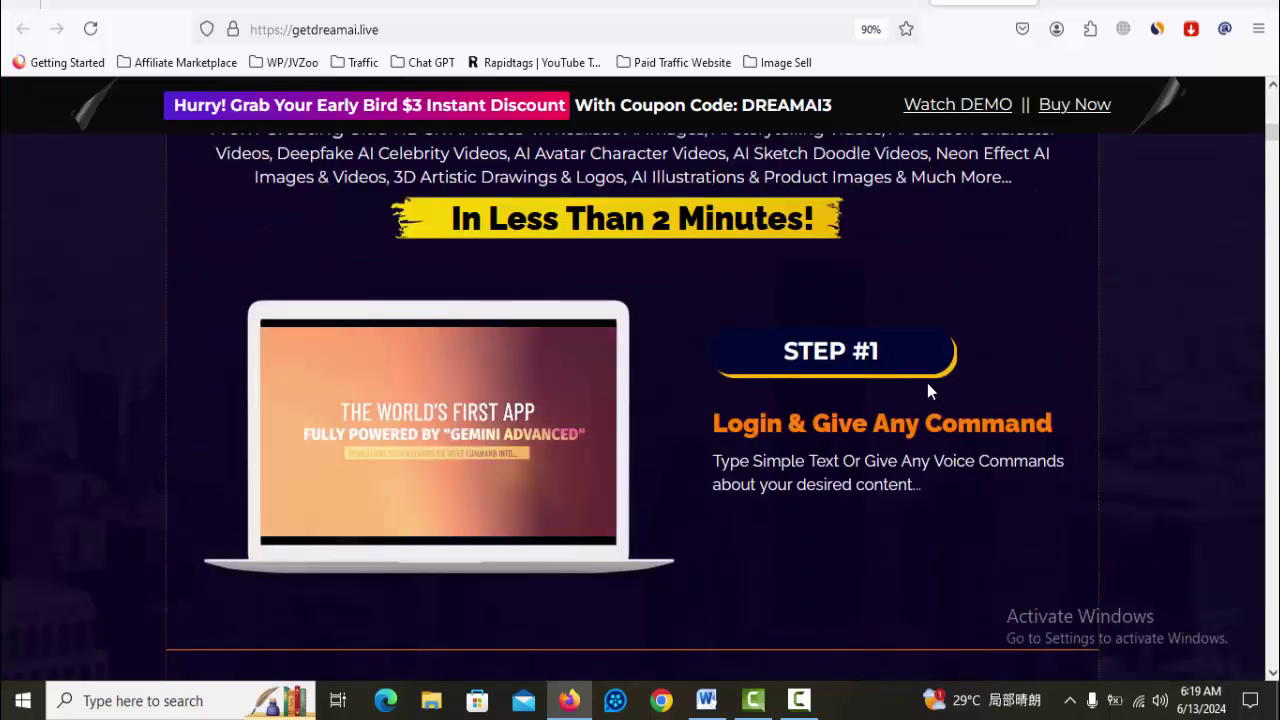
pyautogui.moveTo(927, 383); pyautogui.dragTo(785, 356)
pyautogui.moveTo(790, 462); pyautogui.dragTo(890, 462)
pyautogui.scroll(-4, 925, 488)
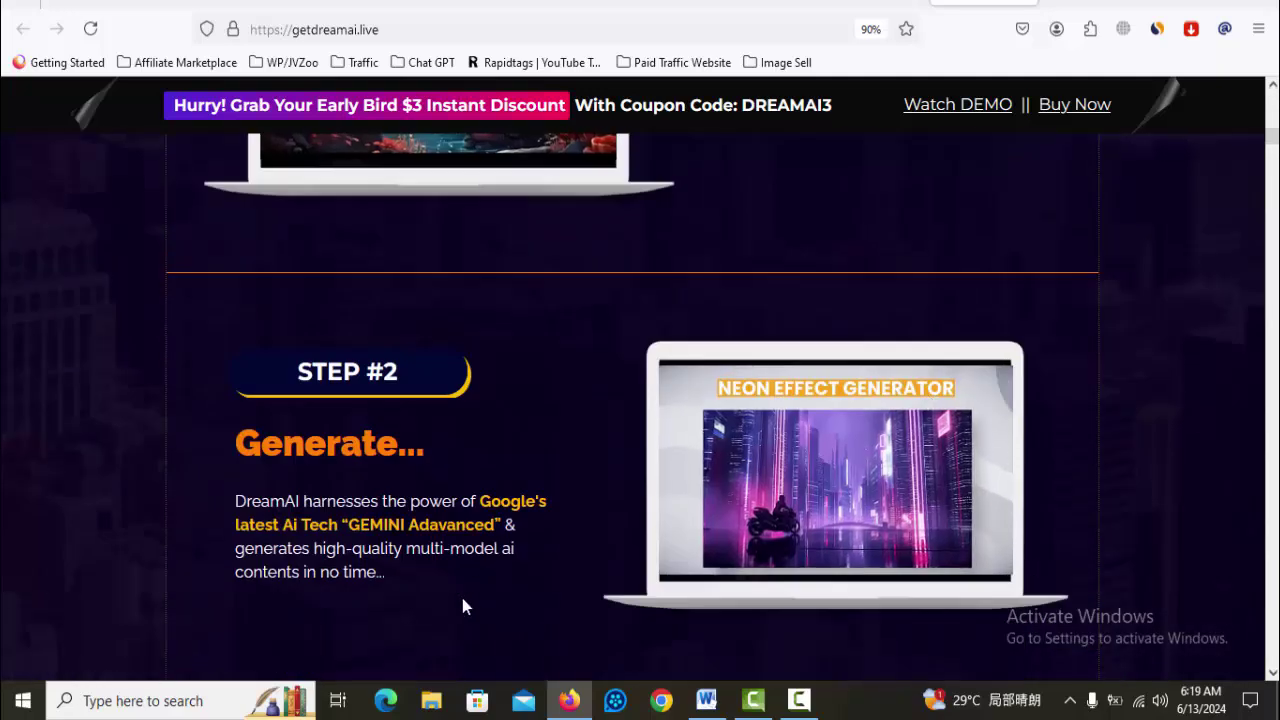
pyautogui.moveTo(420, 524); pyautogui.dragTo(438, 524)
pyautogui.moveTo(356, 483); pyautogui.dragTo(420, 524)
pyautogui.scroll(-3, 420, 524)
pyautogui.scroll(-2, 808, 398)
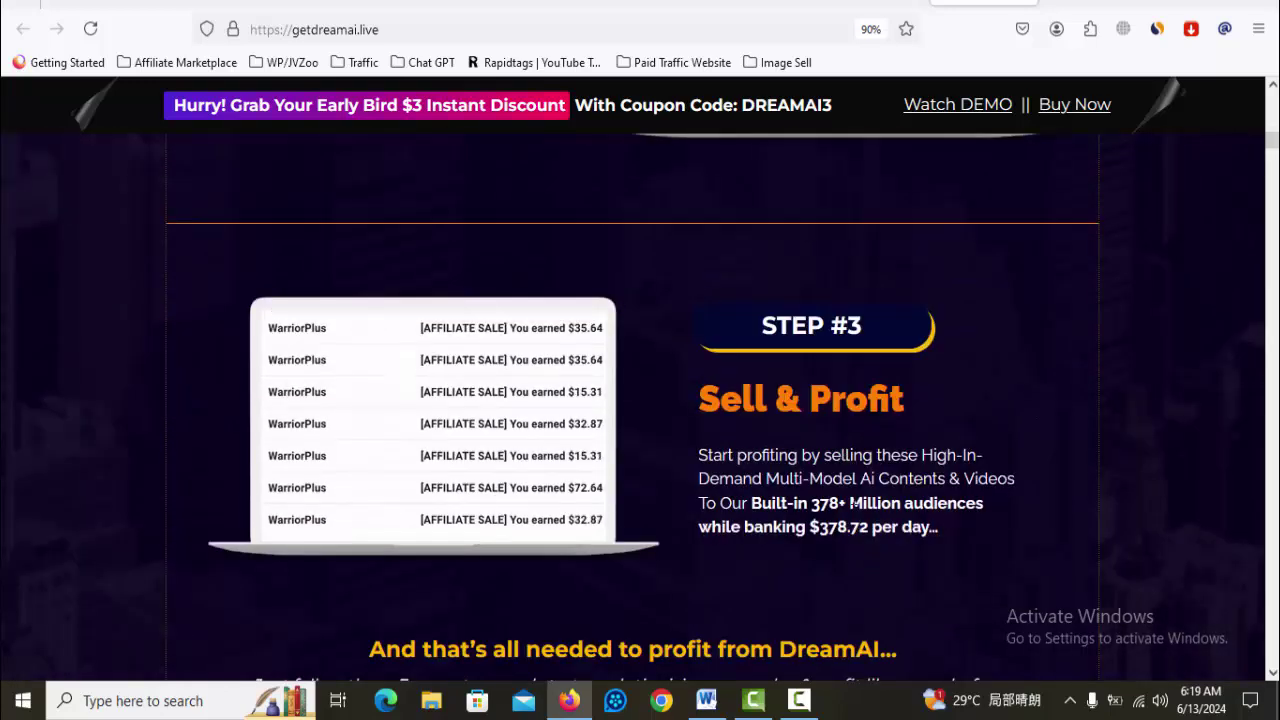
pyautogui.moveTo(808, 398); pyautogui.dragTo(848, 503)
pyautogui.scroll(-3, 640, 400)
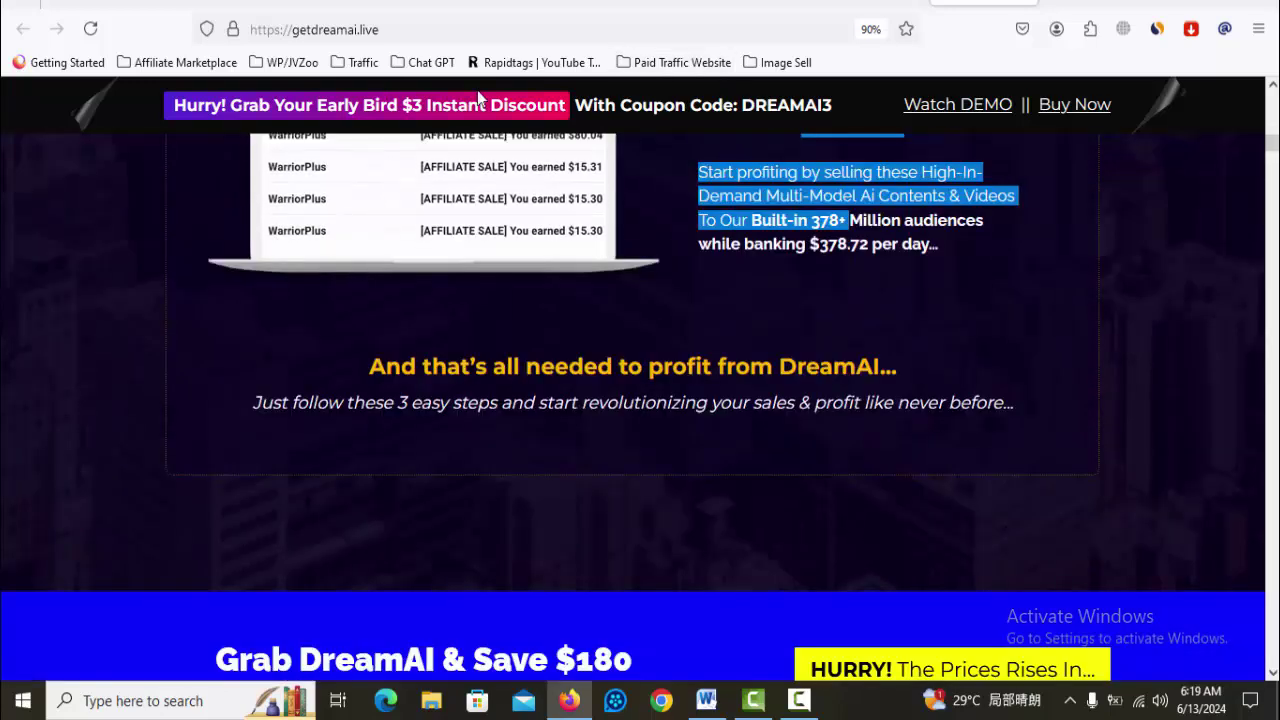
# Return to the blog's Dream AI Review and highlight items 17 to 19 of its Features list.
pyautogui.click(537, 2)
pyautogui.scroll(-7, 820, 340)
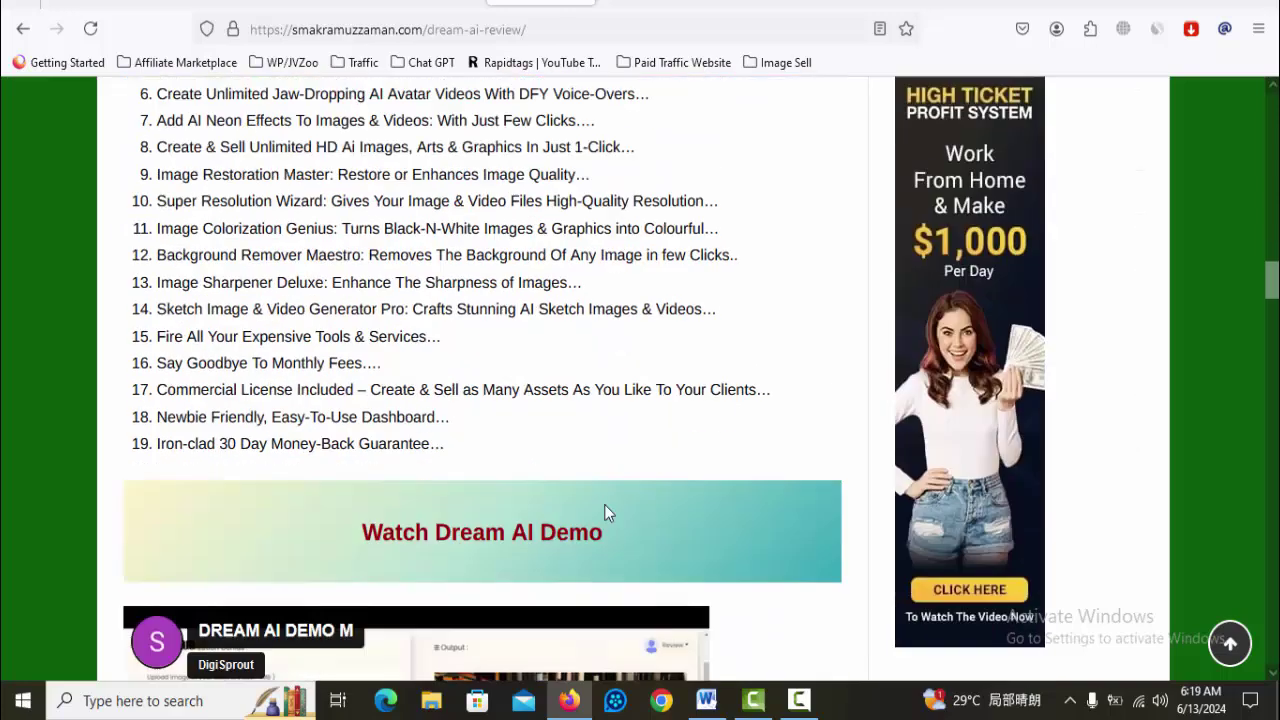
pyautogui.scroll(-1, 604, 512)
pyautogui.moveTo(477, 389); pyautogui.dragTo(156, 289)
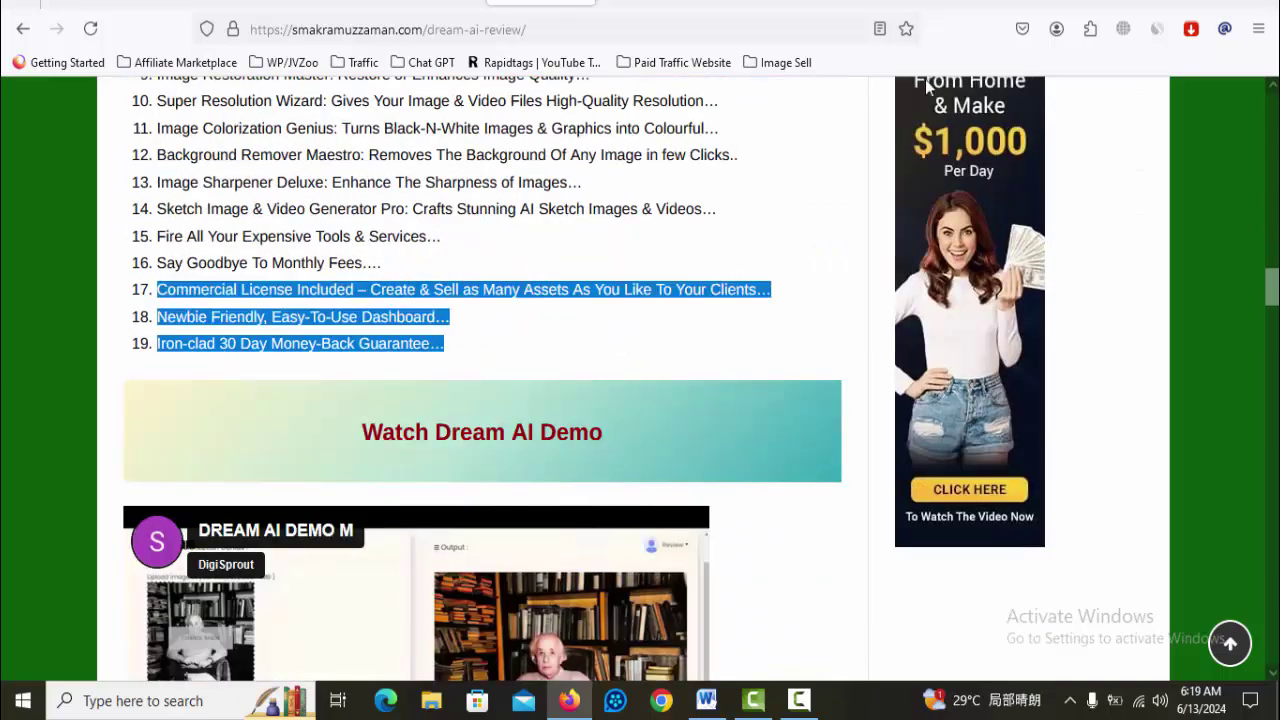
# Find the matching feature list beside the video on the sales page and highlight its entries.
pyautogui.click(985, 3)
pyautogui.scroll(15, 909, 369)
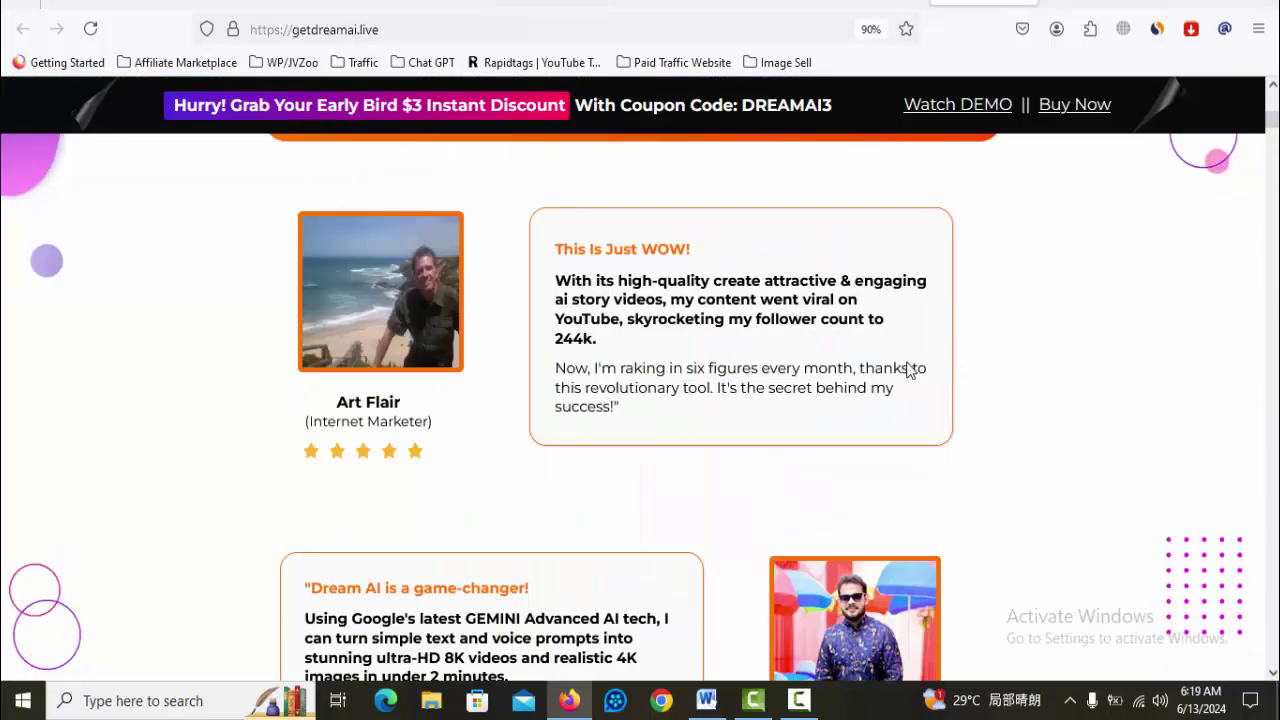
pyautogui.scroll(2, 640, 400)
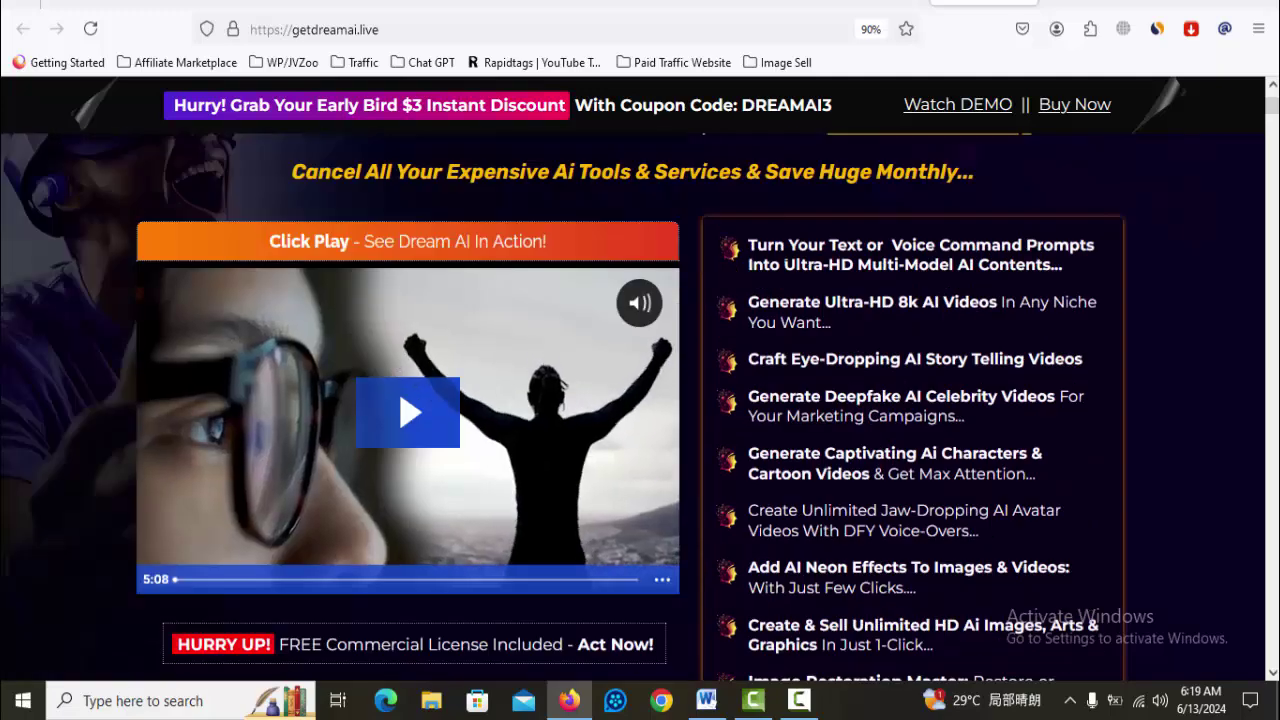
pyautogui.moveTo(775, 245); pyautogui.dragTo(918, 448)
pyautogui.scroll(-7, 920, 440)
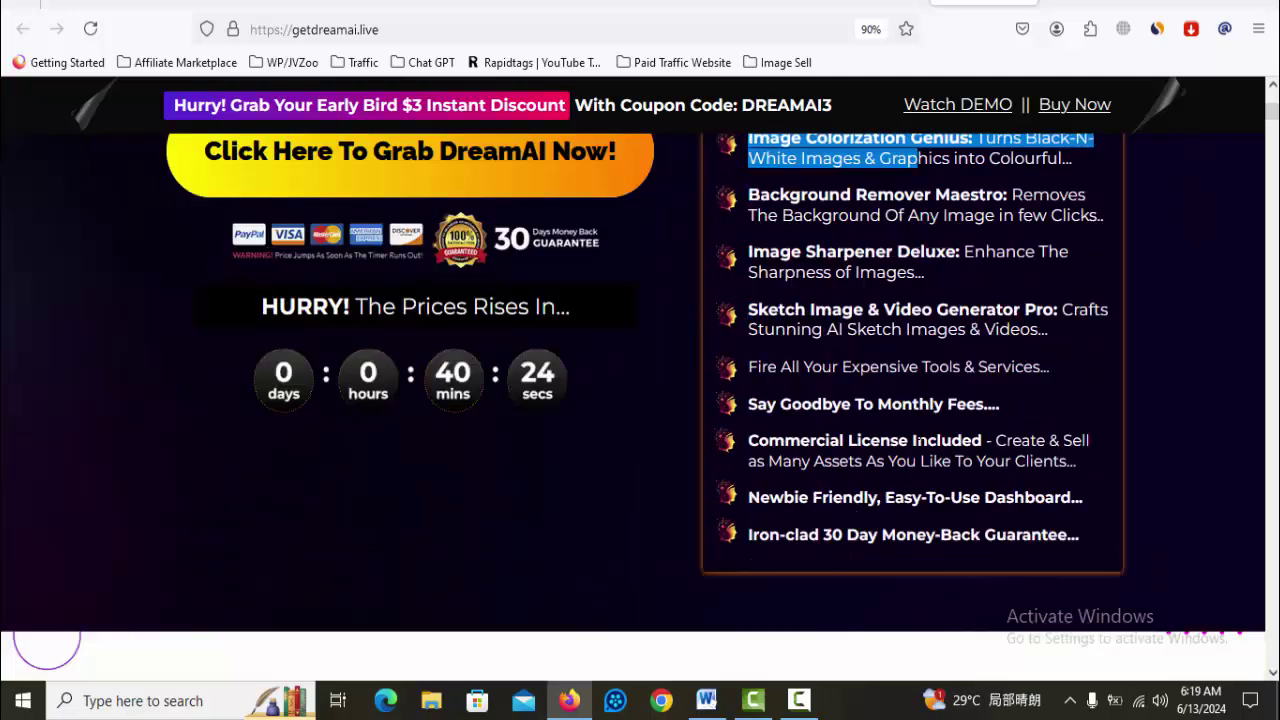
# Return to the review post and examine its Watch Dream AI Demo video and the Pros & Cons section.
pyautogui.click(540, 3)
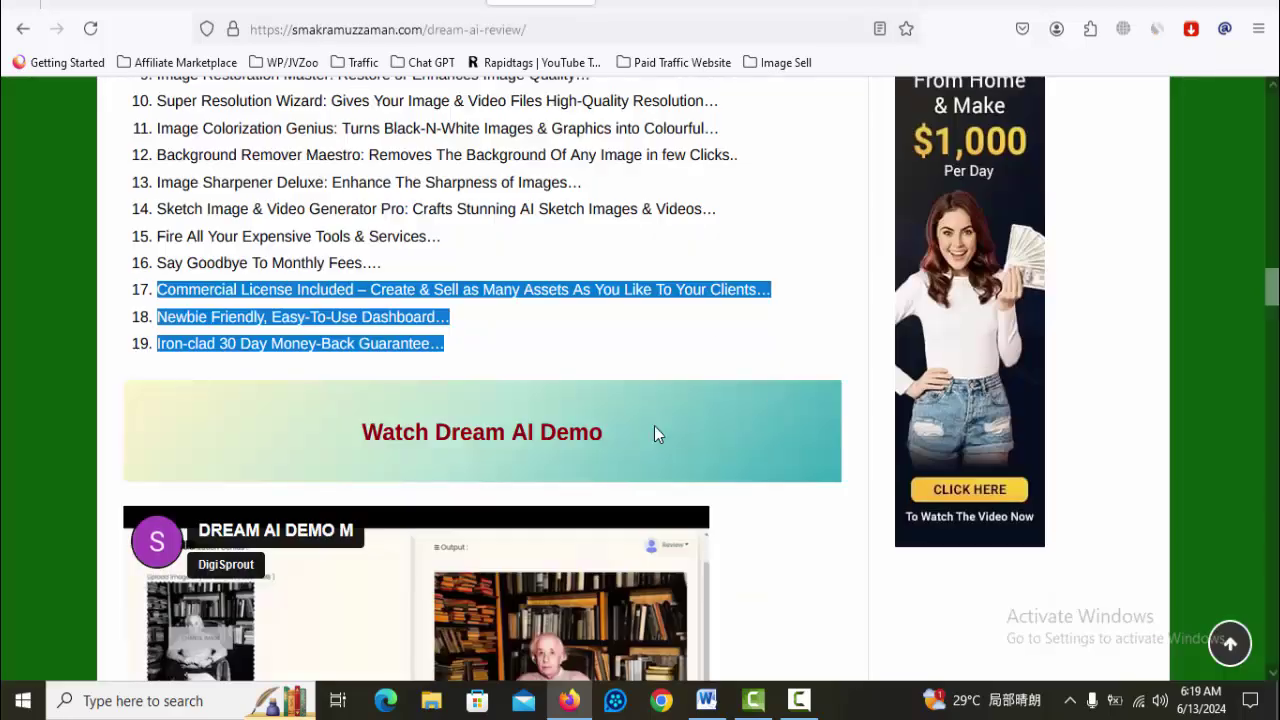
pyautogui.click(459, 407)
pyautogui.scroll(-4, 600, 380)
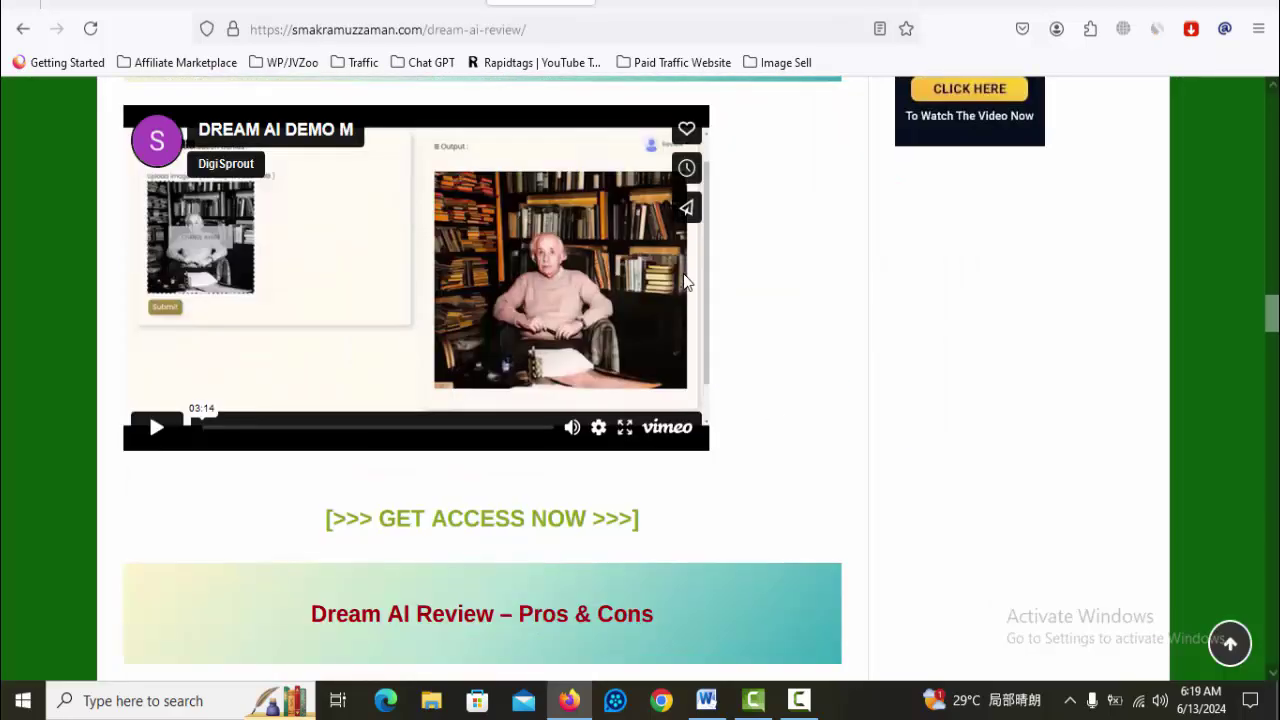
pyautogui.scroll(-4, 769, 351)
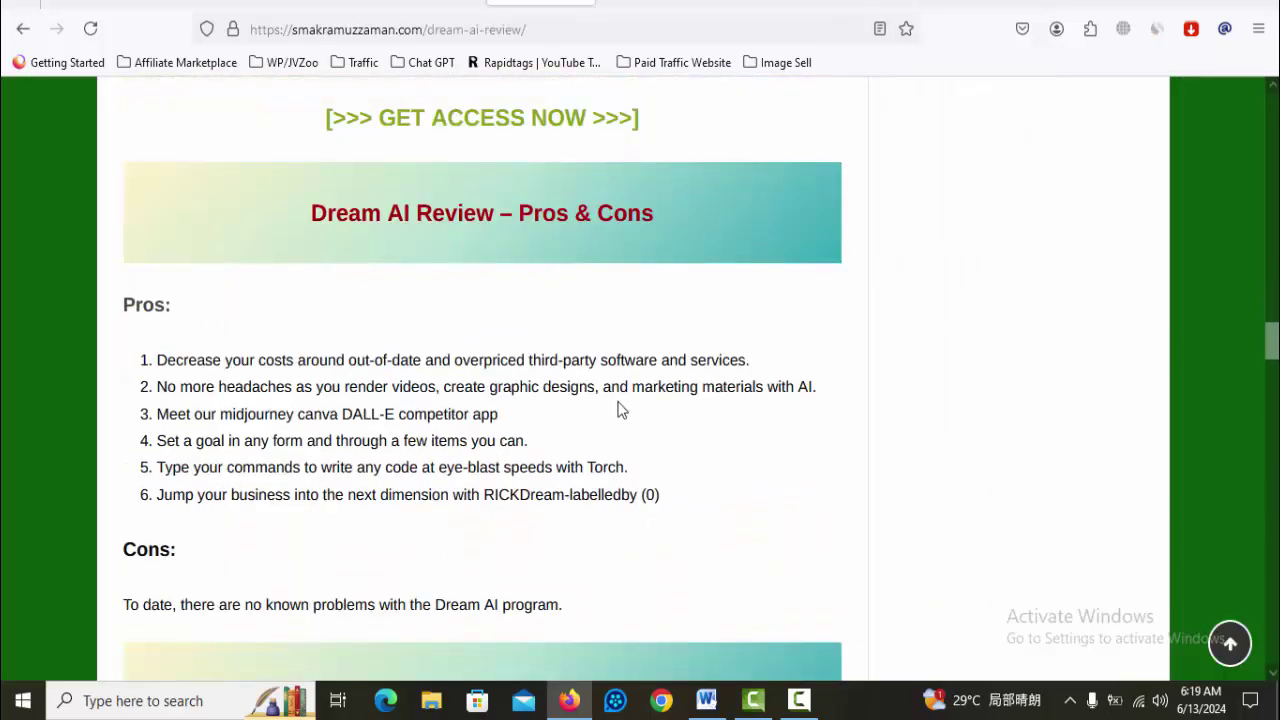
# Examine the review's Who Should Use It section, highlighting the list from Email Marketers to Social Media Influencers.
pyautogui.scroll(-3, 620, 405)
pyautogui.scroll(-2, 596, 362)
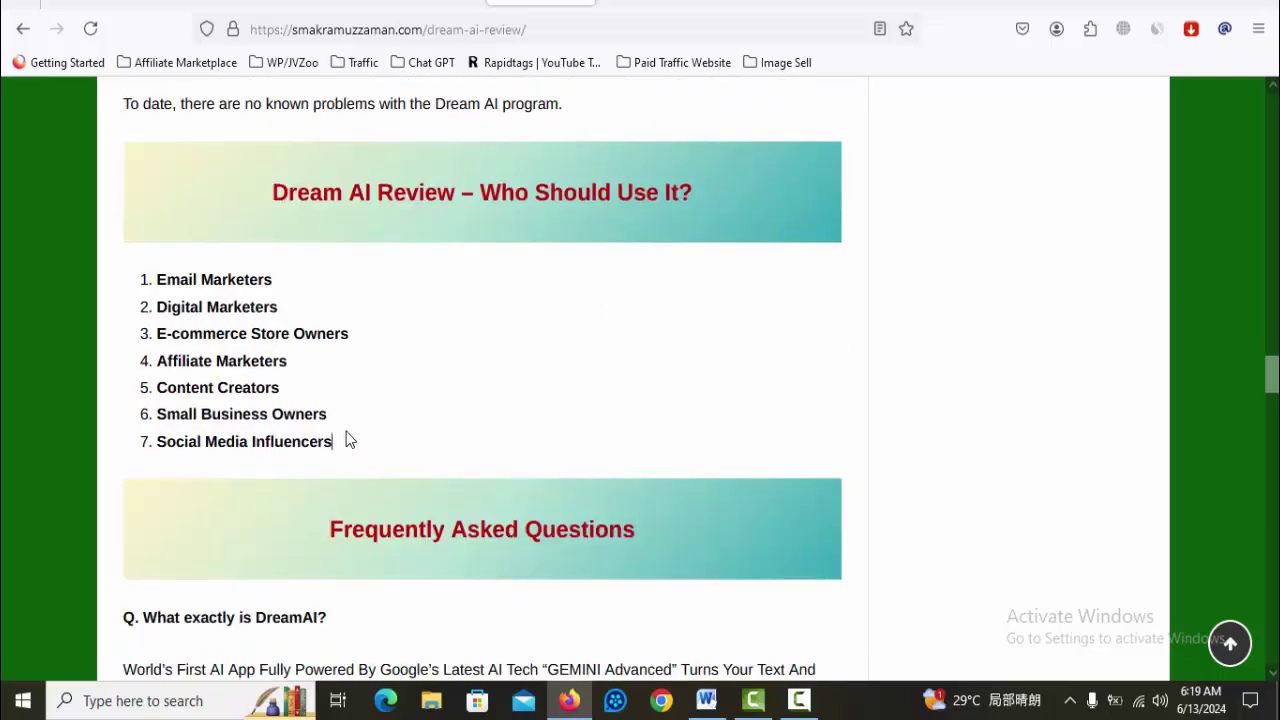
pyautogui.moveTo(346, 437); pyautogui.dragTo(160, 285)
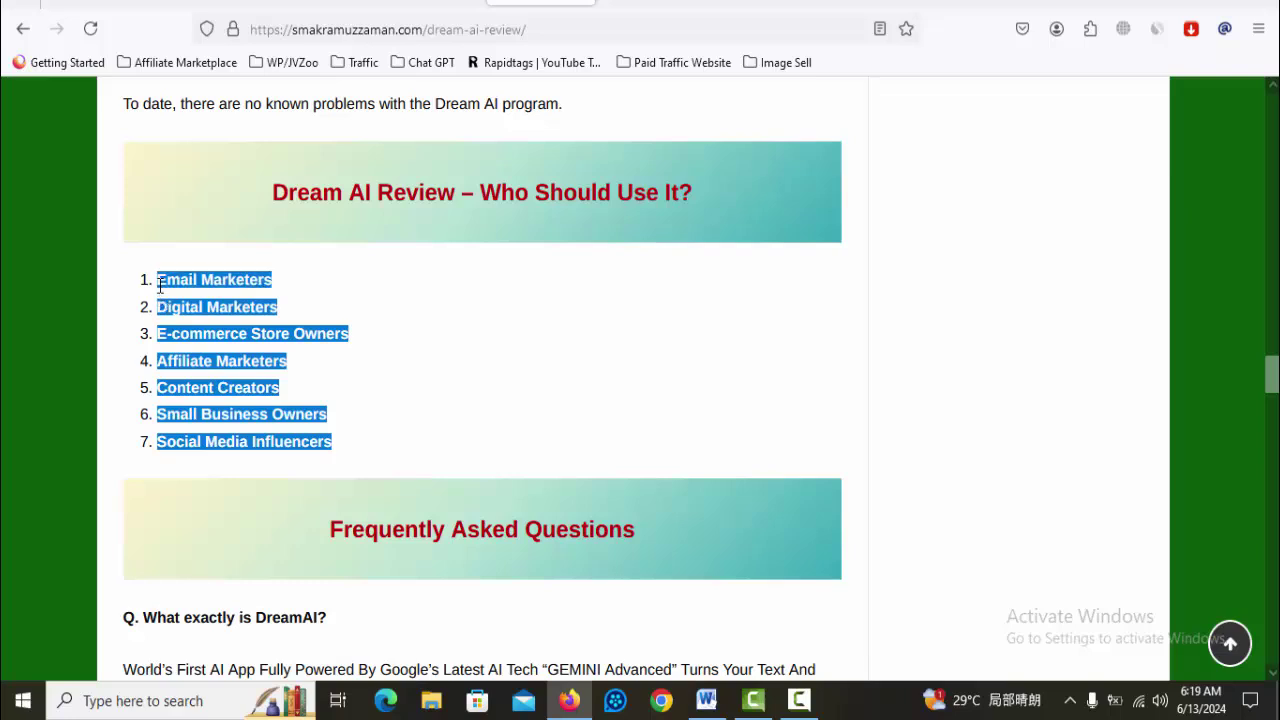
pyautogui.click(311, 285)
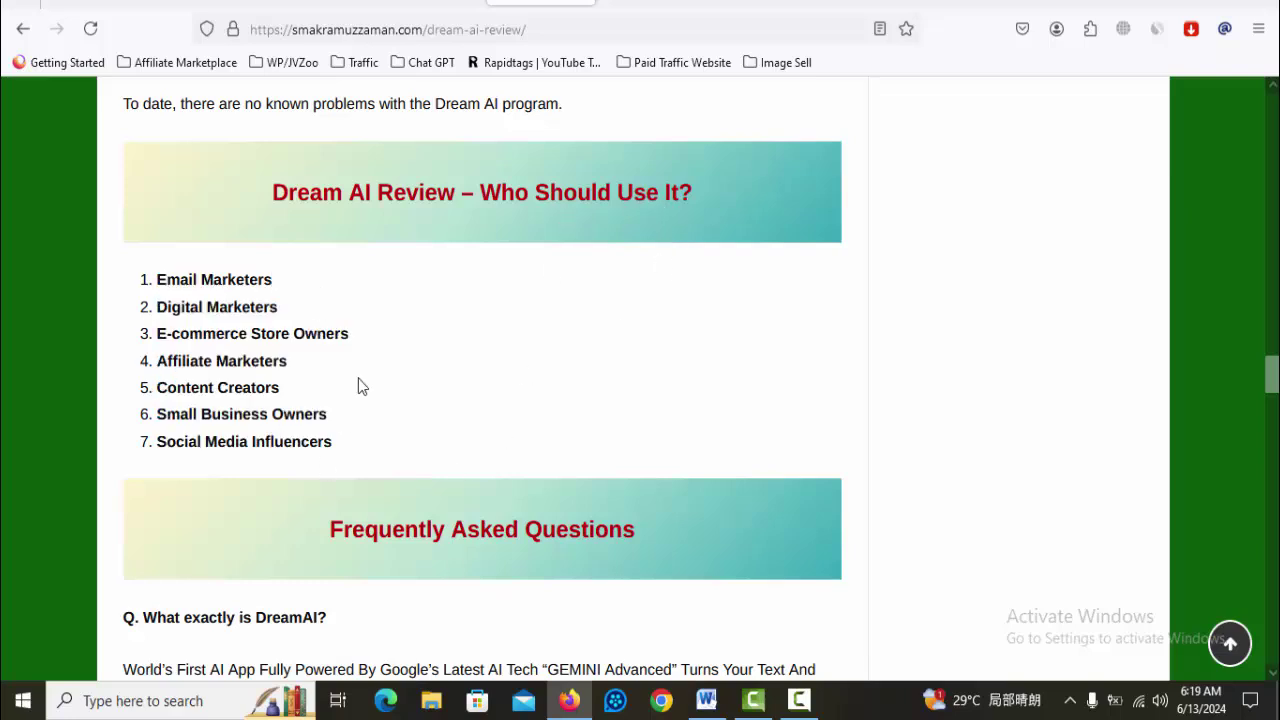
pyautogui.moveTo(351, 438); pyautogui.dragTo(465, 430)
# Read the review's Frequently Asked Questions and its recap of everything included with DreamAI, down to the price offer.
pyautogui.scroll(-3, 643, 424)
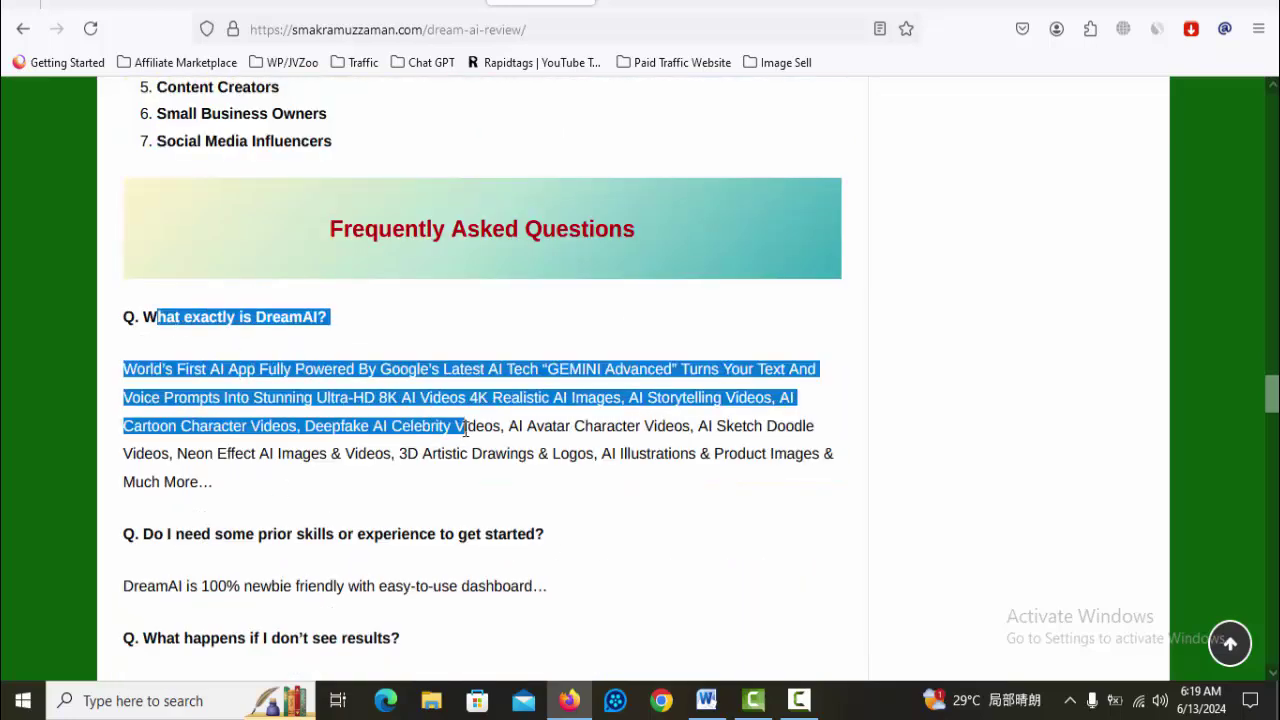
pyautogui.scroll(-7, 466, 433)
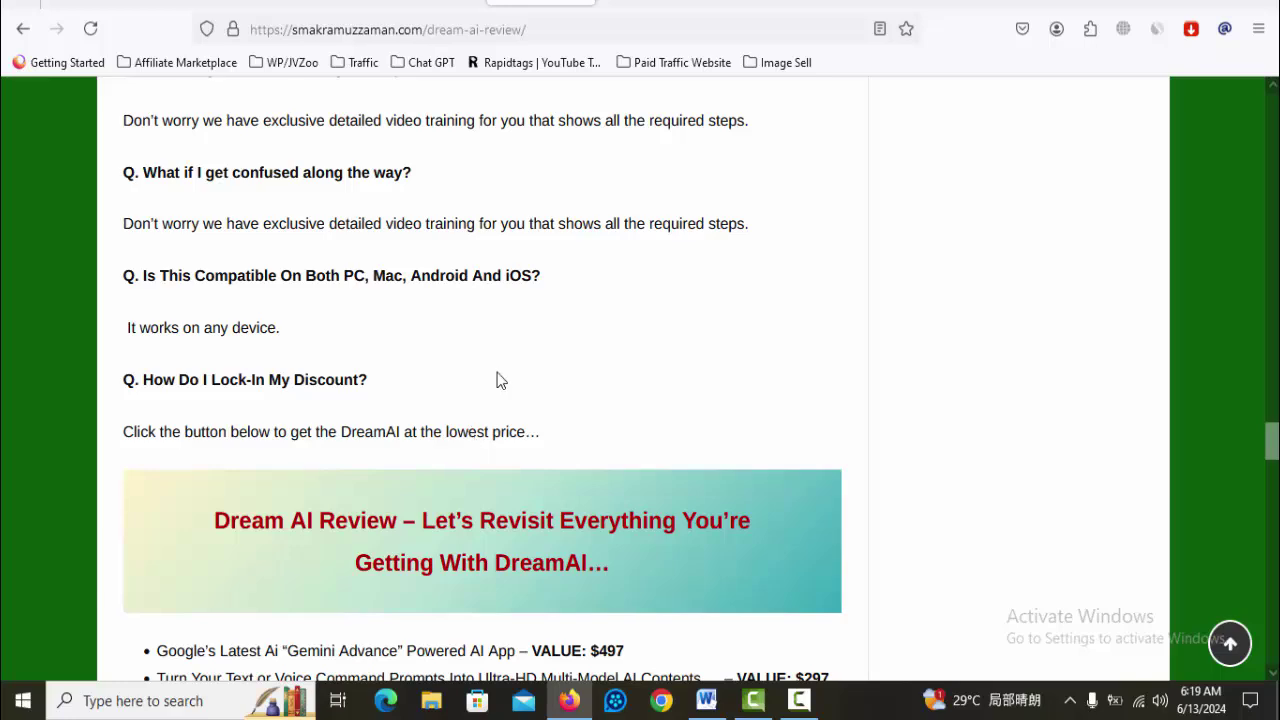
pyautogui.scroll(-3, 500, 380)
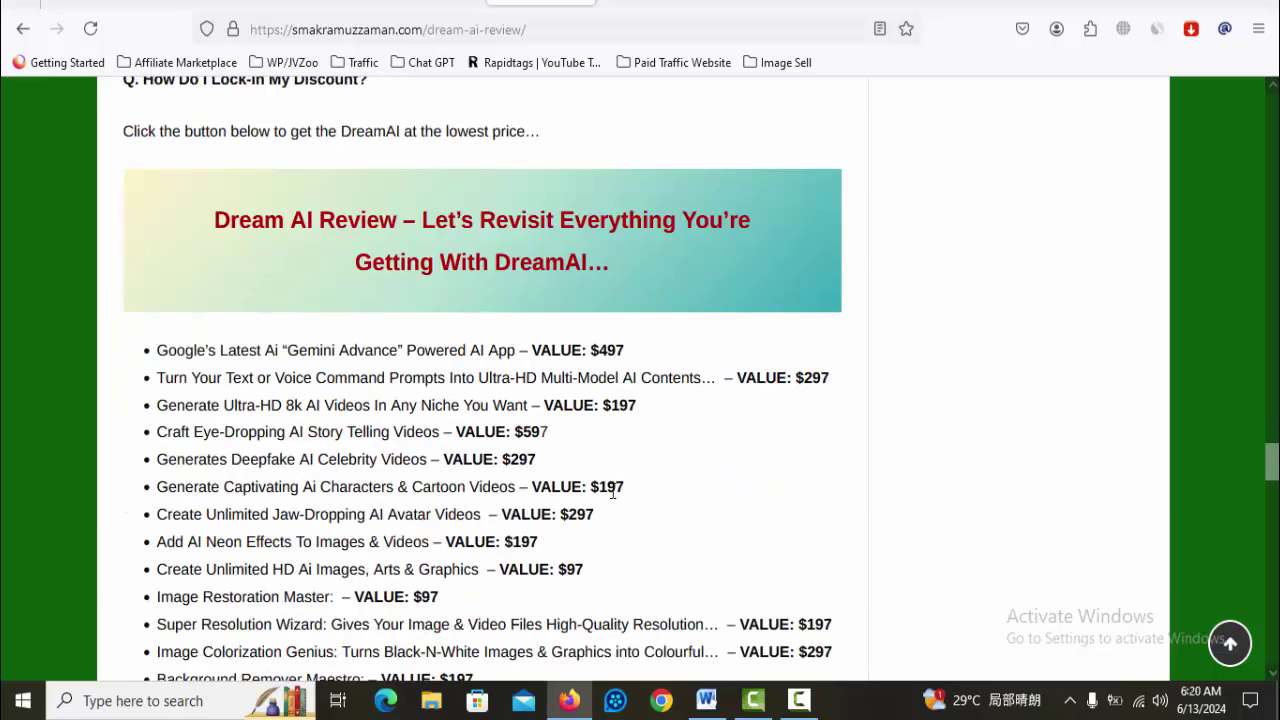
pyautogui.scroll(-9, 620, 495)
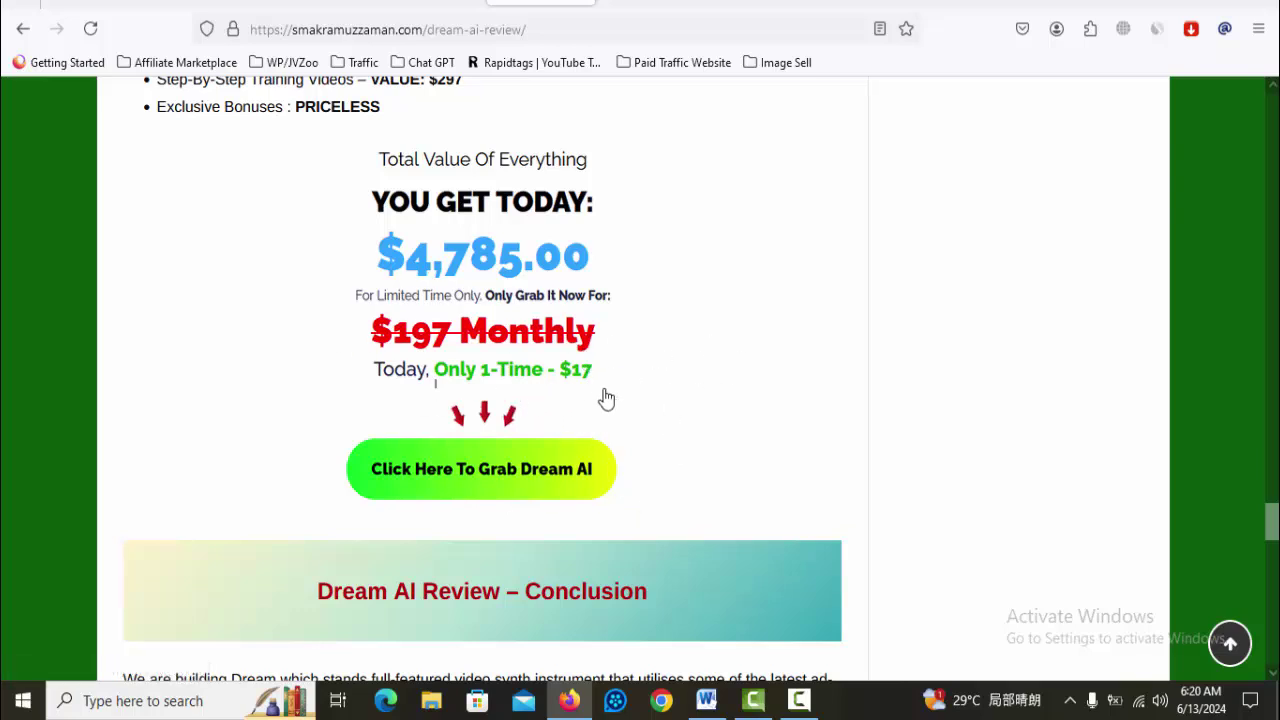
# Examine the review's Conclusion section, highlighting its closing paragraph above the GET ACCESS NOW link.
pyautogui.scroll(-4, 668, 366)
pyautogui.scroll(-3, 647, 228)
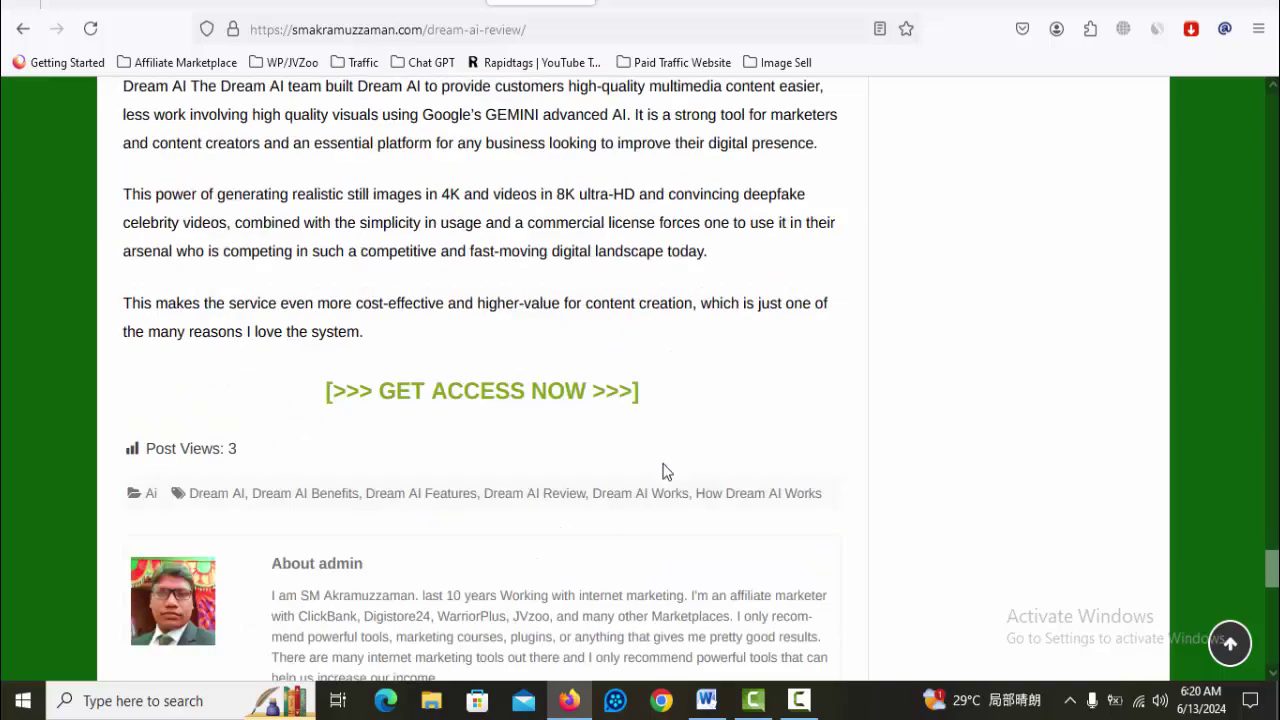
pyautogui.moveTo(418, 354); pyautogui.dragTo(380, 304)
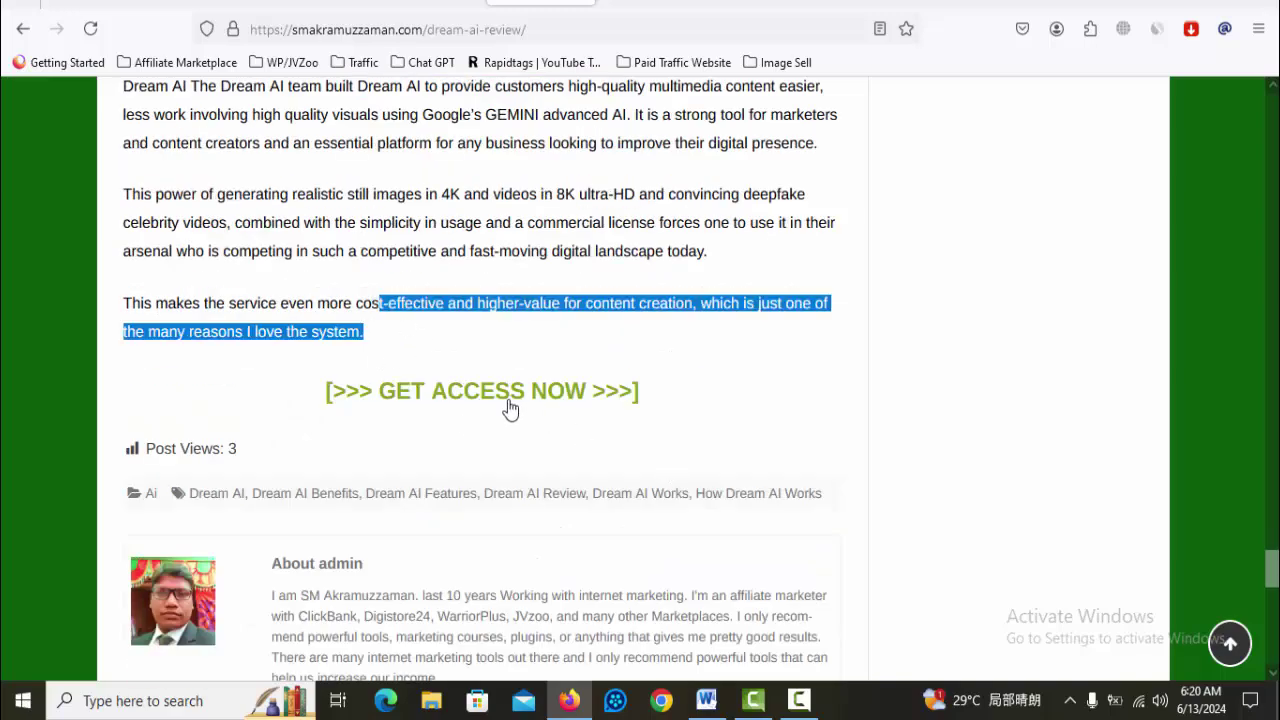
# Look back over the review's earlier sections and recheck the feature list on the Dream AI sales page.
pyautogui.scroll(10, 700, 428)
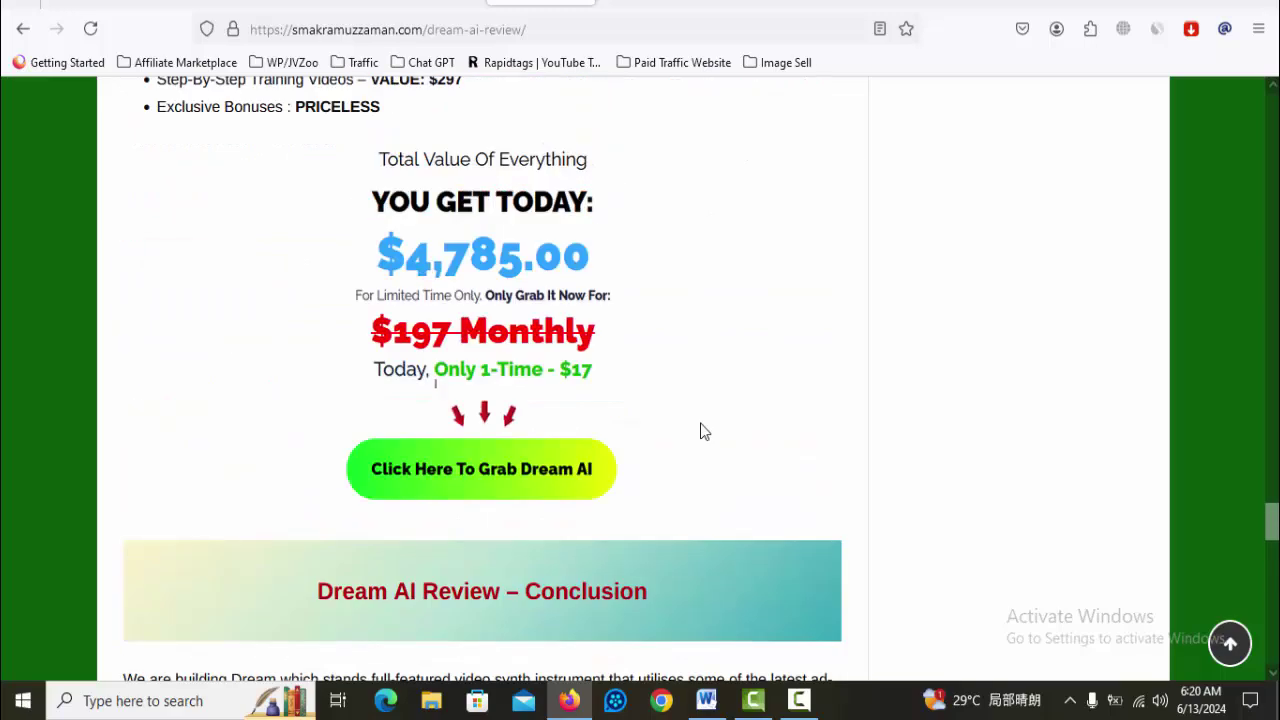
pyautogui.scroll(15, 700, 428)
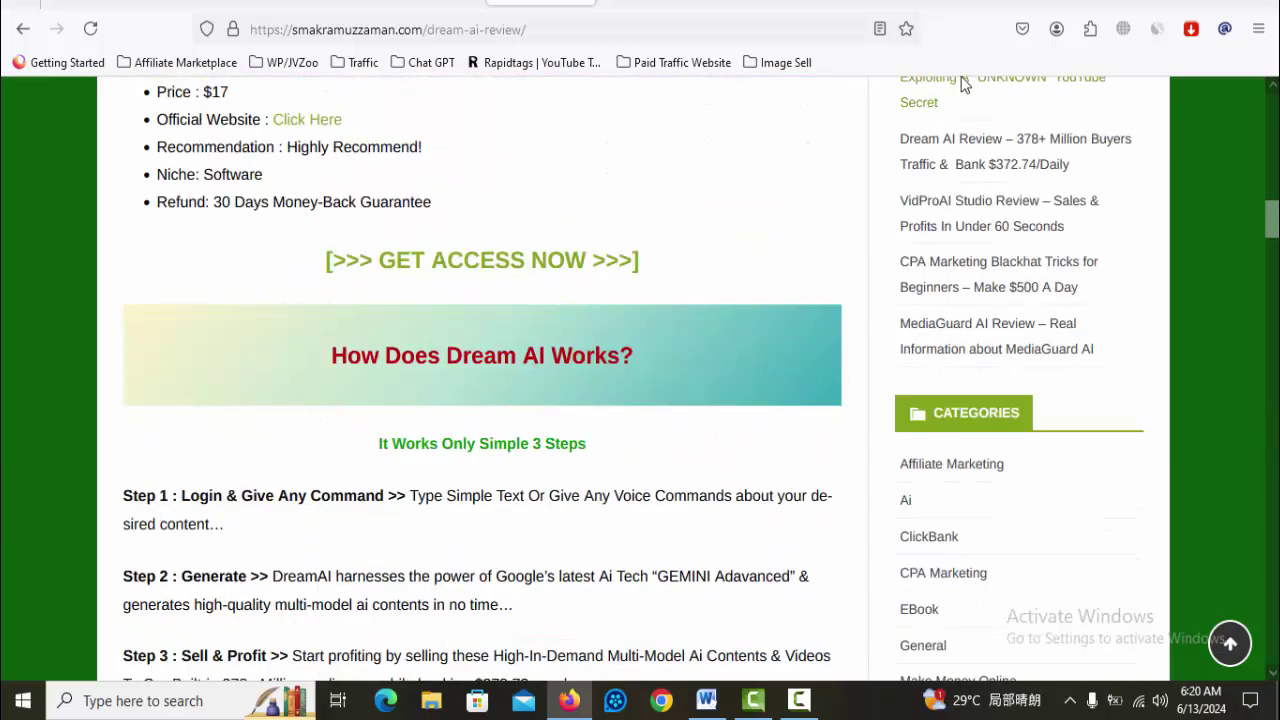
pyautogui.click(984, 3)
pyautogui.scroll(5, 940, 207)
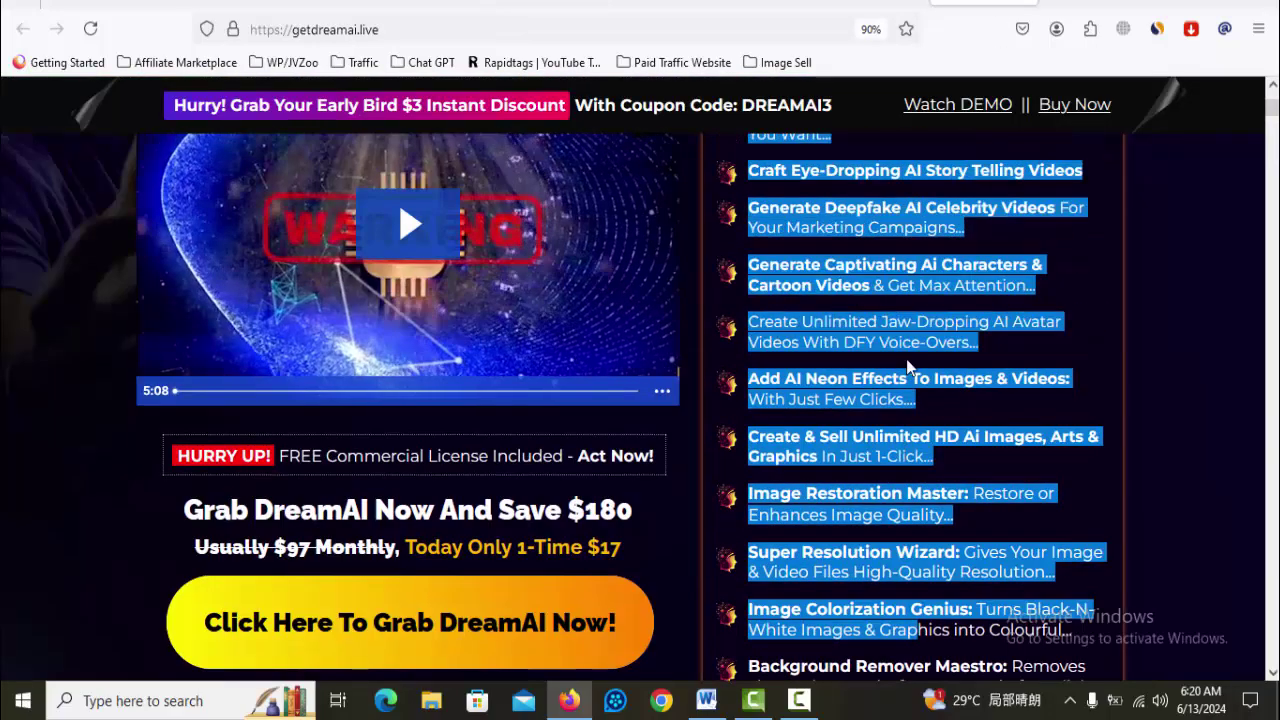
# Return to the review post and examine its title and opening banner.
pyautogui.click(540, 3)
pyautogui.scroll(10, 834, 331)
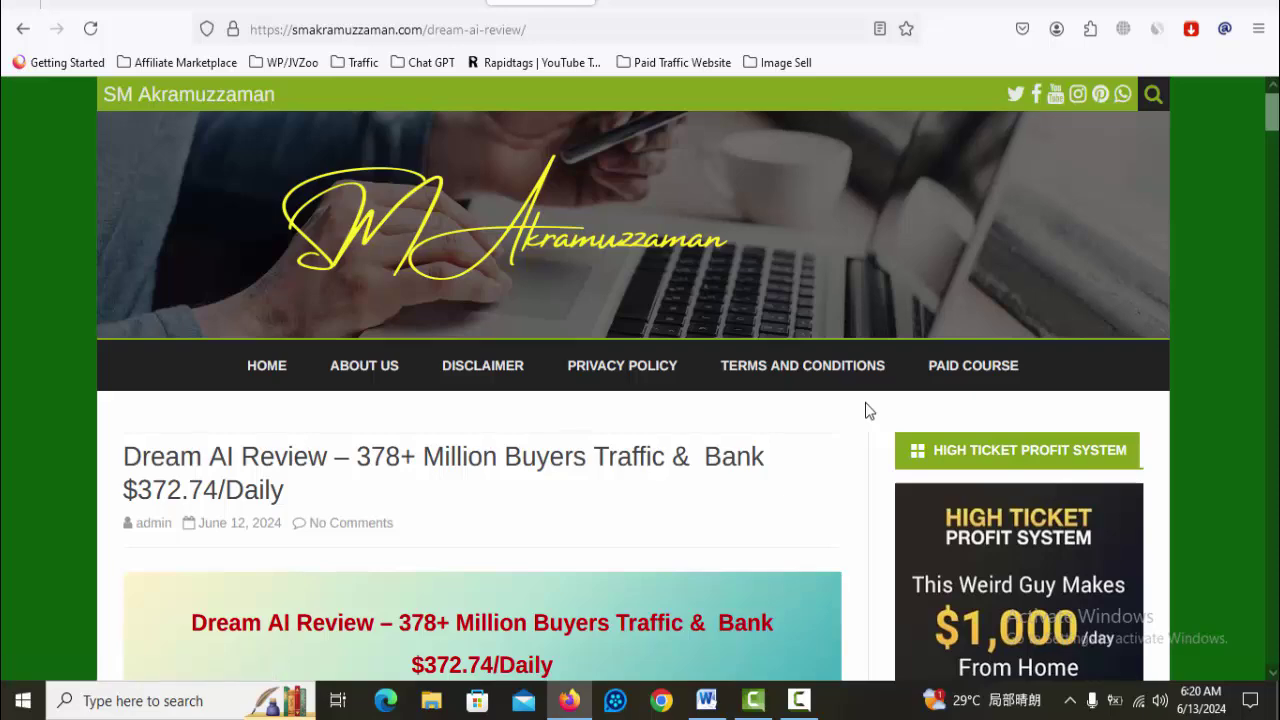
pyautogui.scroll(-4, 865, 412)
pyautogui.scroll(-1, 866, 413)
pyautogui.scroll(5, 866, 413)
pyautogui.scroll(-1, 845, 453)
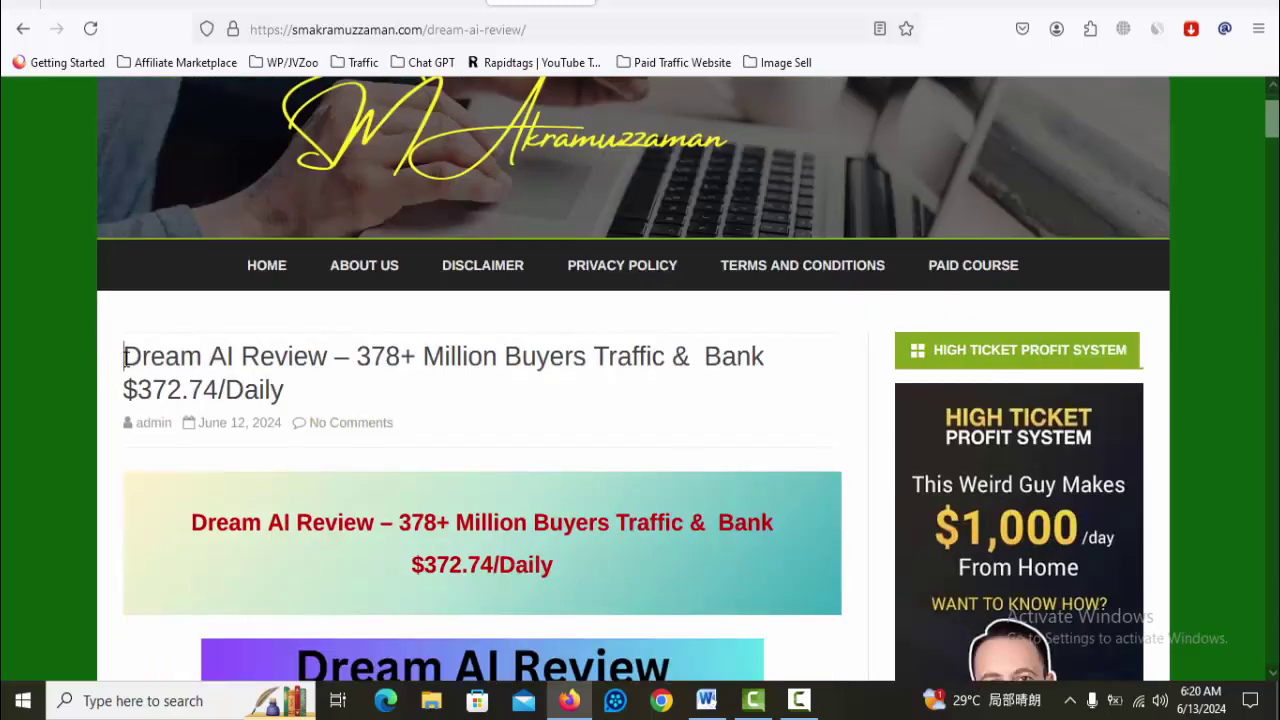
# Search Google for "Dream AI Review" using those words from the post title.
pyautogui.moveTo(124, 357); pyautogui.dragTo(325, 362)
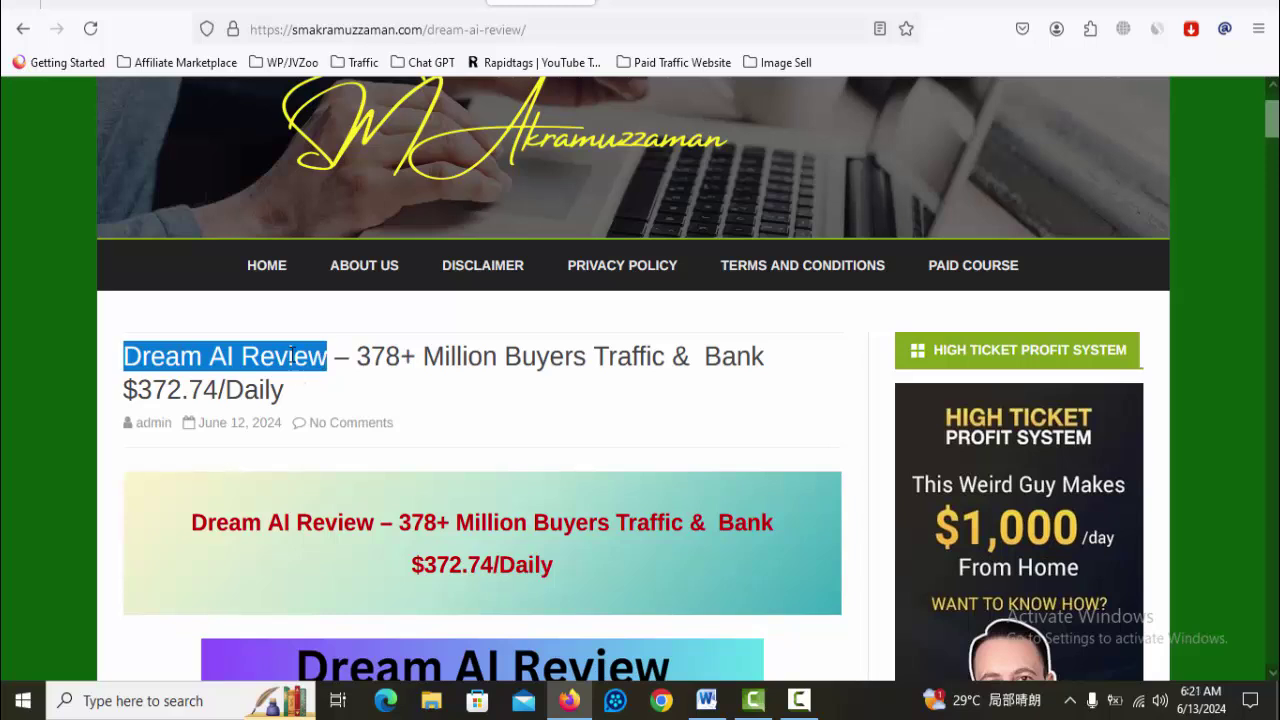
pyautogui.rightClick(292, 356)
pyautogui.click(430, 511)
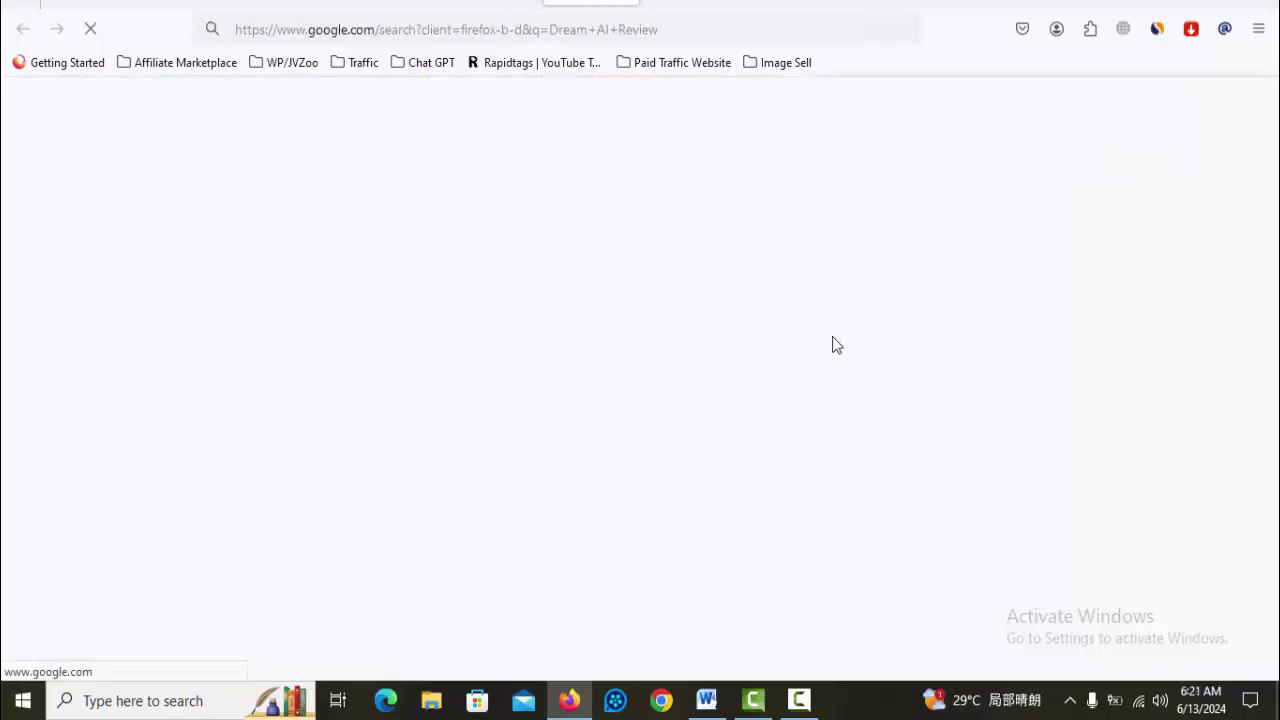
# Look through the Google results for "Dream AI Review" down to the Scoop.it listing.
pyautogui.scroll(-4, 942, 300)
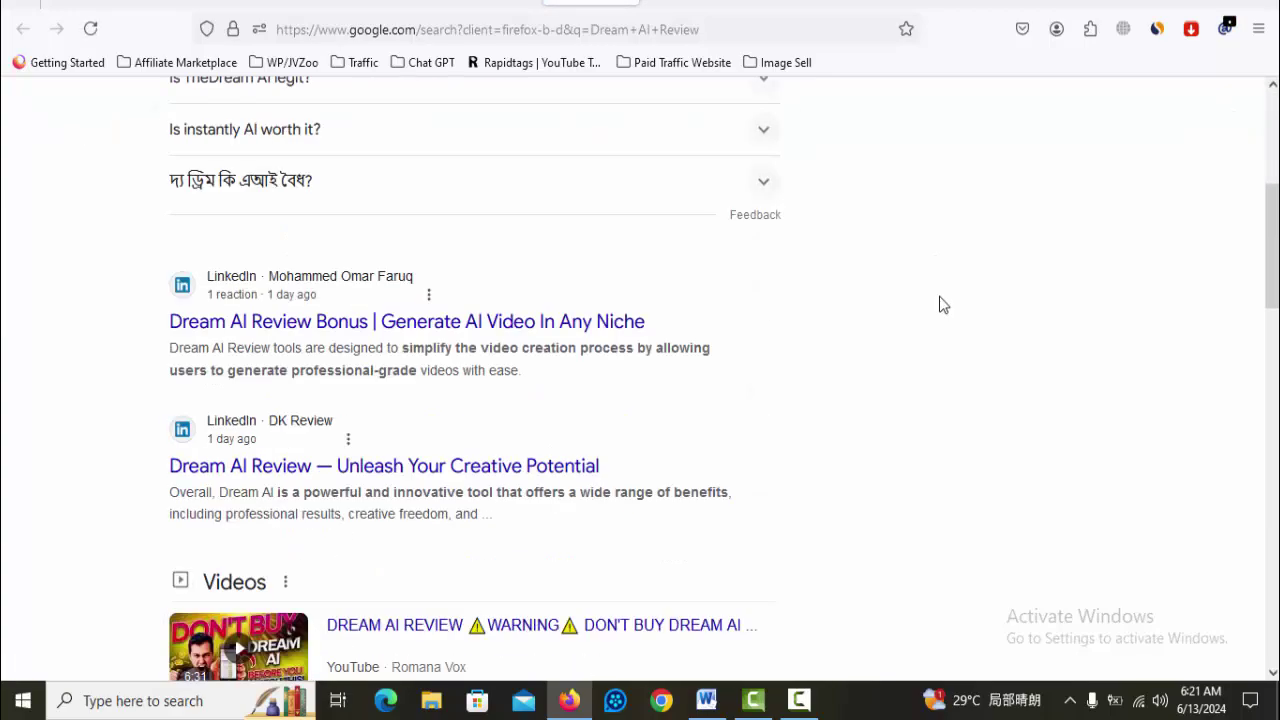
pyautogui.scroll(-9, 939, 297)
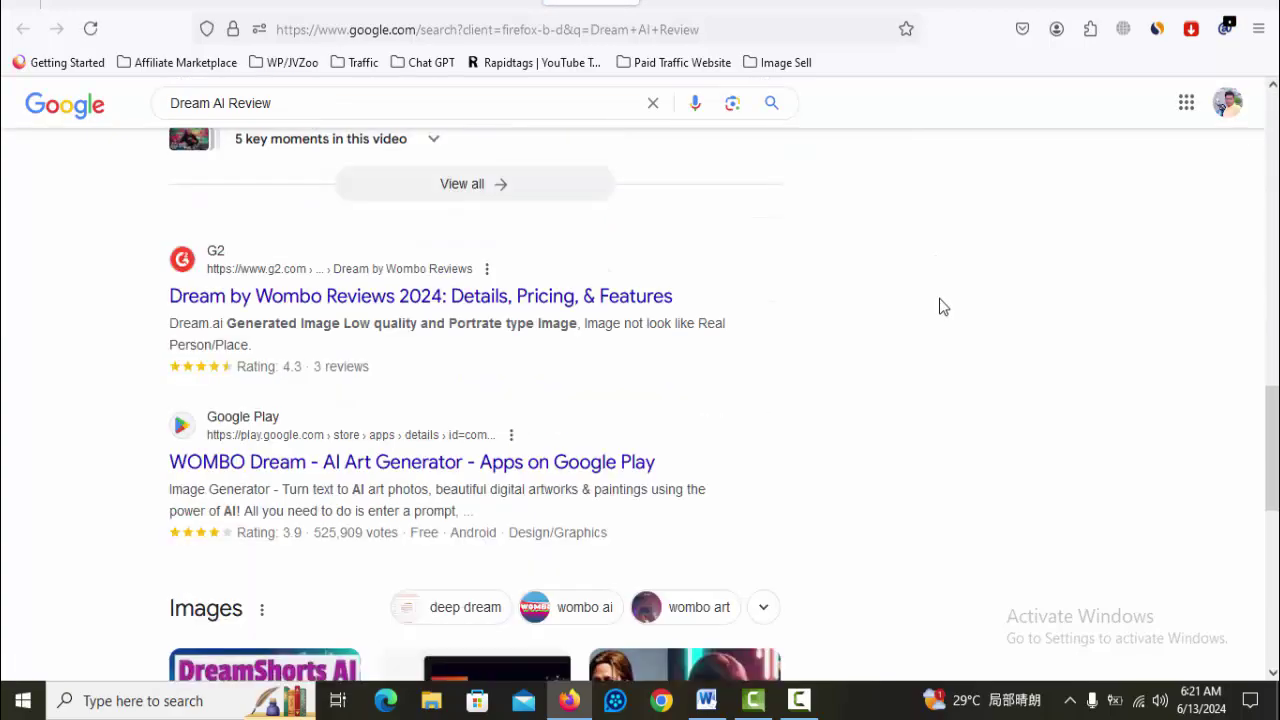
pyautogui.scroll(-9, 939, 300)
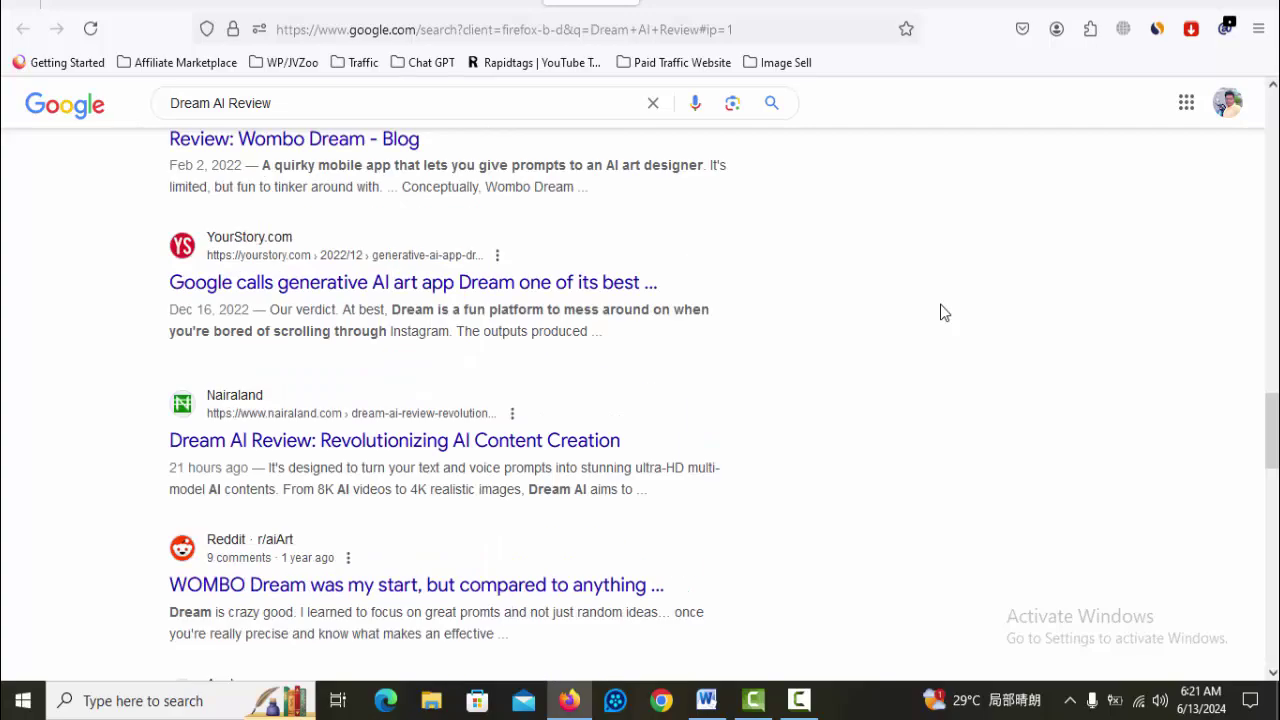
pyautogui.scroll(-8, 940, 311)
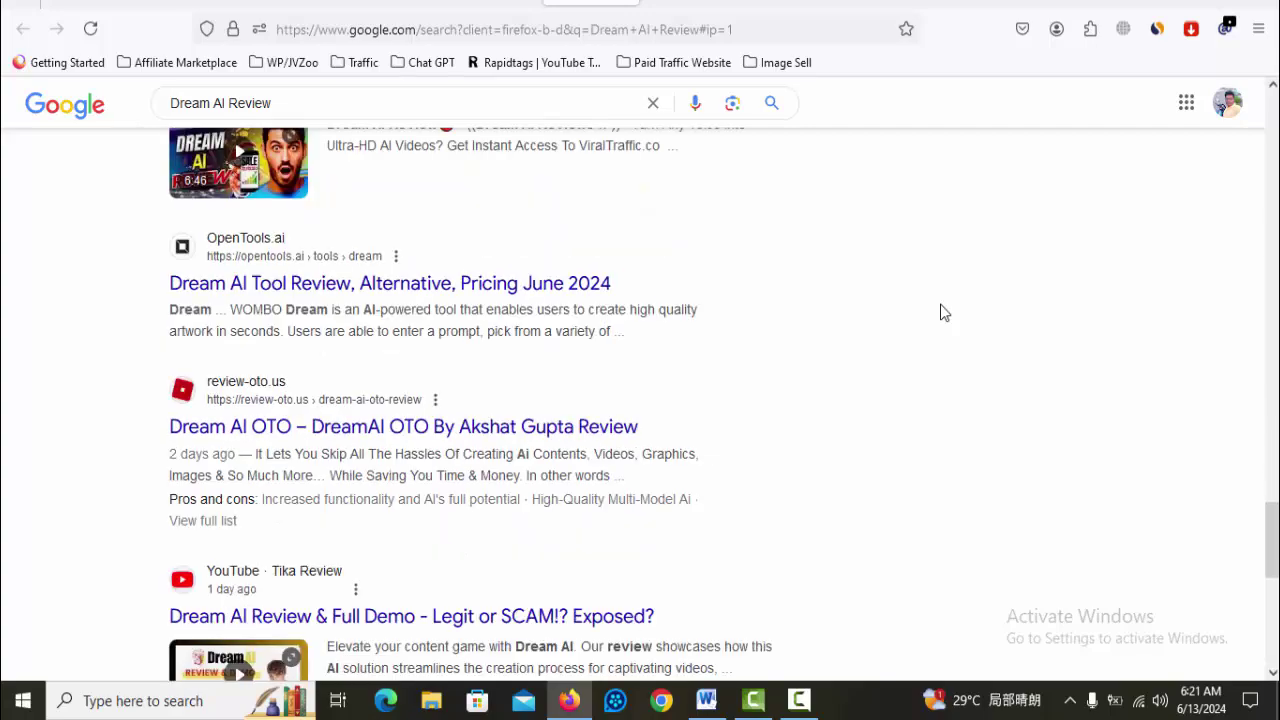
pyautogui.scroll(-8, 940, 311)
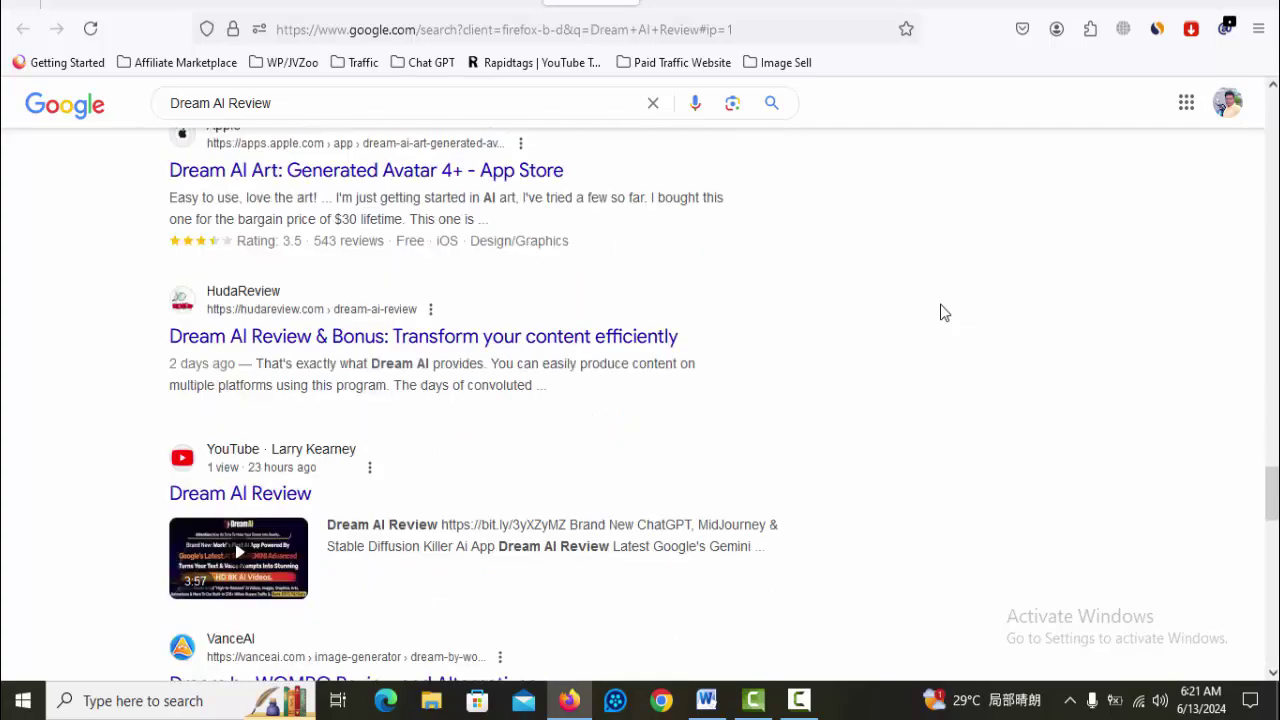
pyautogui.scroll(-6, 940, 311)
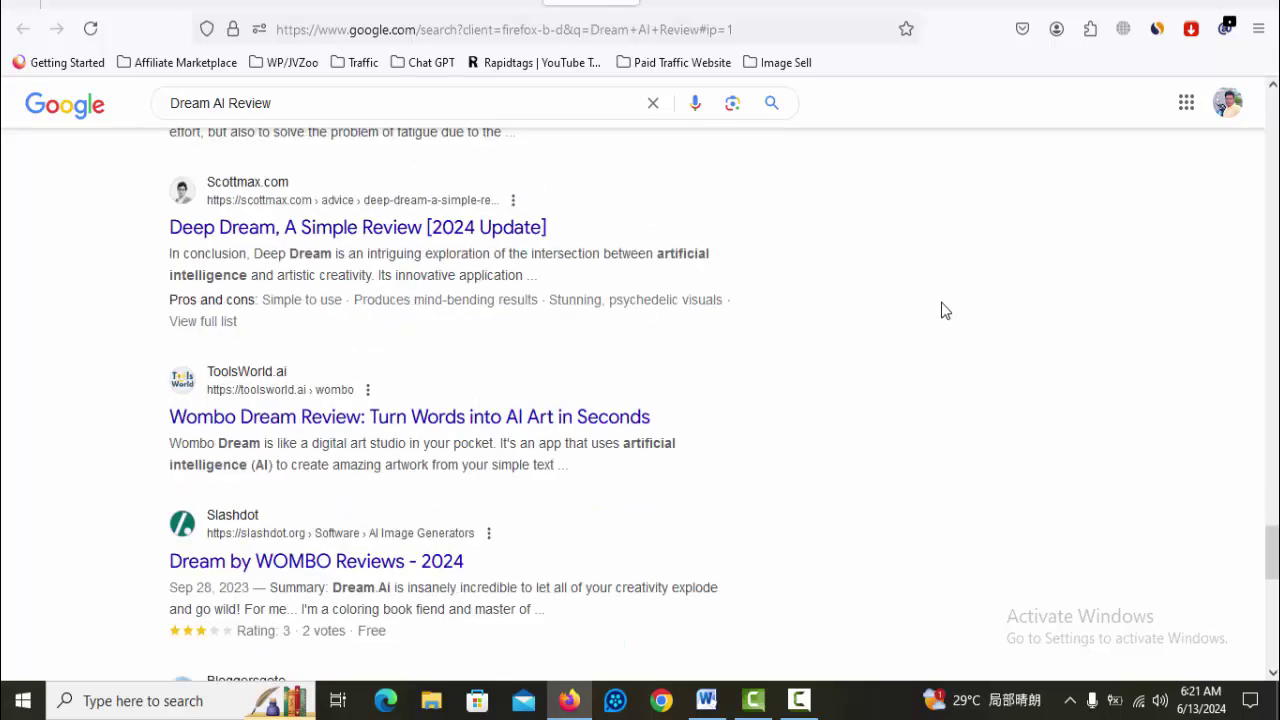
pyautogui.scroll(-10, 941, 311)
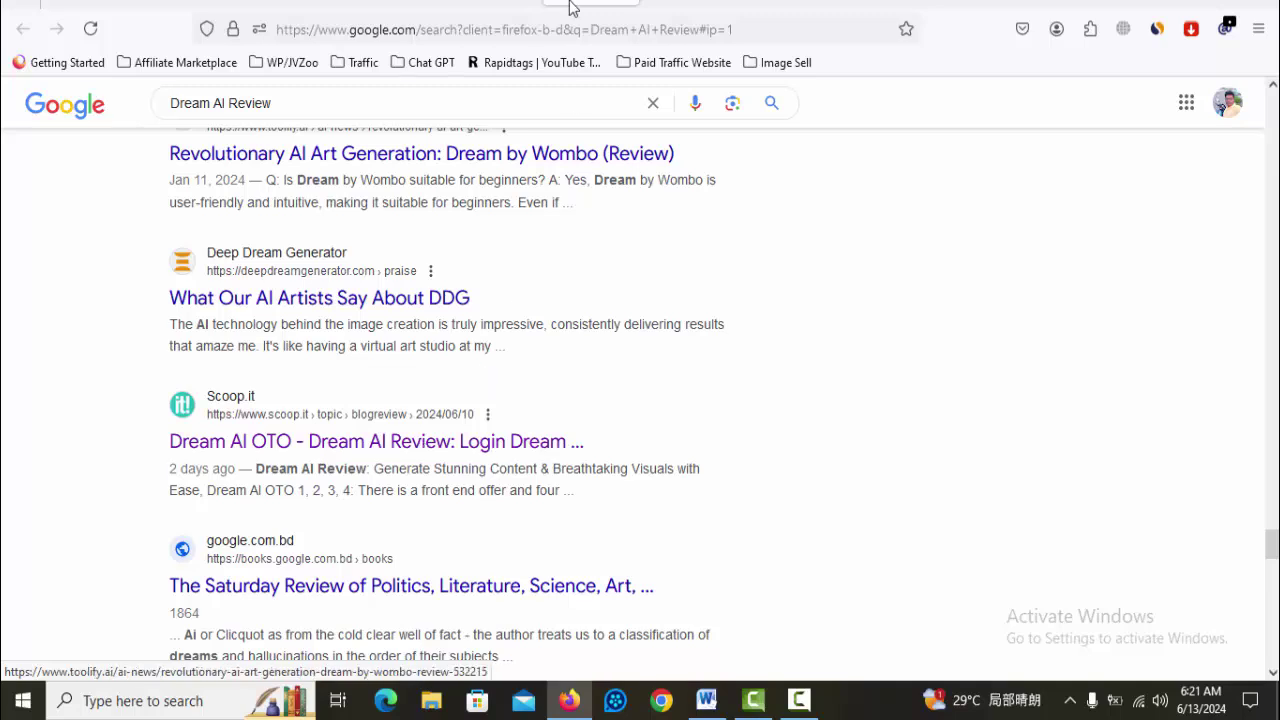
# Switch to the Scoop.it site, dismiss the traffic statistics and sign up with Facebook, entering the account password.
pyautogui.click(682, 4)
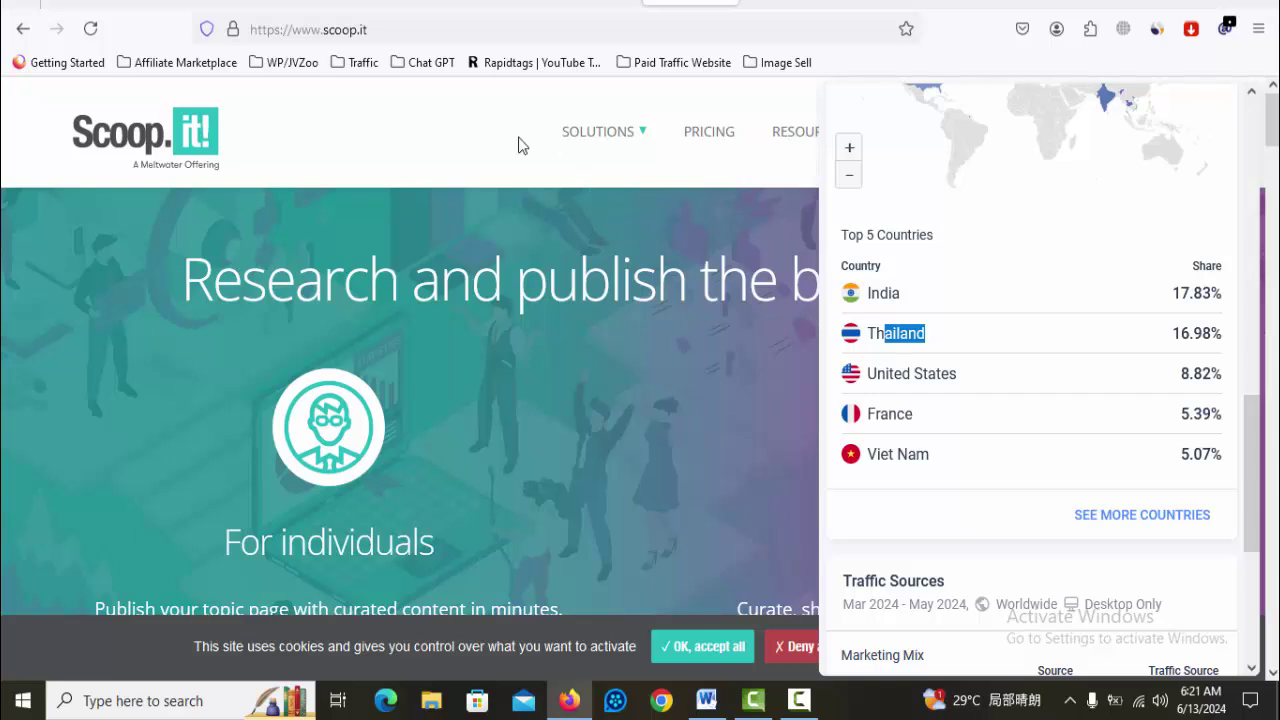
pyautogui.click(607, 201)
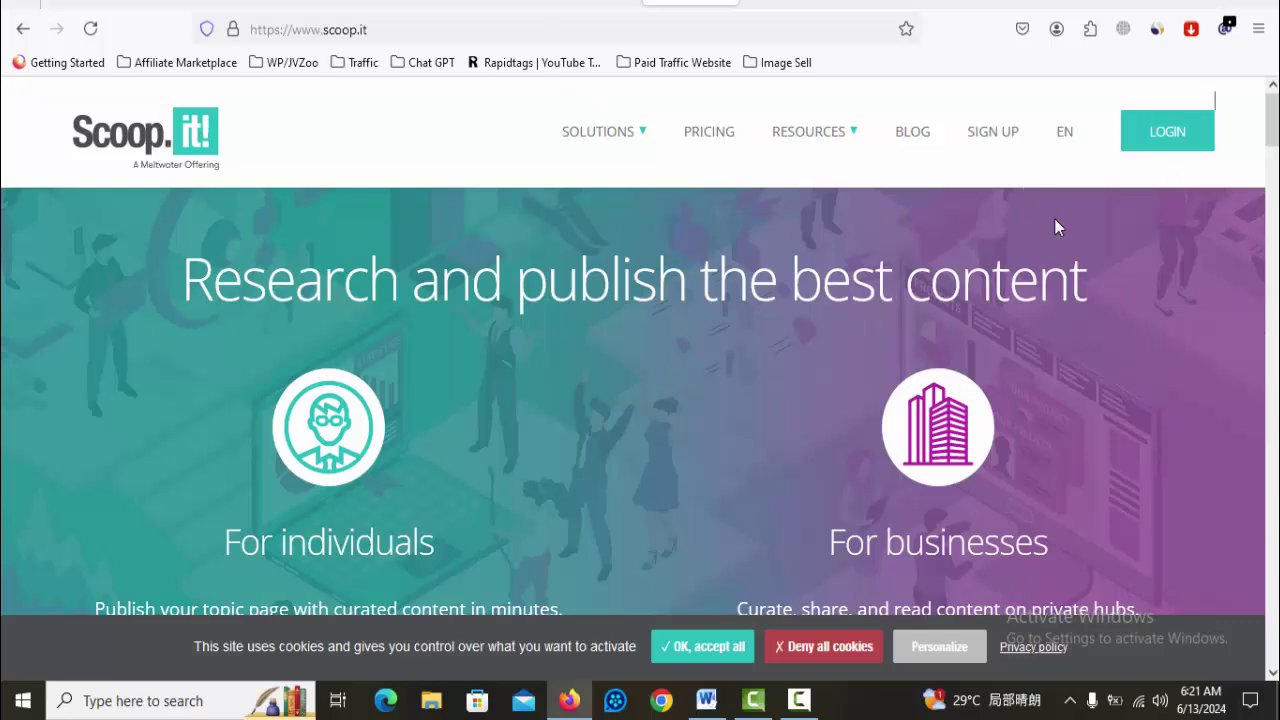
pyautogui.click(1002, 138)
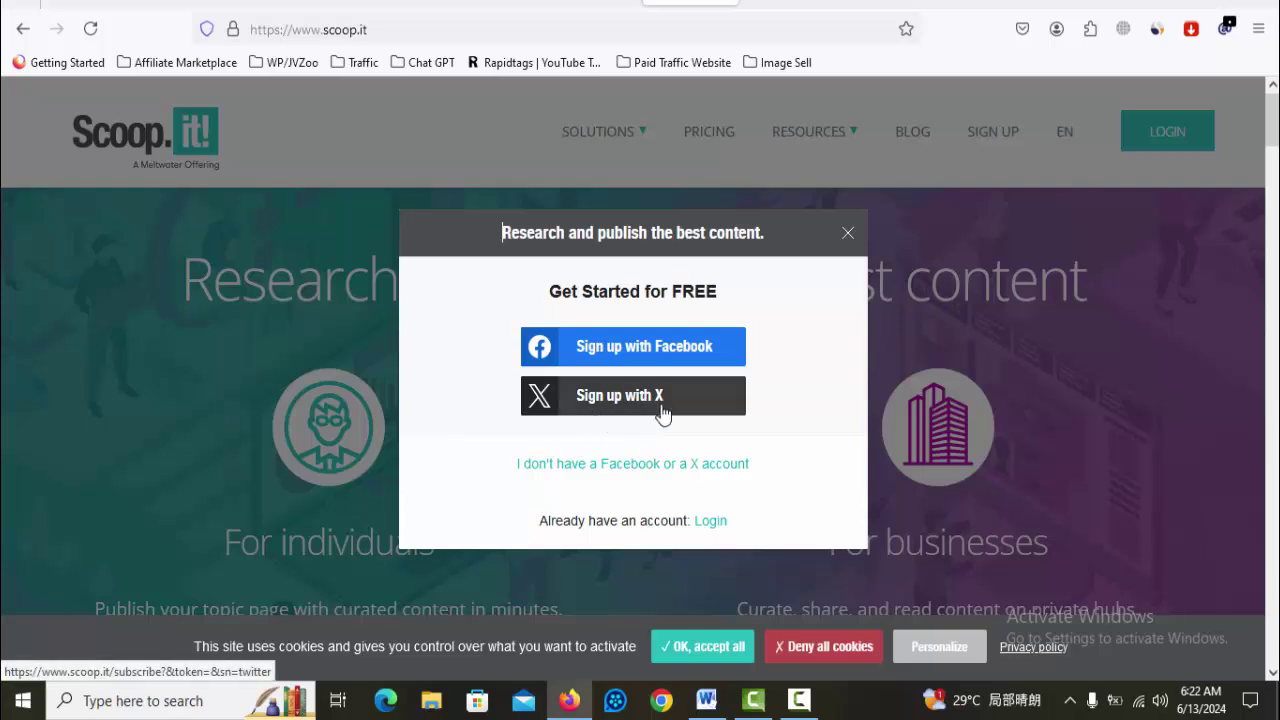
pyautogui.click(660, 357)
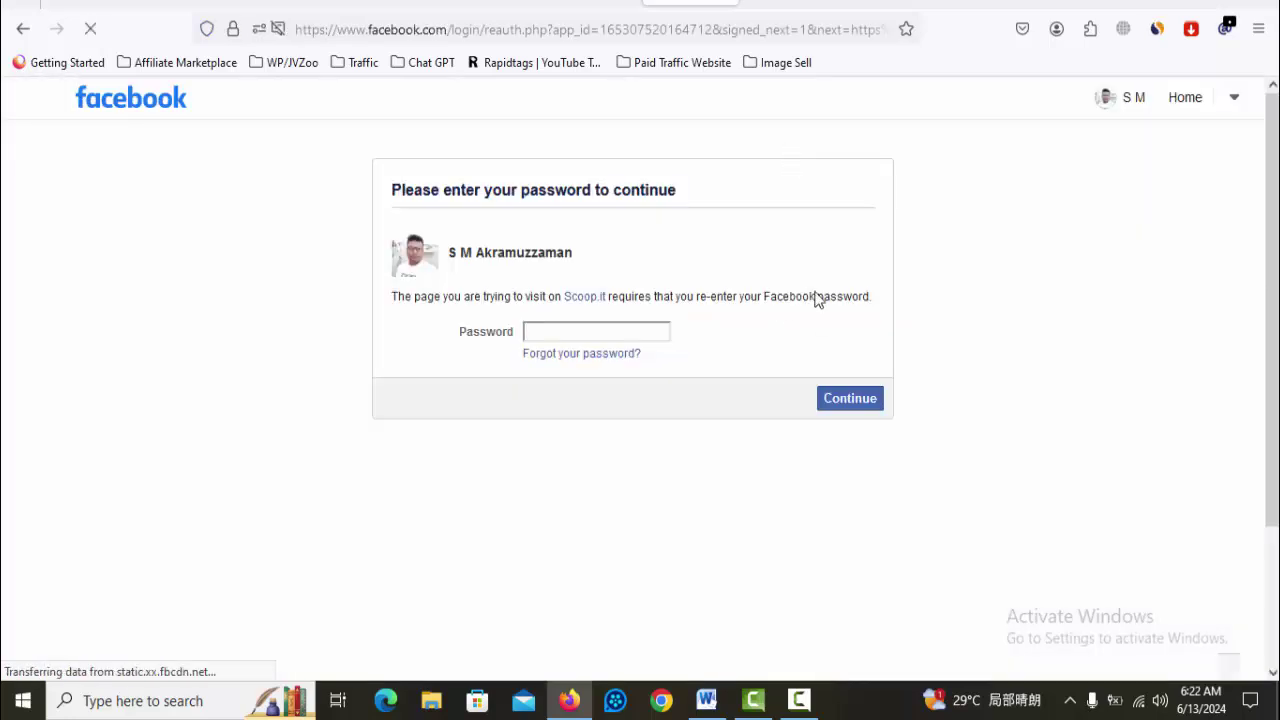
pyautogui.click(632, 330)
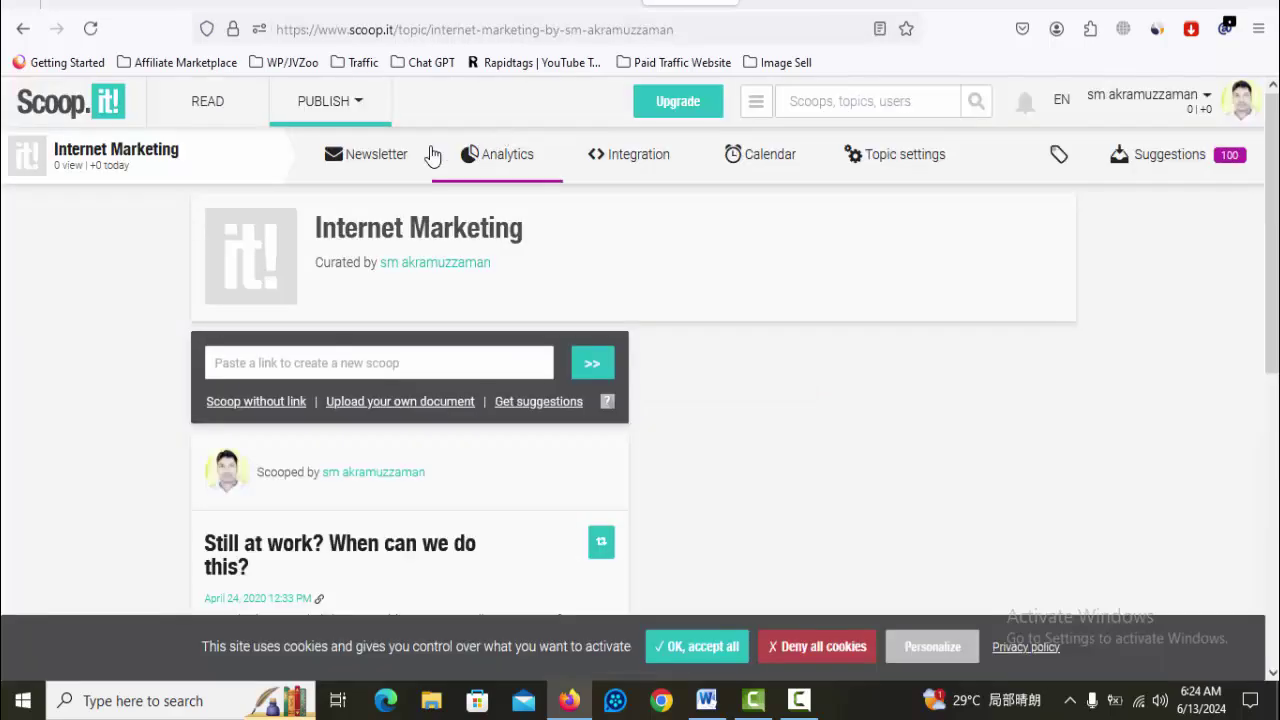
# Create a new scoop in the Internet Marketing topic from the Dream AI review post's URL.
pyautogui.click(362, 106)
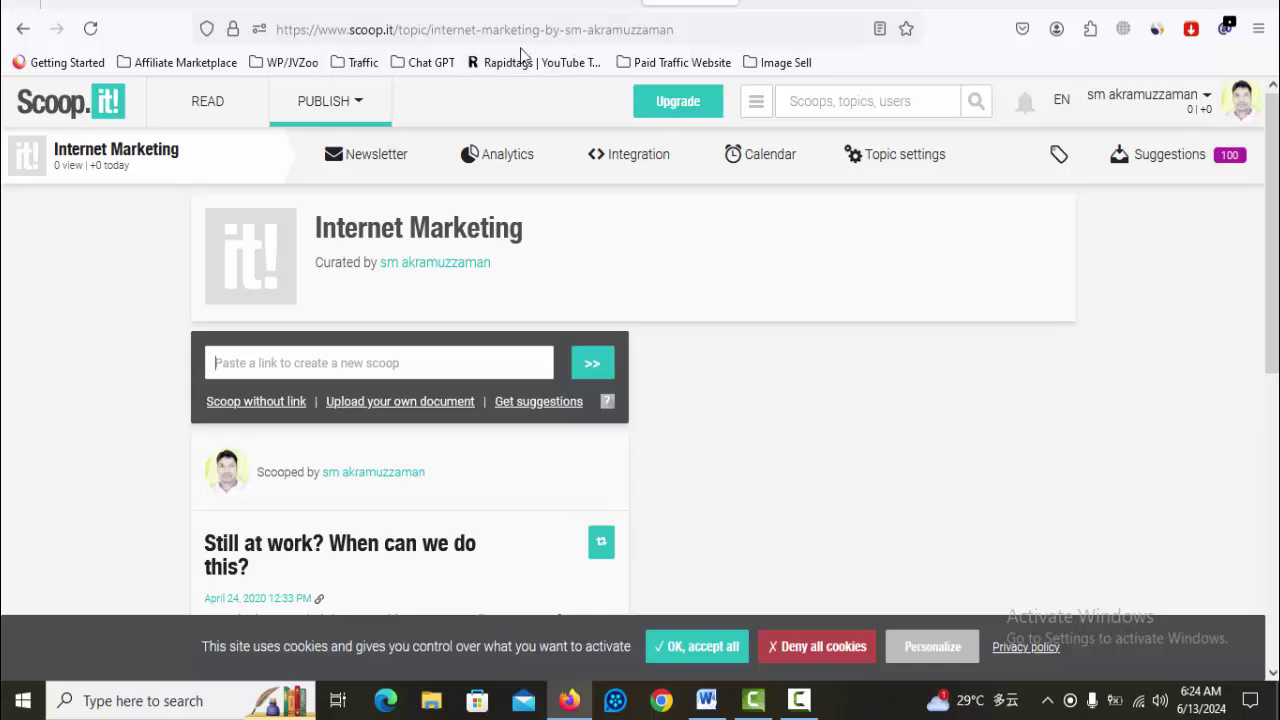
pyautogui.click(500, 5)
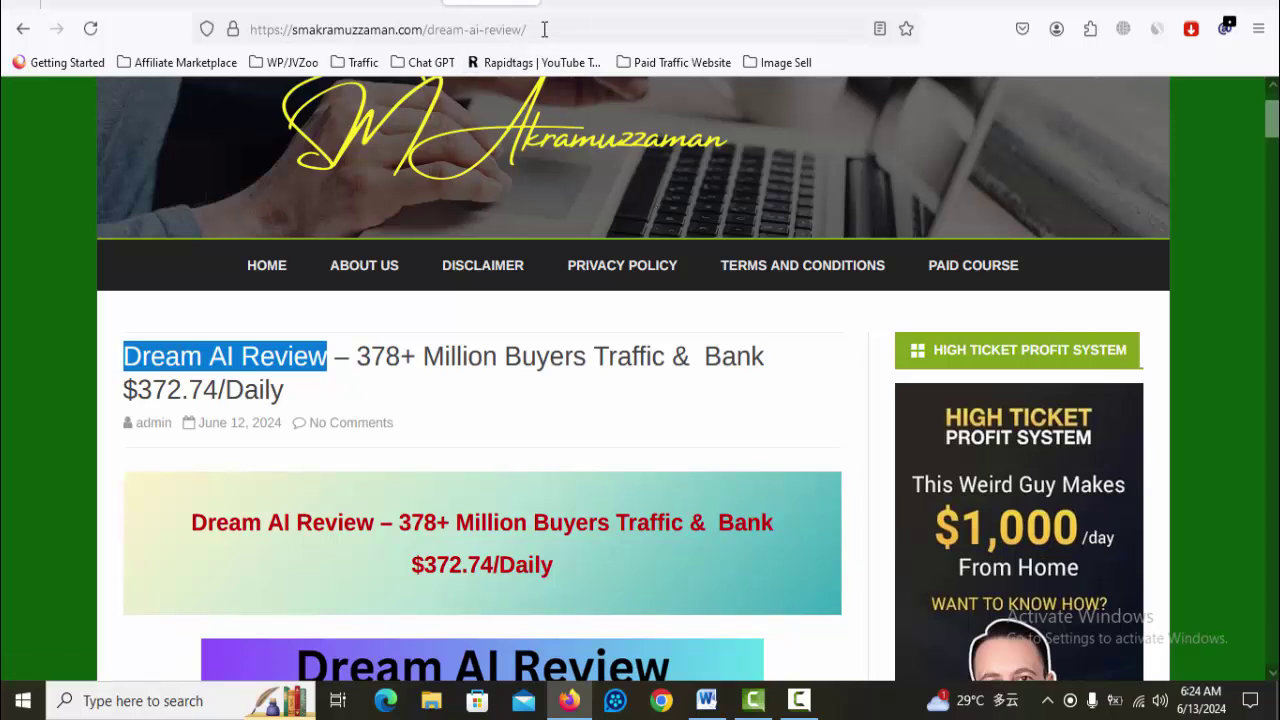
pyautogui.click(492, 30)
pyautogui.rightClick(492, 31)
pyautogui.click(535, 146)
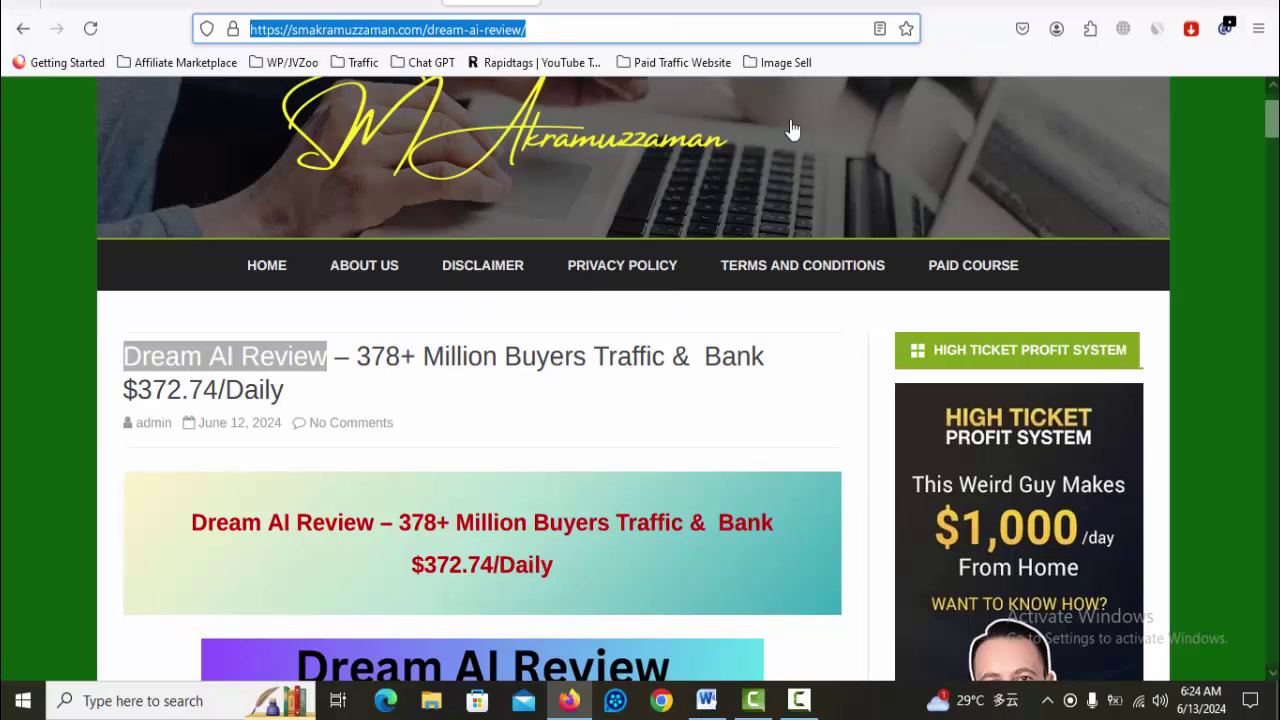
pyautogui.click(670, 4)
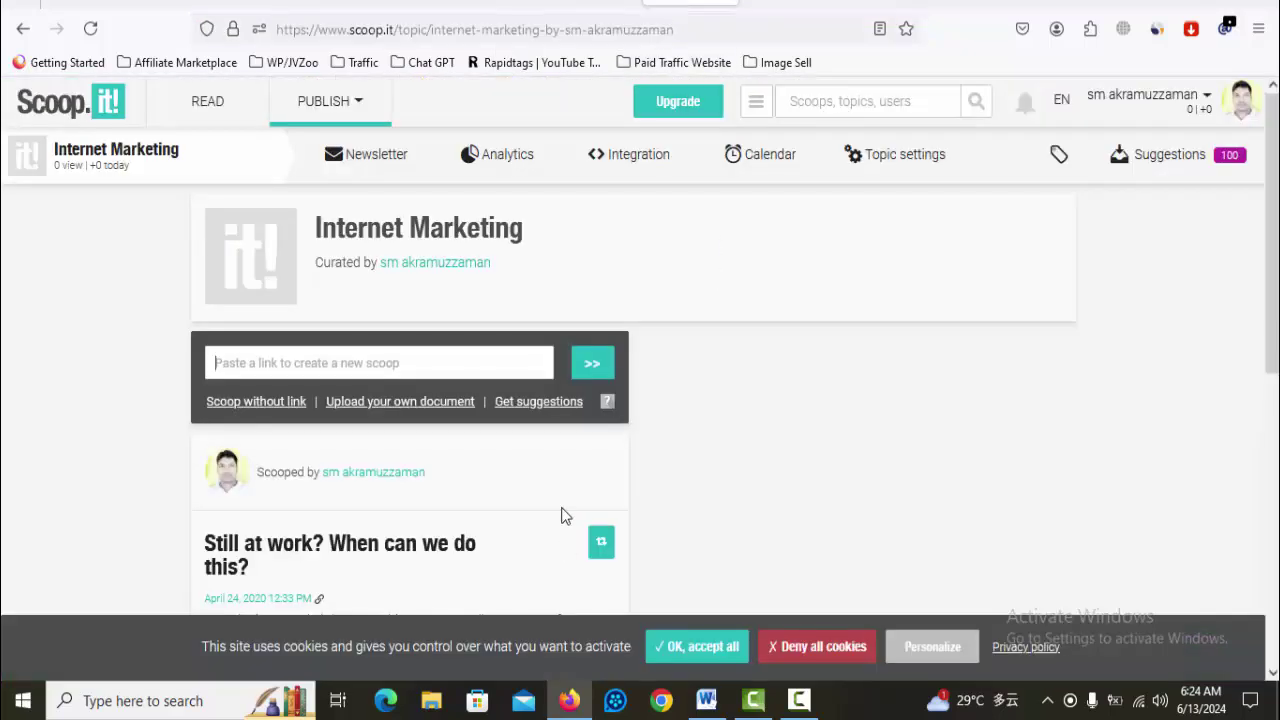
pyautogui.click(484, 362)
pyautogui.hotkey('ctrl', 'v')
pyautogui.click(605, 368)
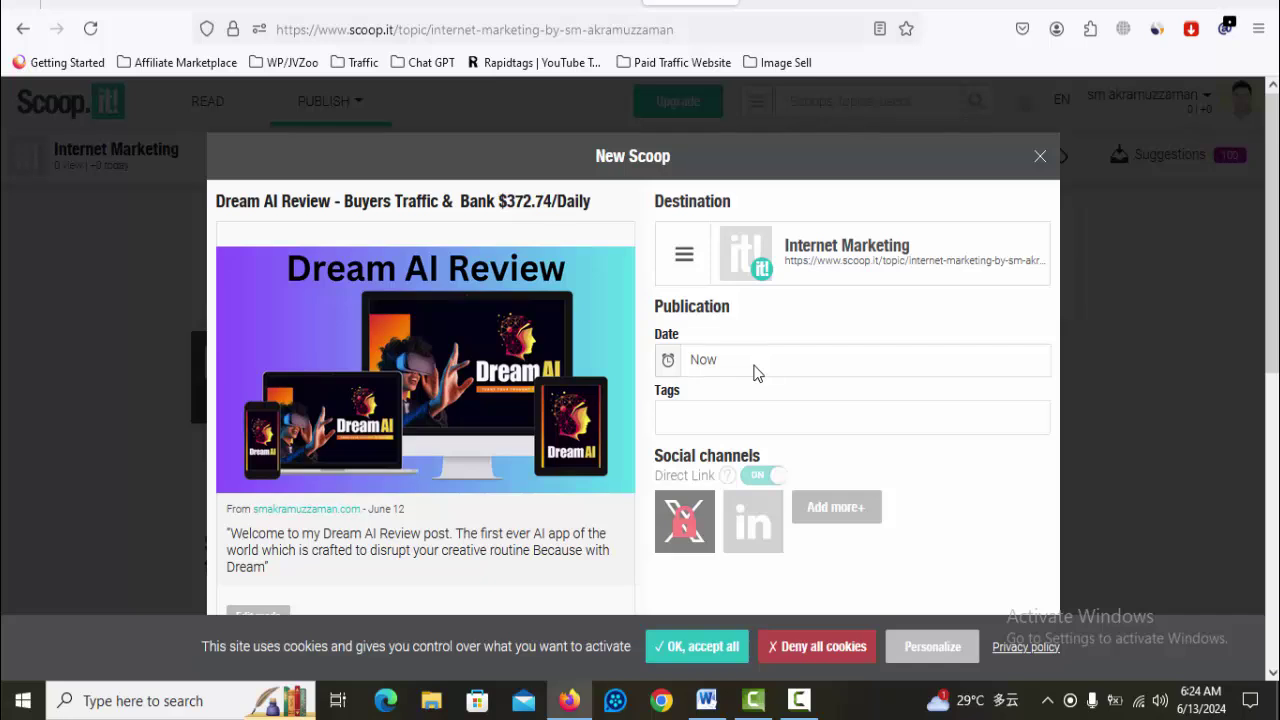
# Add the tags "Dream AI Review" and "Dream AI" to the new scoop.
pyautogui.click(716, 427)
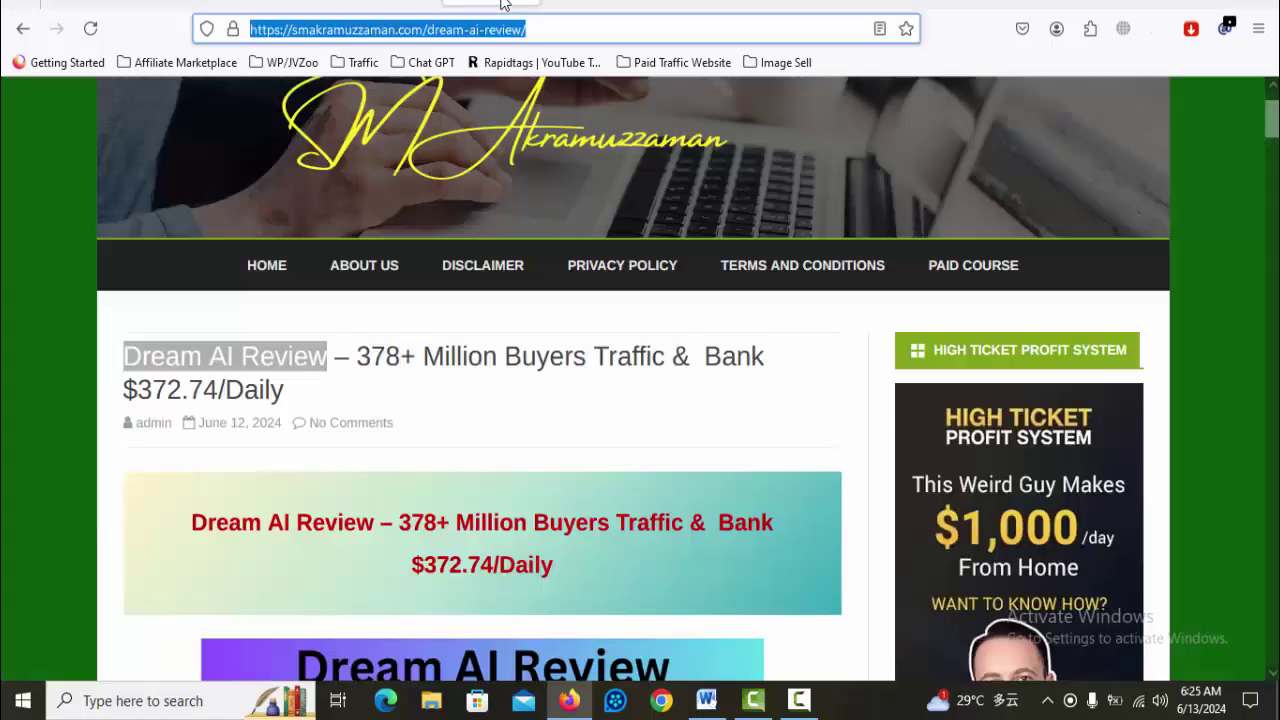
pyautogui.click(492, 6)
pyautogui.click(700, 6)
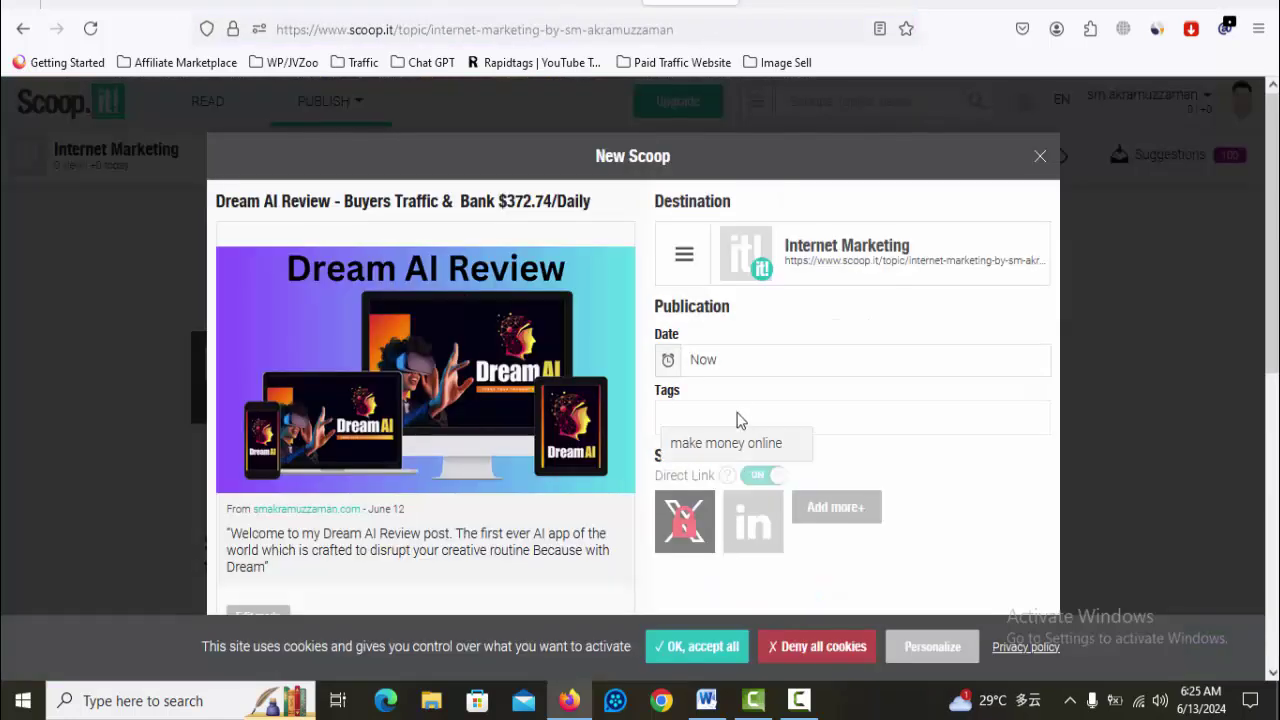
pyautogui.hotkey('ctrl', 'v')
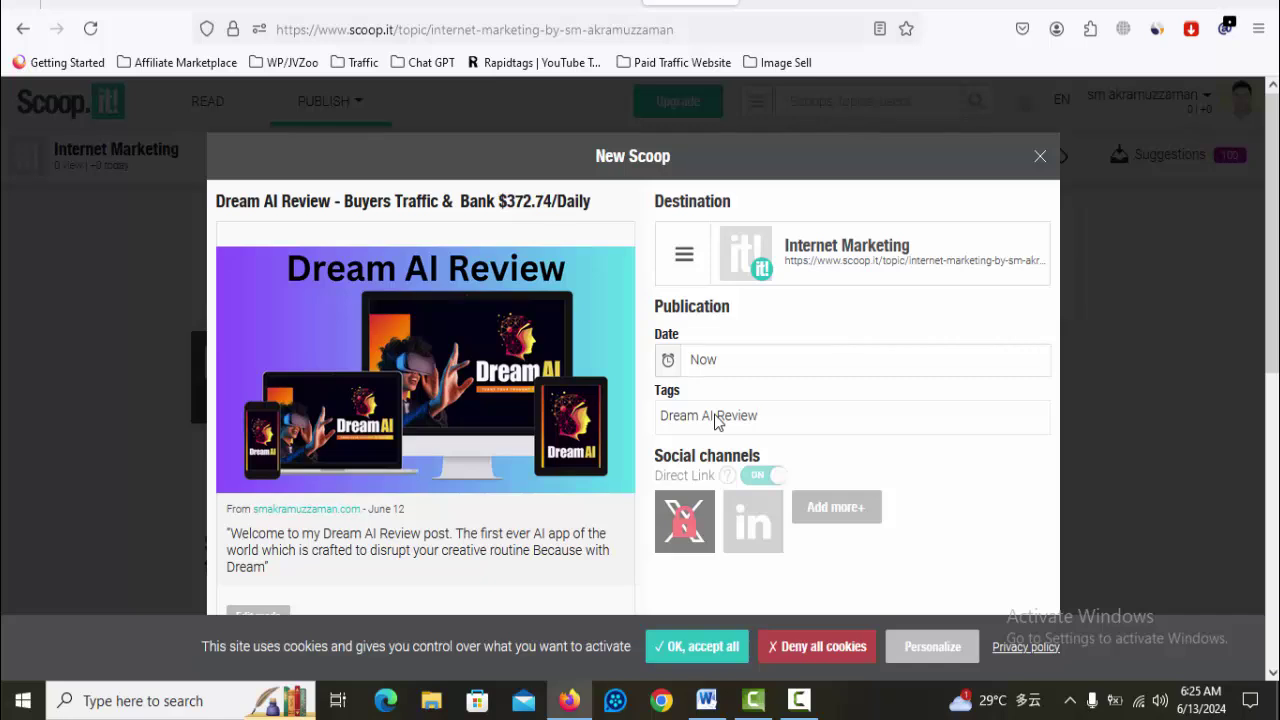
pyautogui.press('Return')
pyautogui.hotkey('ctrl', 'v')
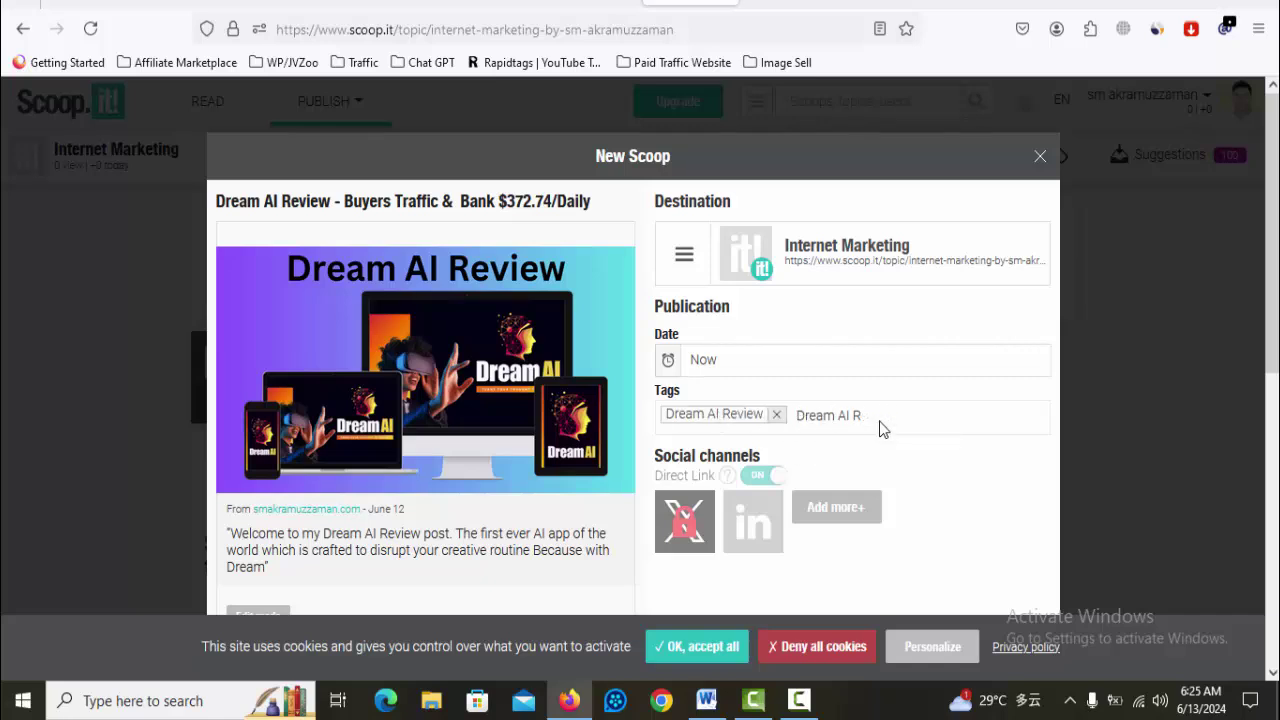
pyautogui.press('Return')
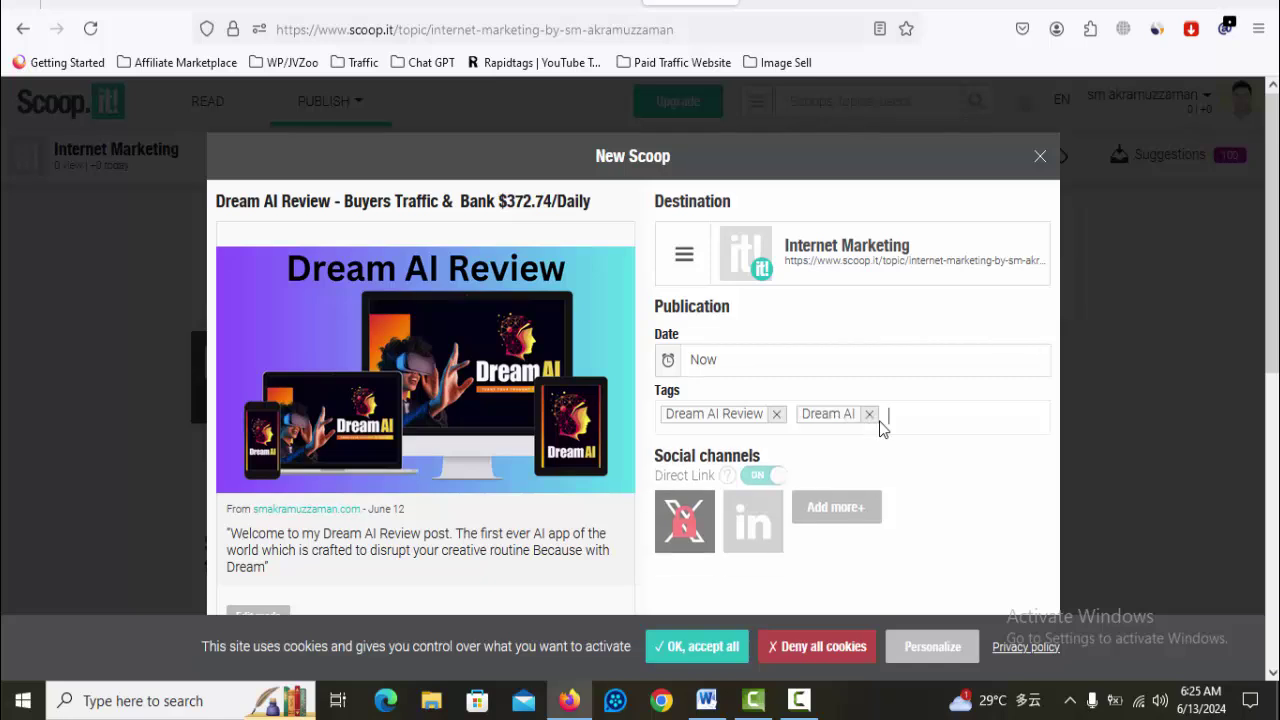
# Add the tag "Dream AI Software" to the new scoop.
pyautogui.hotkey('ctrl', 'v')
pyautogui.press('BackSpace')
pyautogui.press('BackSpace')
pyautogui.press('BackSpace')
pyautogui.press('BackSpace')
pyautogui.press('BackSpace')
pyautogui.press('BackSpace')
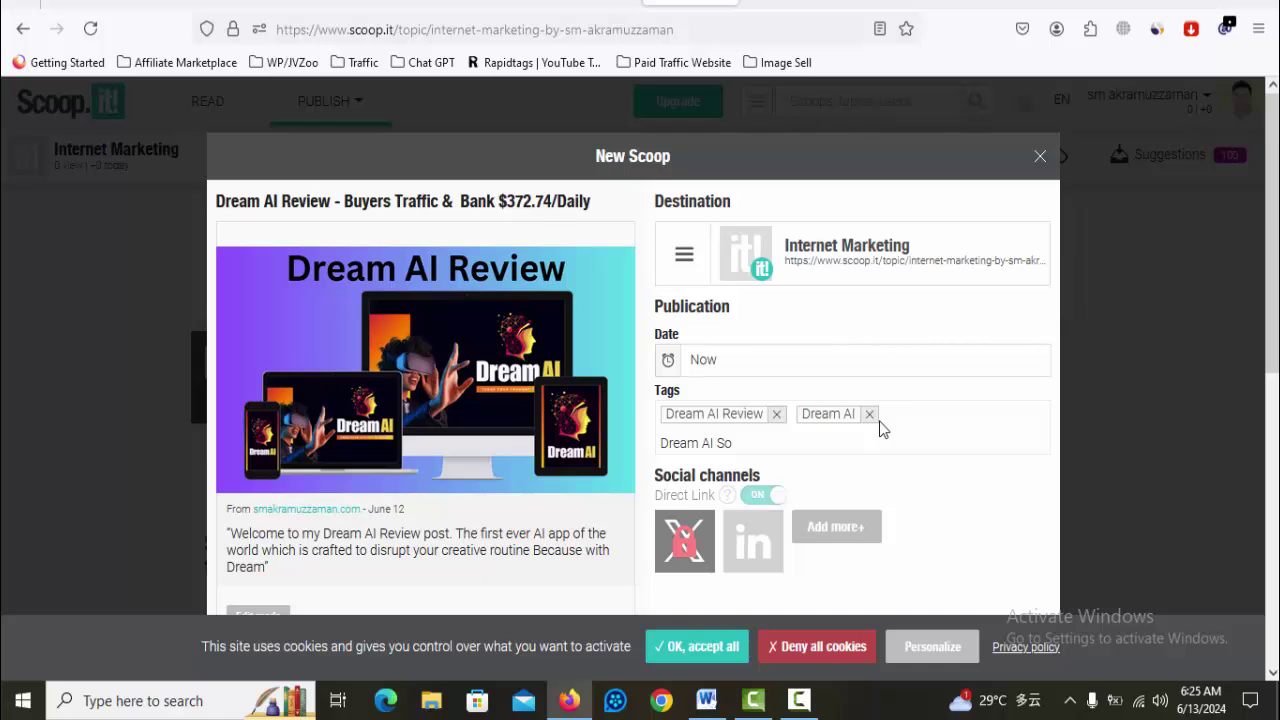
pyautogui.write('Software')
pyautogui.press('Return')
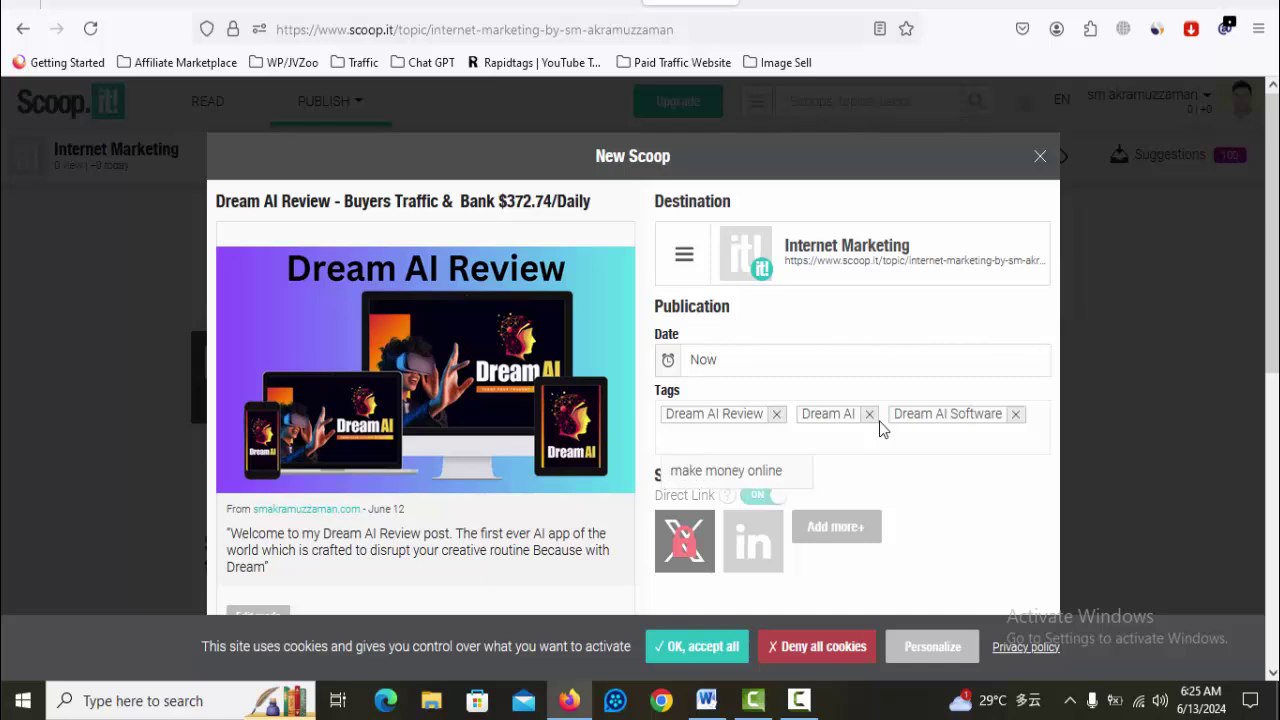
# Add the tags "Dream AI Works" and "How Dream AI Works" to the new scoop.
pyautogui.hotkey('ctrl', 'v')
pyautogui.press('BackSpace')
pyautogui.press('BackSpace')
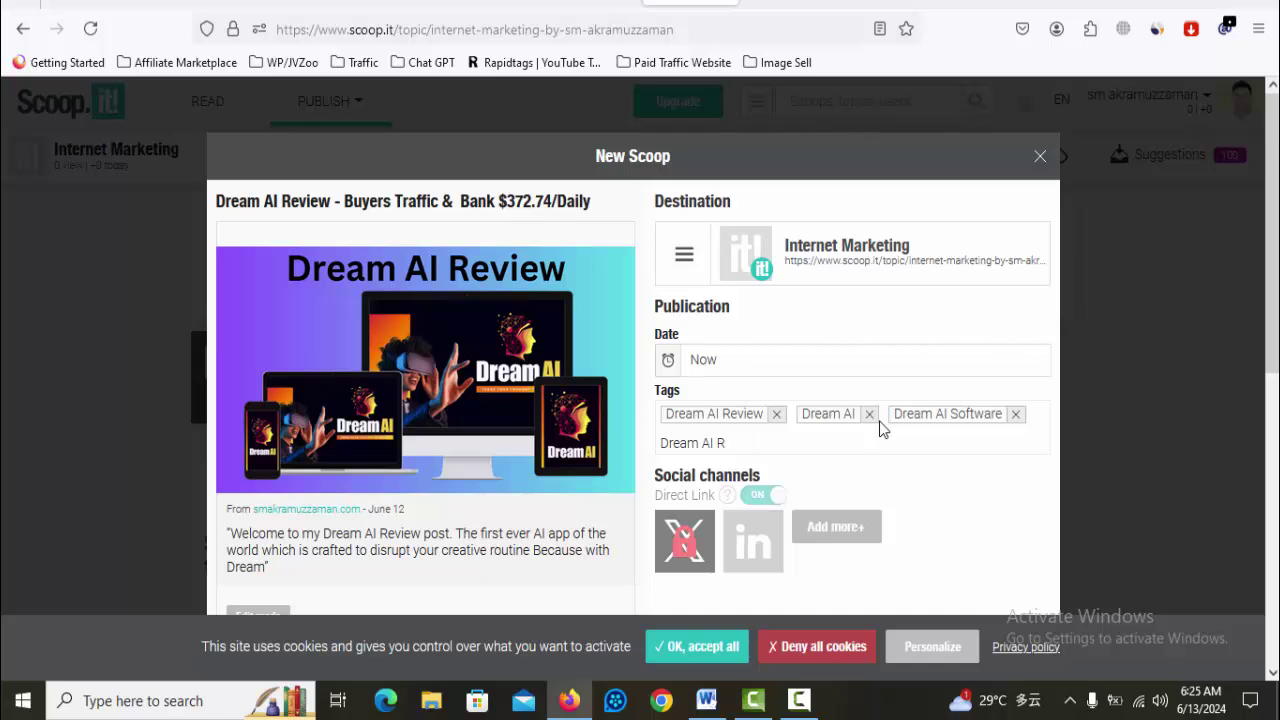
pyautogui.write('Works')
pyautogui.press('Return')
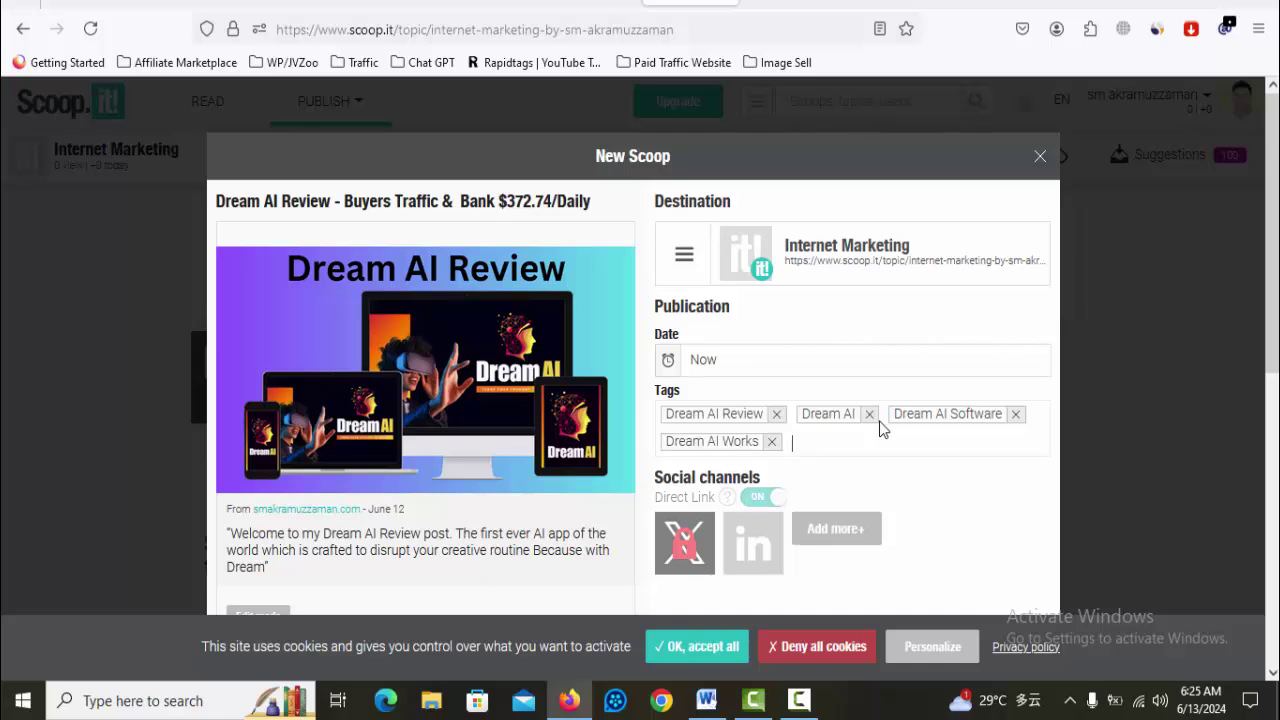
pyautogui.write('How')
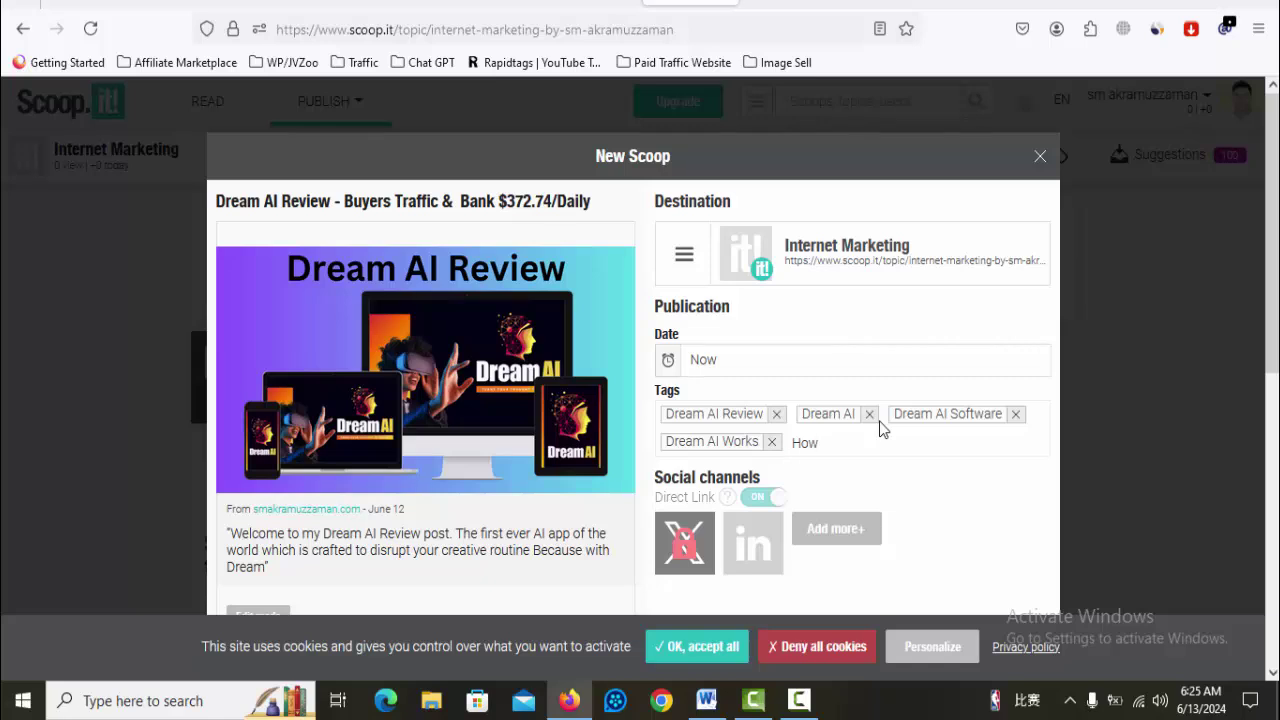
pyautogui.write(' Dream AI Review')
pyautogui.press('BackSpace')
pyautogui.press('BackSpace')
pyautogui.press('BackSpace')
pyautogui.press('BackSpace')
pyautogui.press('Return')
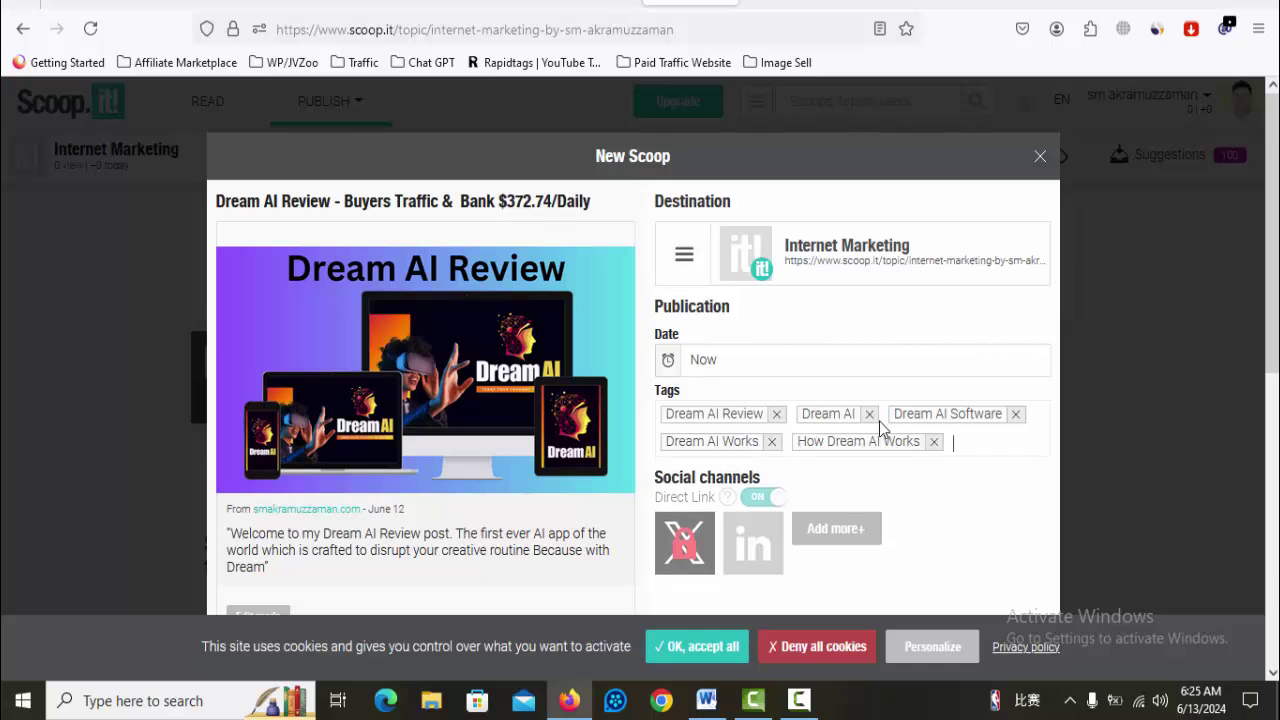
# Publish the new scoop and view it in the Internet Marketing topic.
pyautogui.scroll(-2, 925, 357)
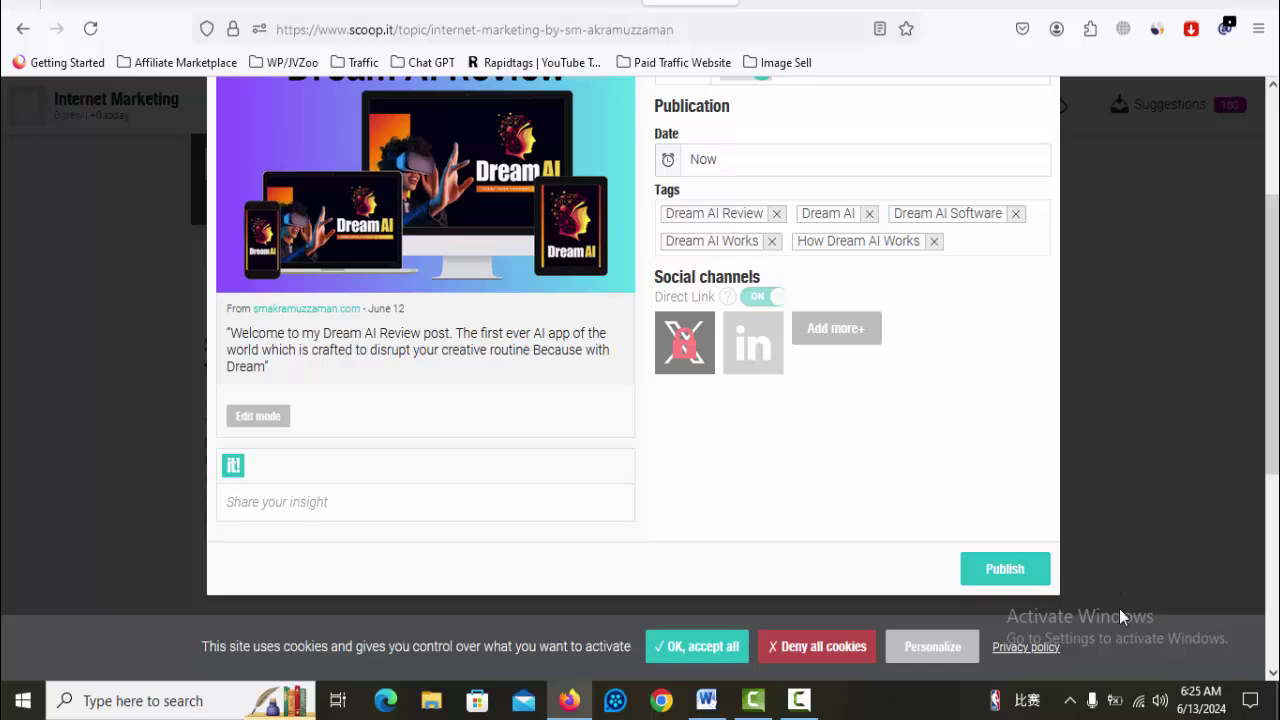
pyautogui.click(1020, 570)
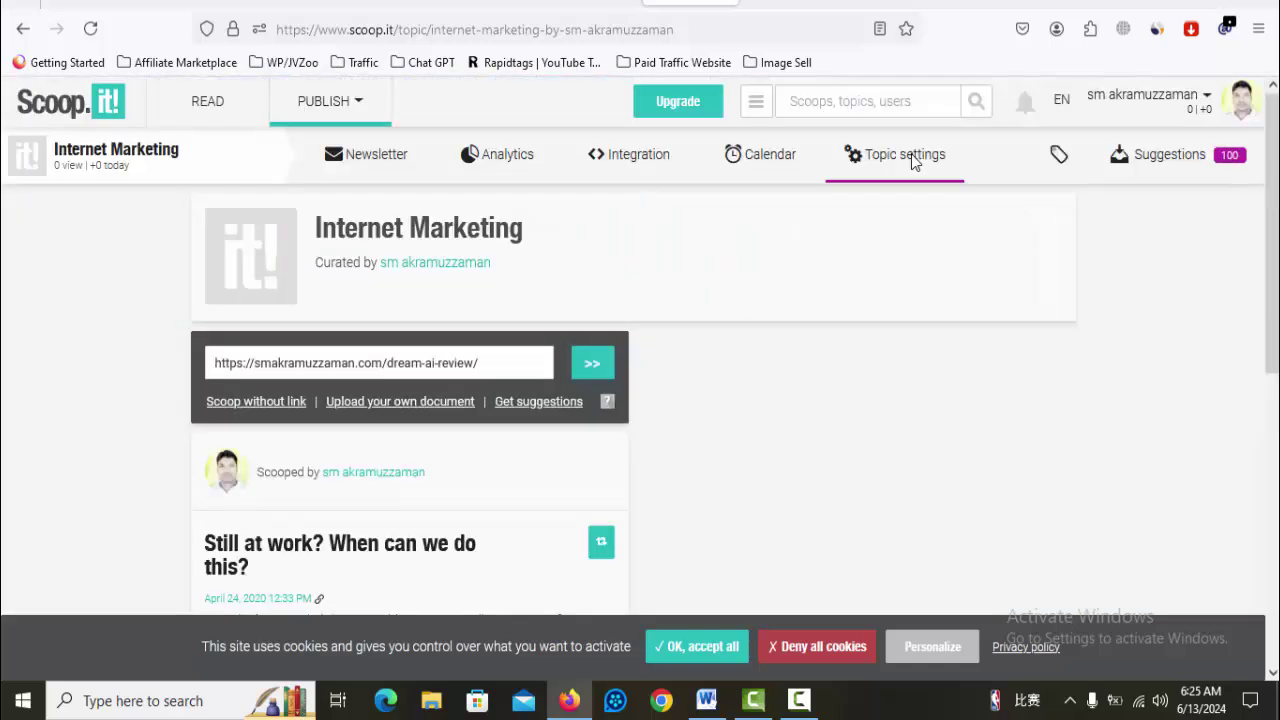
pyautogui.scroll(-2, 1153, 333)
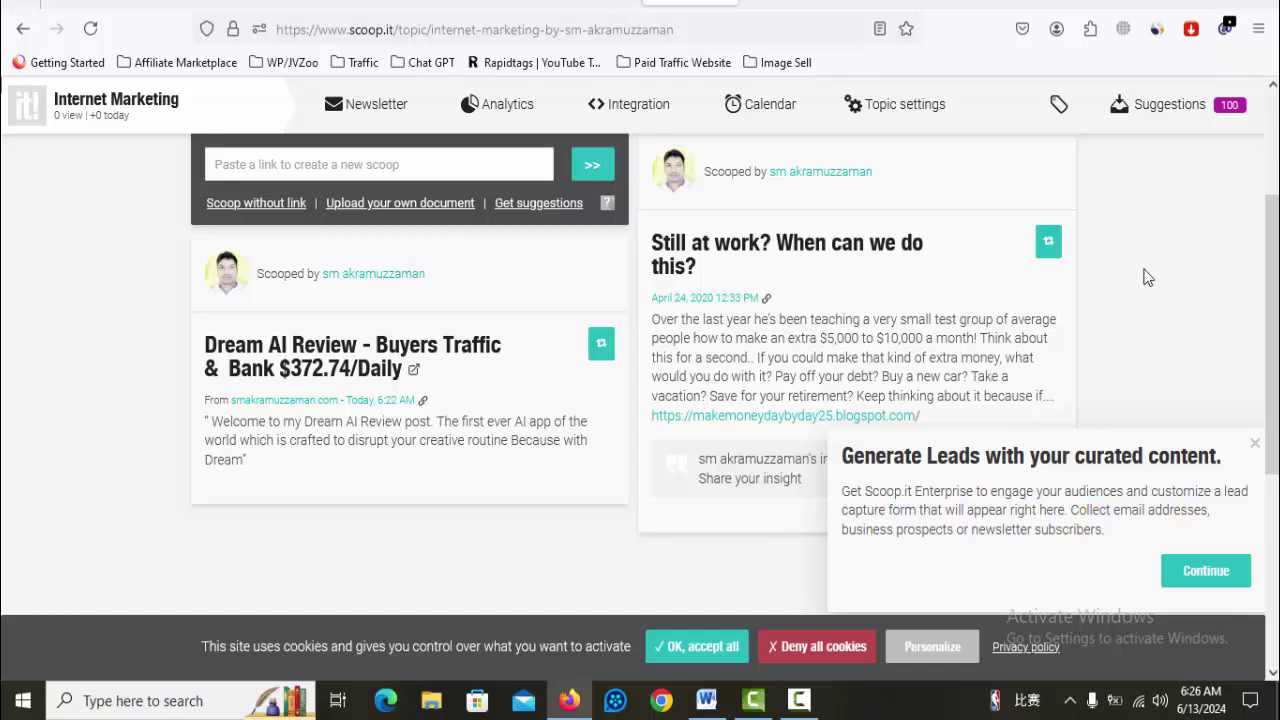
# Revisit the review post, then open the Scoop.it "Dream AI OTO - Dream AI Review" listing from the Google results.
pyautogui.click(352, 345)
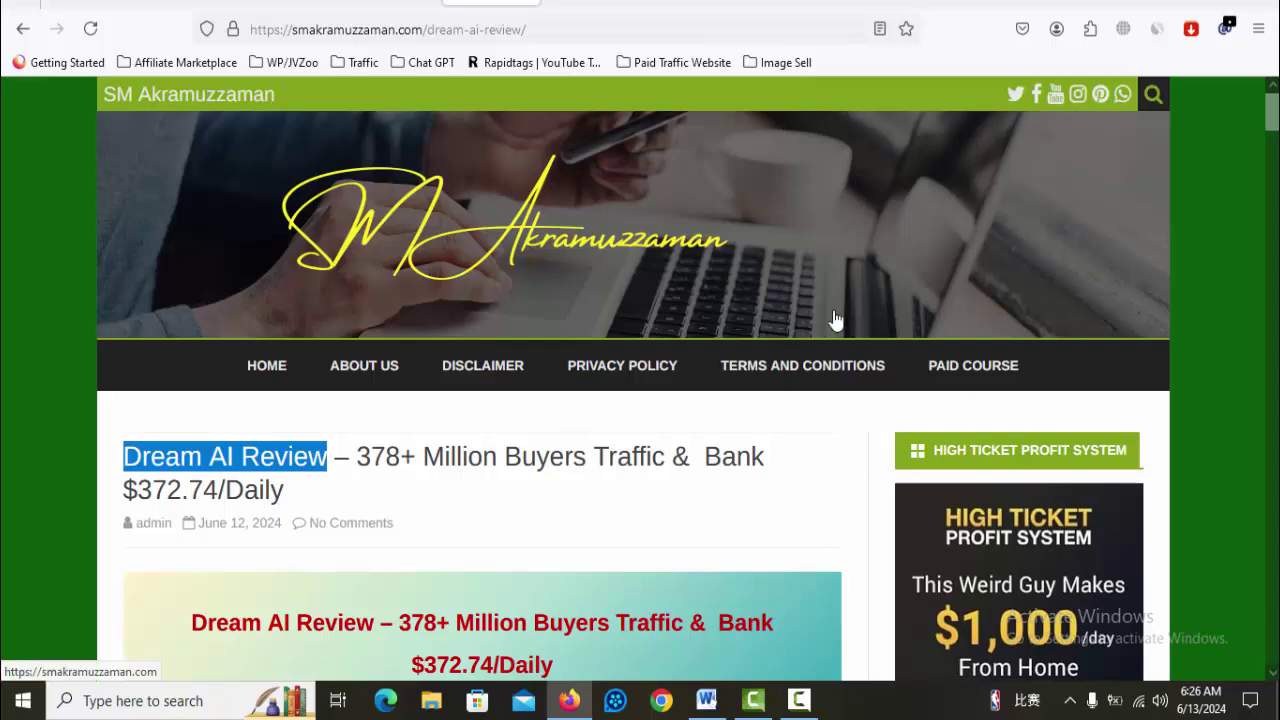
pyautogui.click(590, 3)
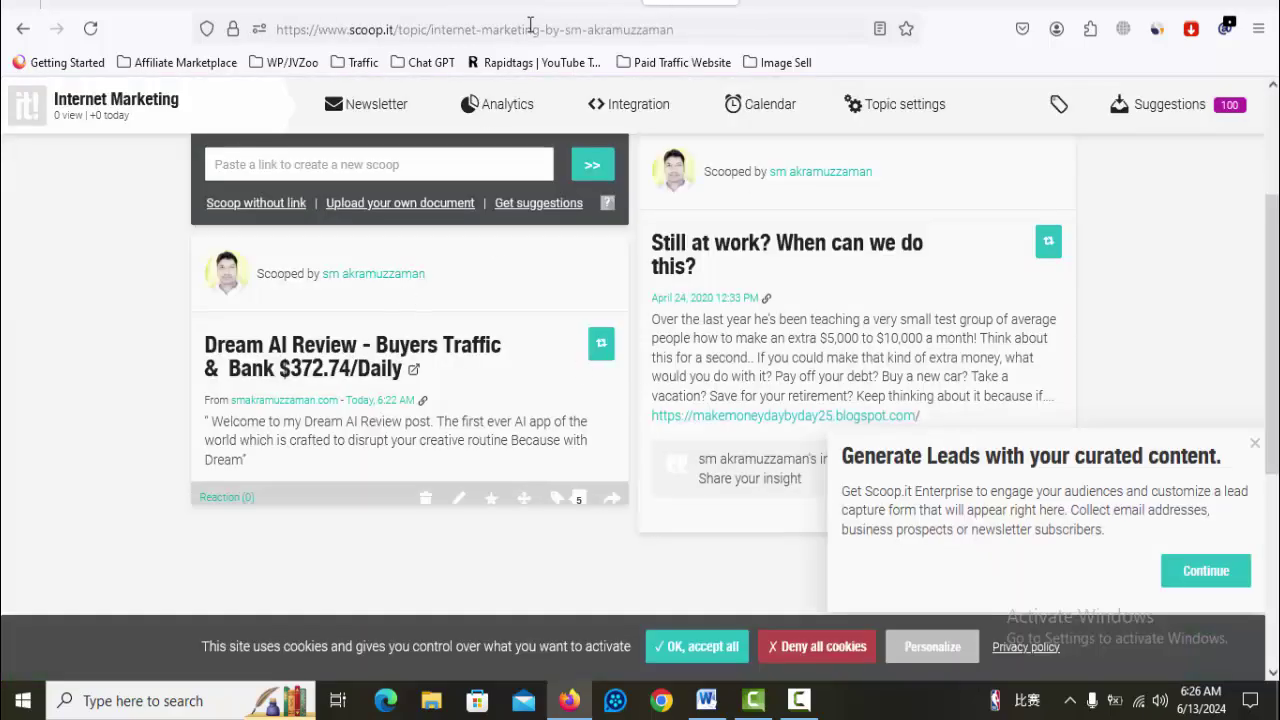
pyautogui.click(590, 3)
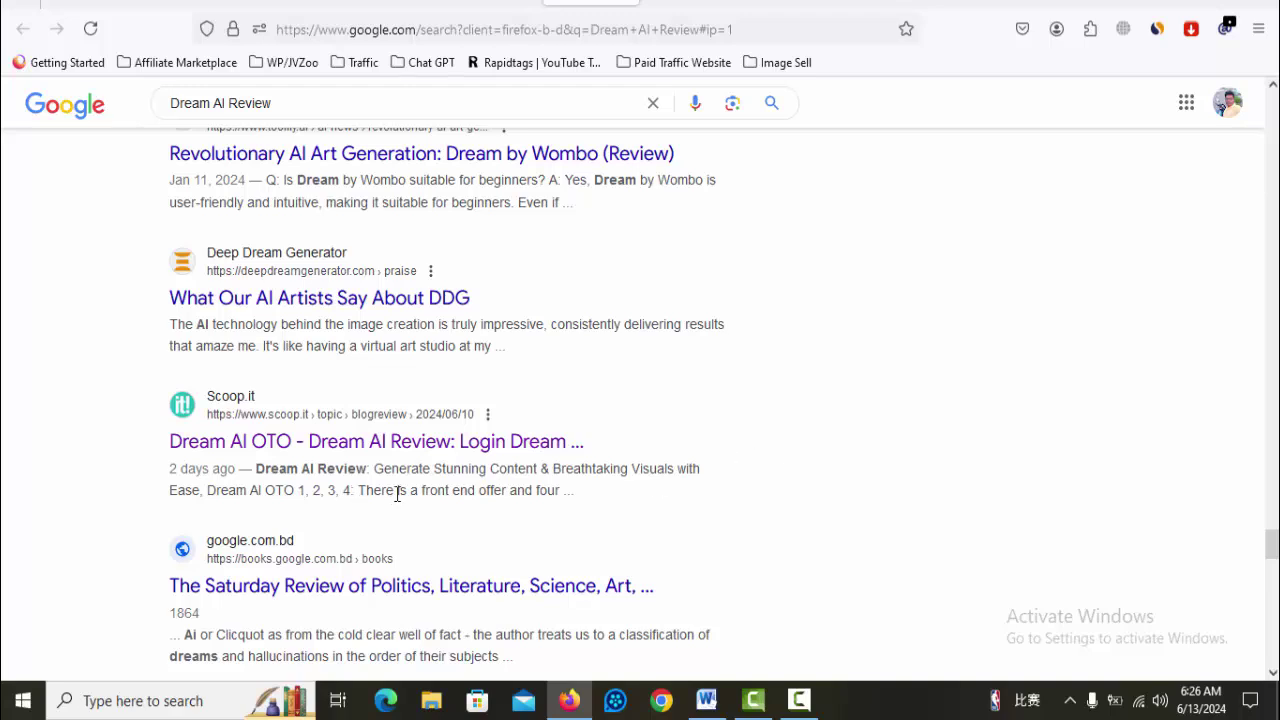
pyautogui.click(451, 445)
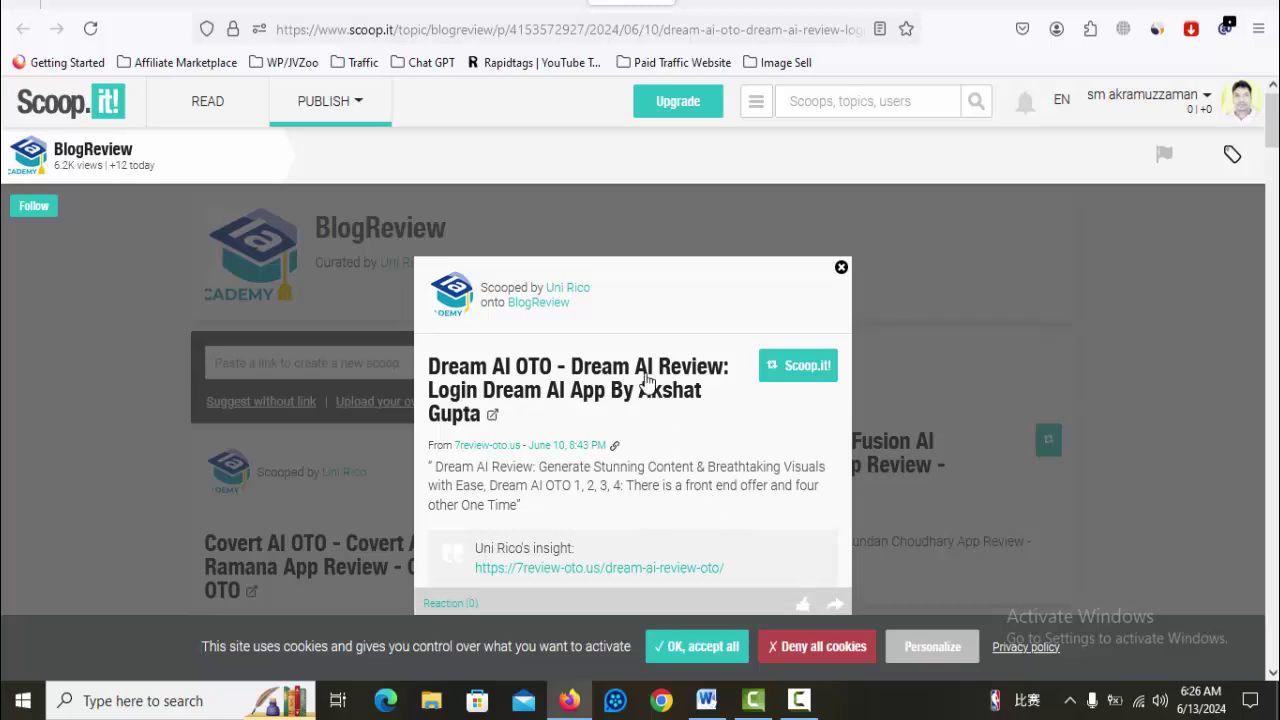
# Follow the 7review-oto.us link in the Dream AI OTO scoop, skim the review article, and return to the Internet Marketing topic.
pyautogui.scroll(-2, 761, 450)
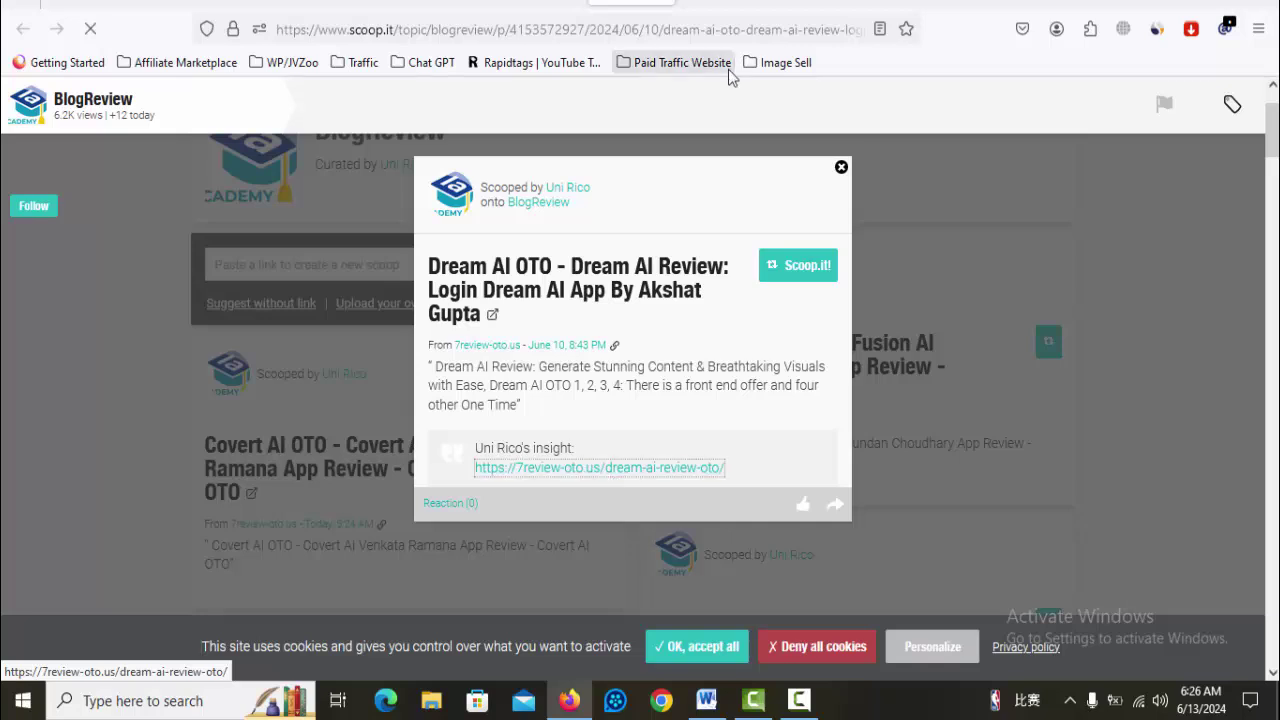
pyautogui.click(684, 469)
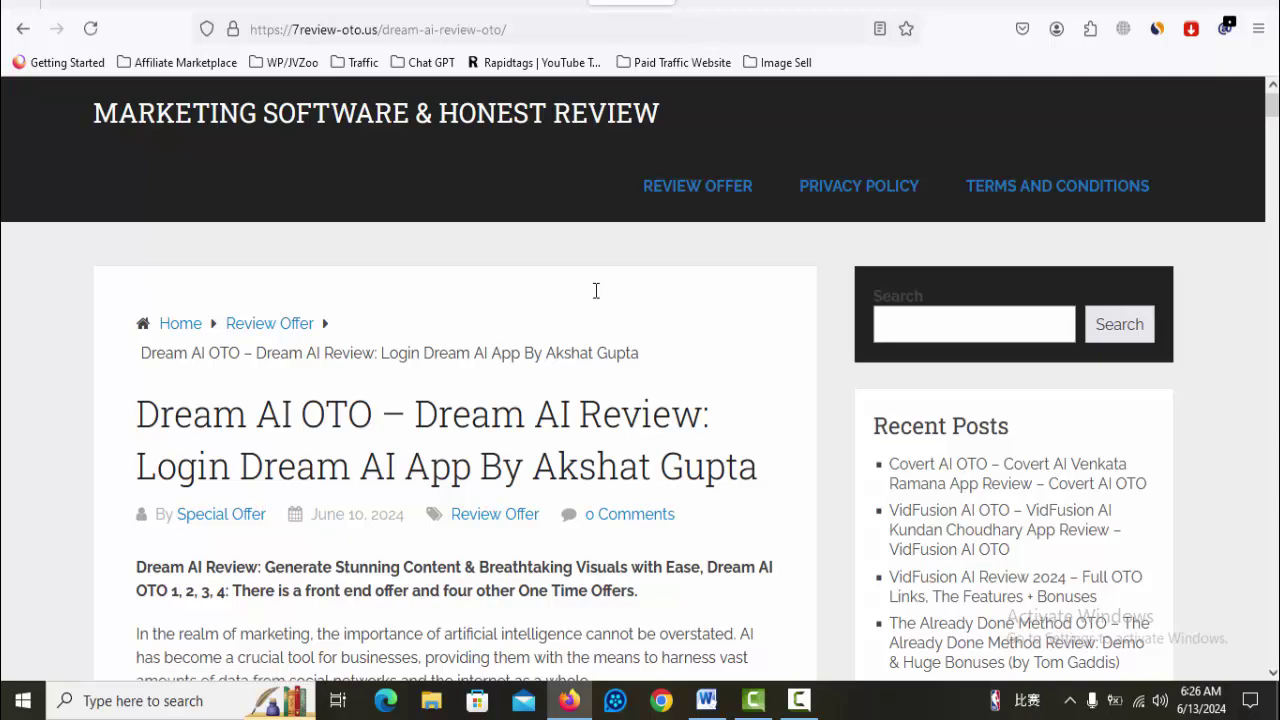
pyautogui.scroll(-12, 700, 323)
pyautogui.scroll(-5, 700, 328)
pyautogui.scroll(20, 697, 337)
pyautogui.click(733, 2)
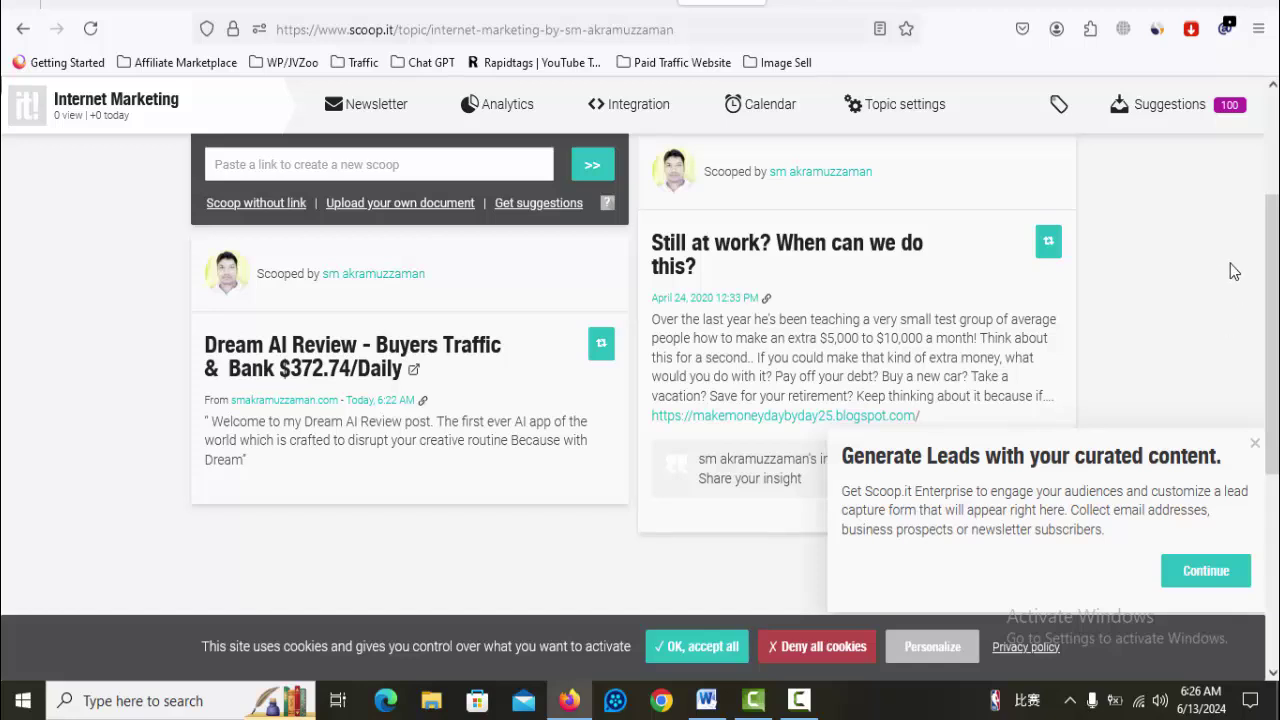
# View the YouTube channel's videos page, then point out the paid course line in the WarriorPlus affiliate marketing tutorial video's description.
pyautogui.click(88, 4)
pyautogui.scroll(15, 1022, 430)
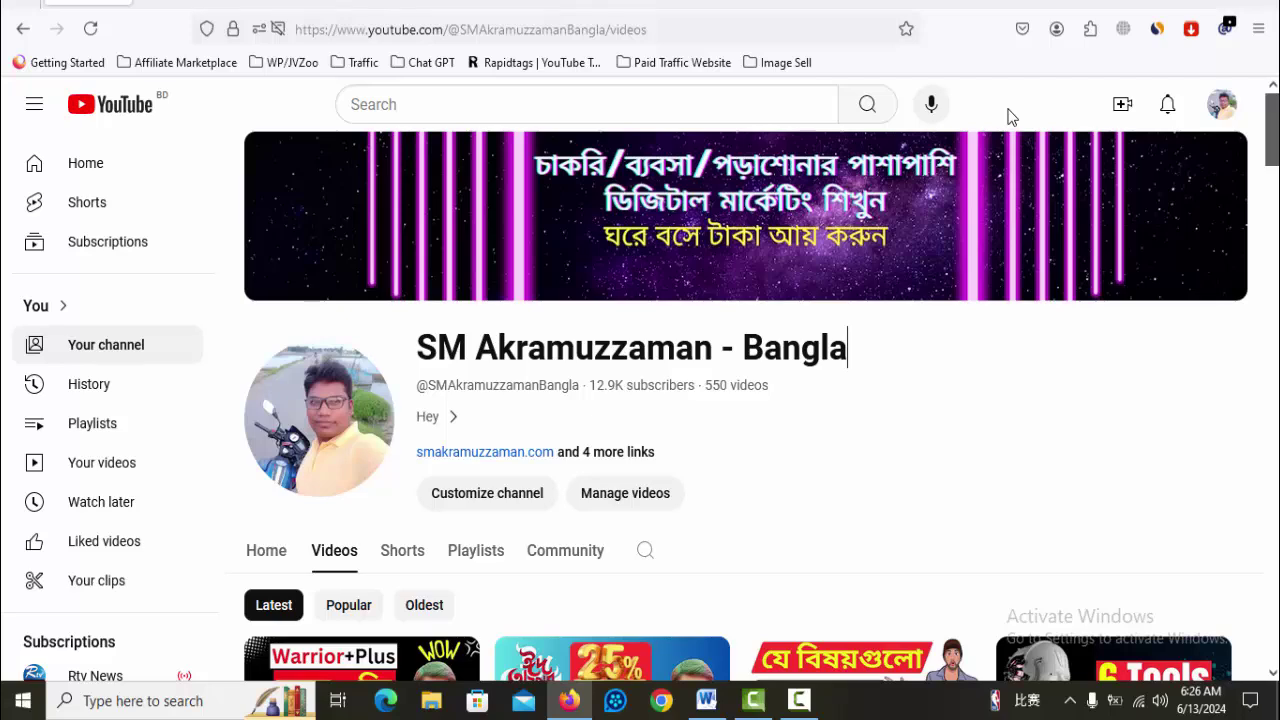
pyautogui.click(164, 10)
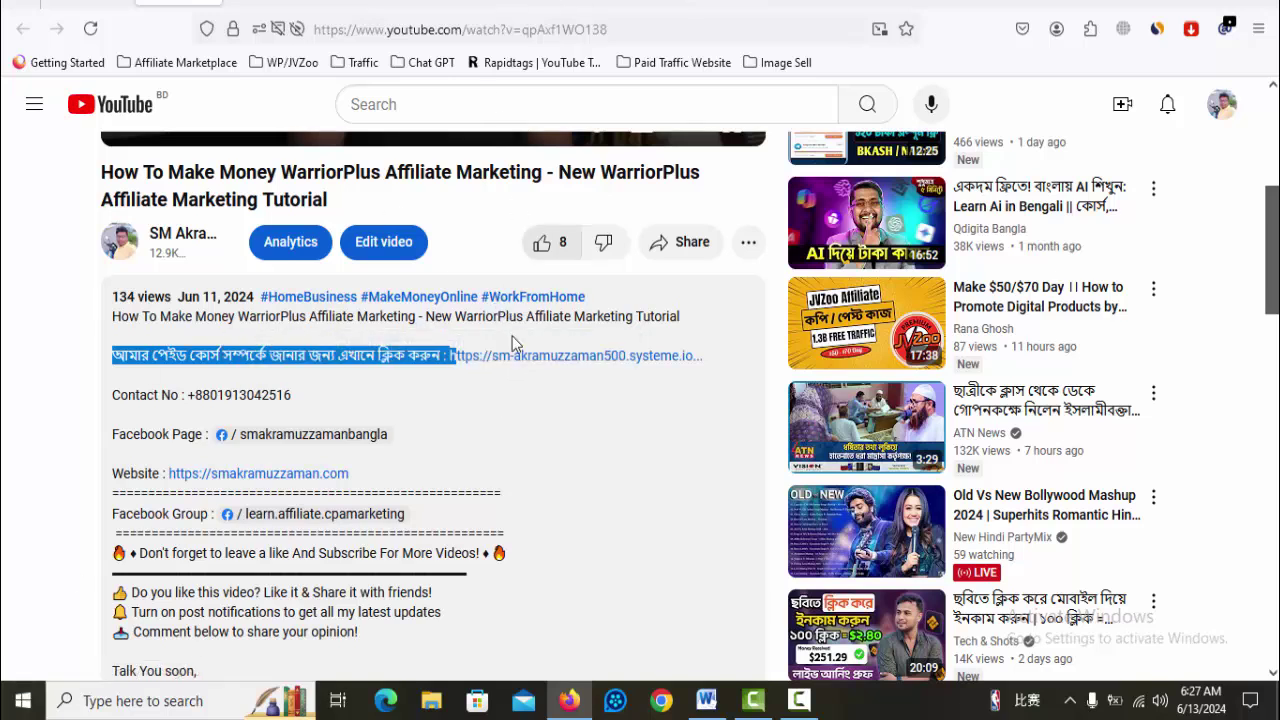
pyautogui.click(237, 361)
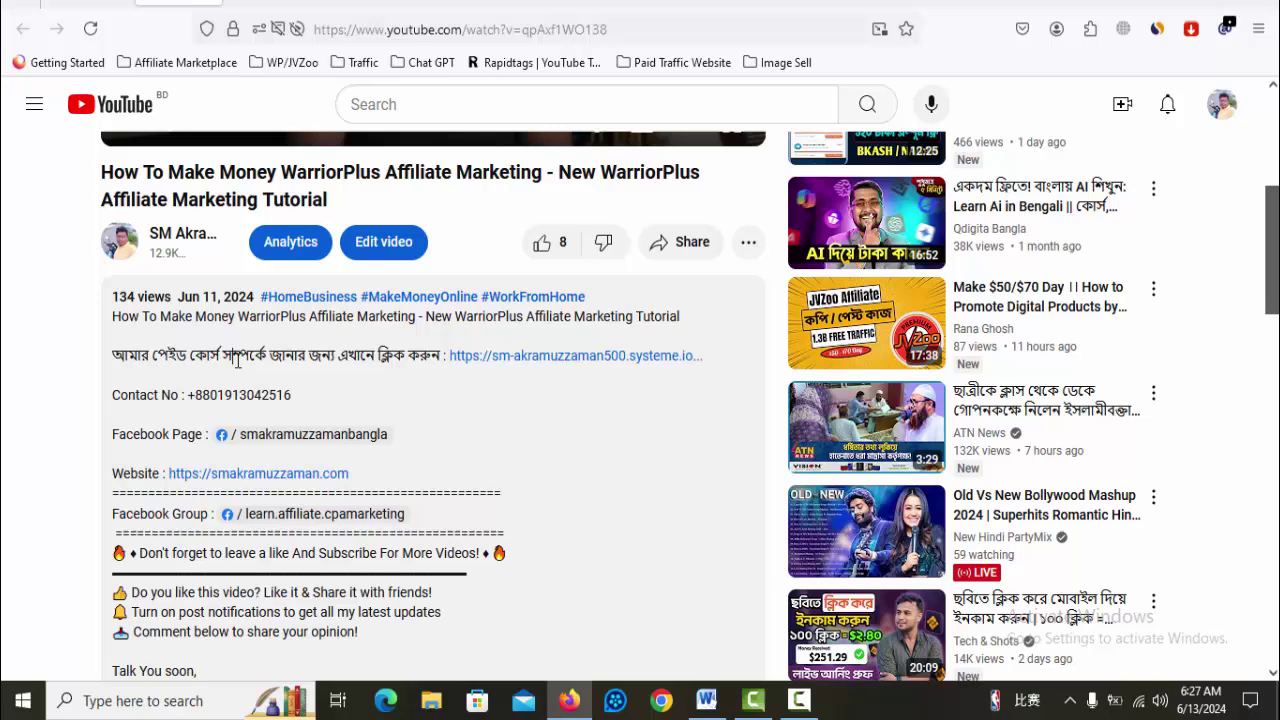
pyautogui.doubleClick(424, 357)
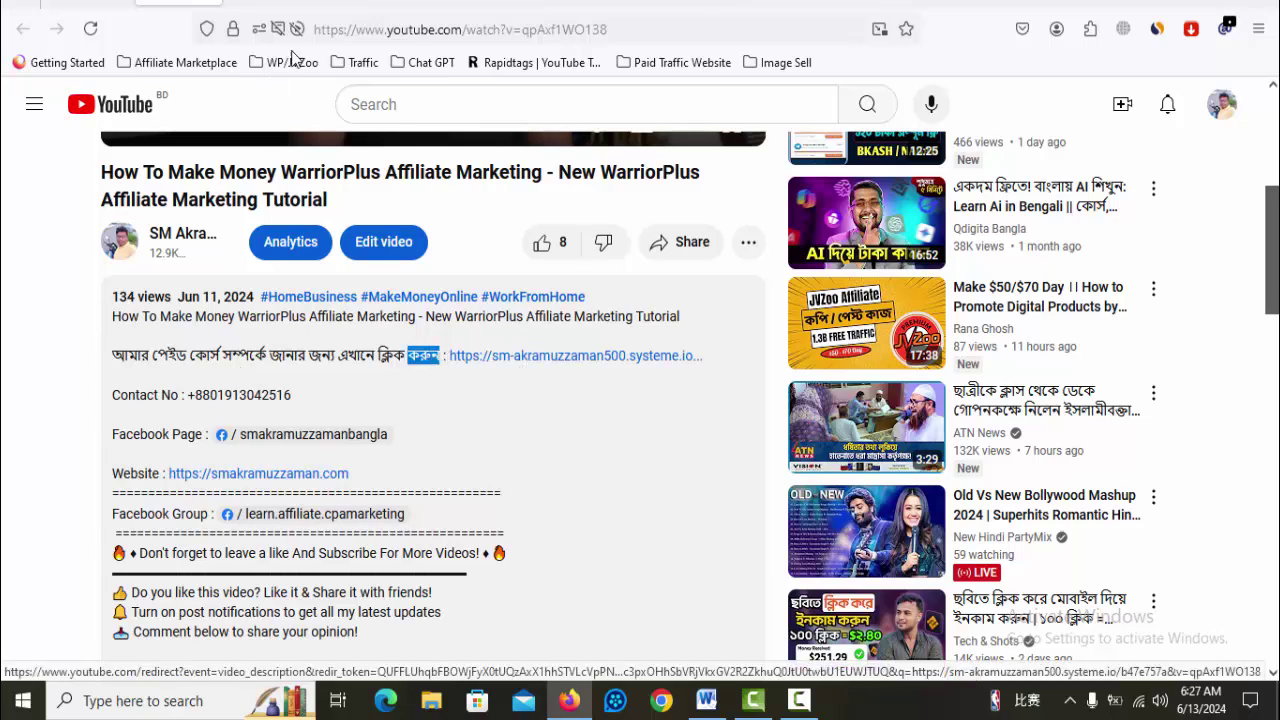
# Browse the systeme.io paid course page down to the purchase instructions and highlight the contact phone number.
pyautogui.click(270, 3)
pyautogui.scroll(-5, 1040, 460)
pyautogui.scroll(-10, 1058, 487)
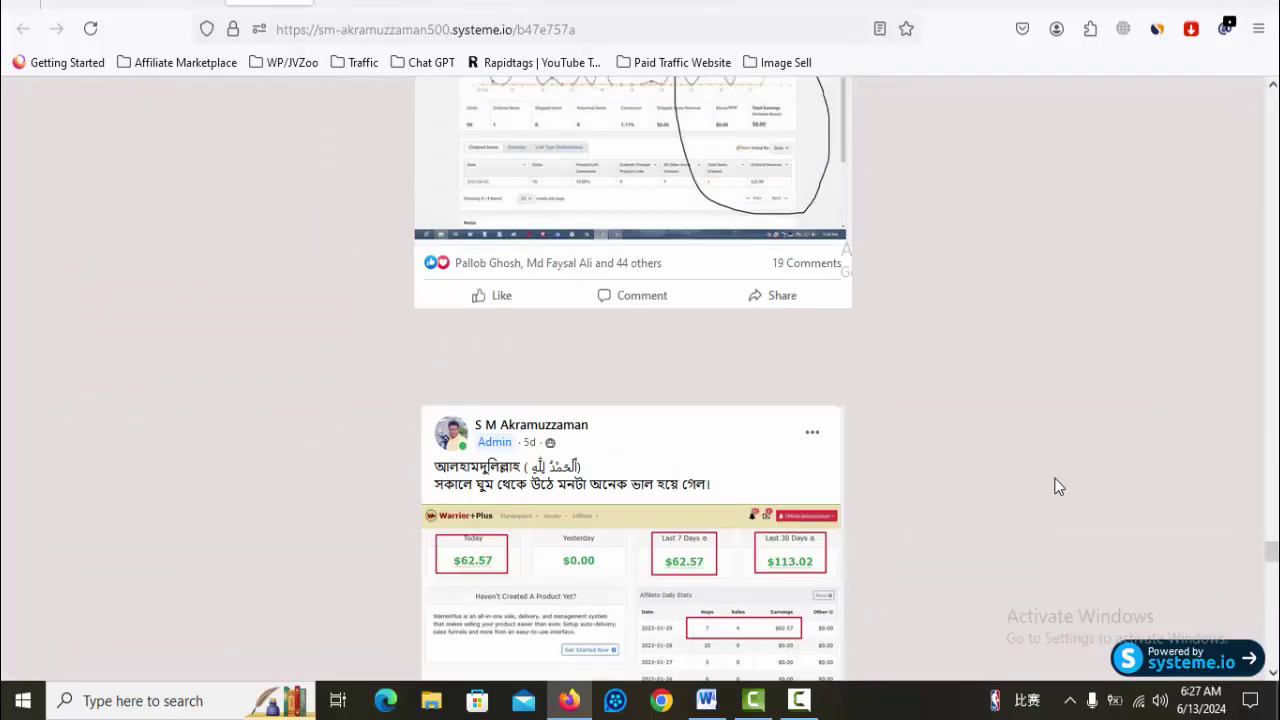
pyautogui.scroll(-10, 1058, 491)
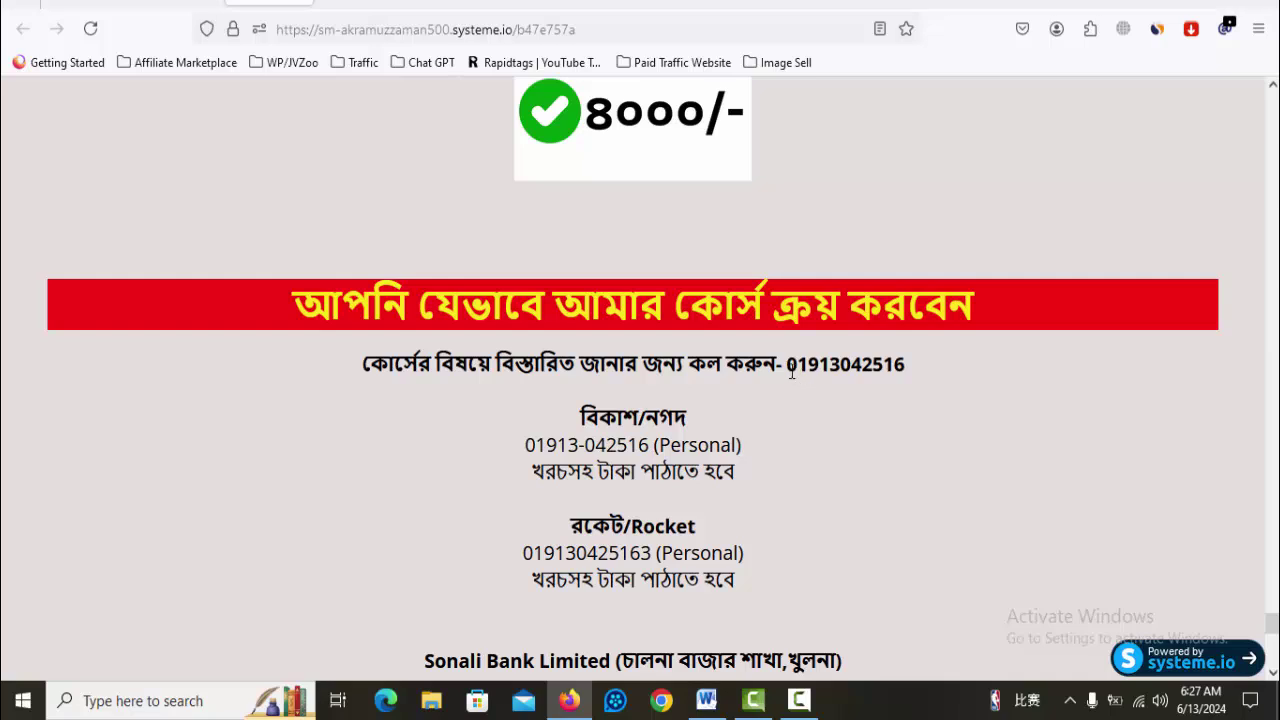
pyautogui.moveTo(787, 370); pyautogui.dragTo(916, 370)
pyautogui.click(915, 370)
# Switch to the private paid-student Facebook group and highlight the taka amount in the June 7 WarriorPlus payment post.
pyautogui.hotkey('ctrl', 'Tab')
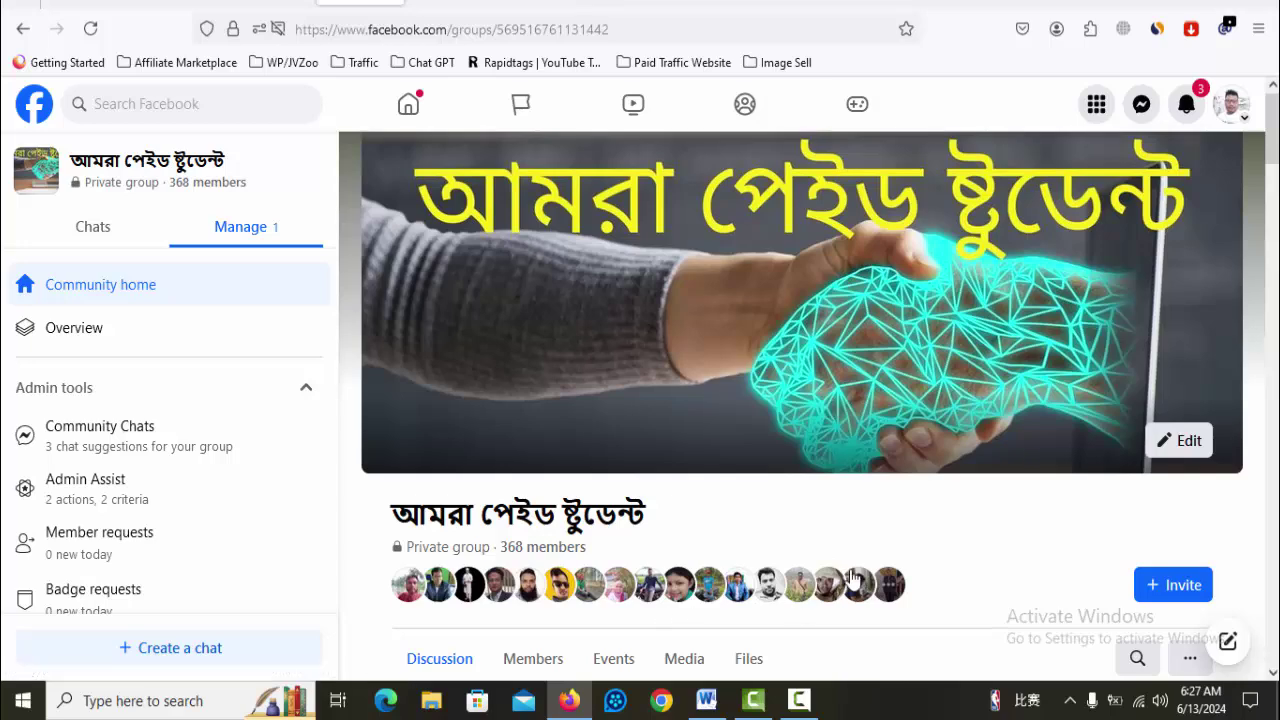
pyautogui.scroll(-8, 857, 530)
pyautogui.scroll(-4, 857, 530)
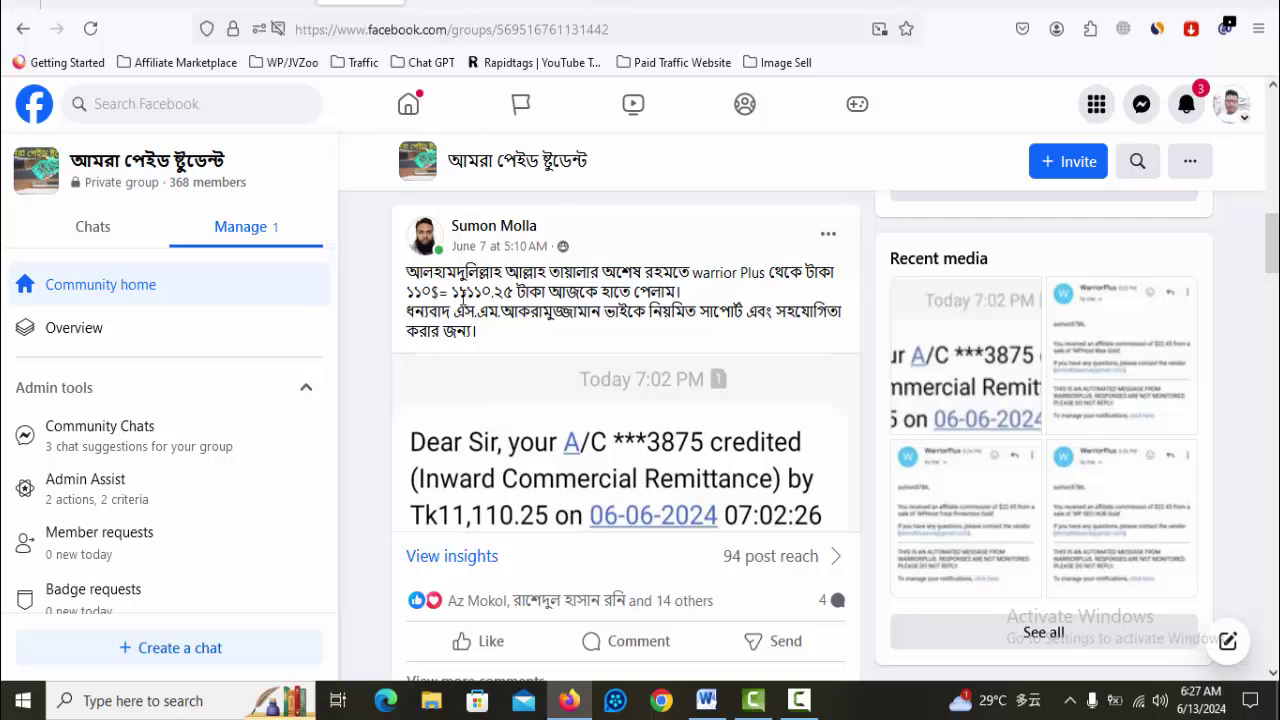
pyautogui.moveTo(452, 292); pyautogui.dragTo(514, 292)
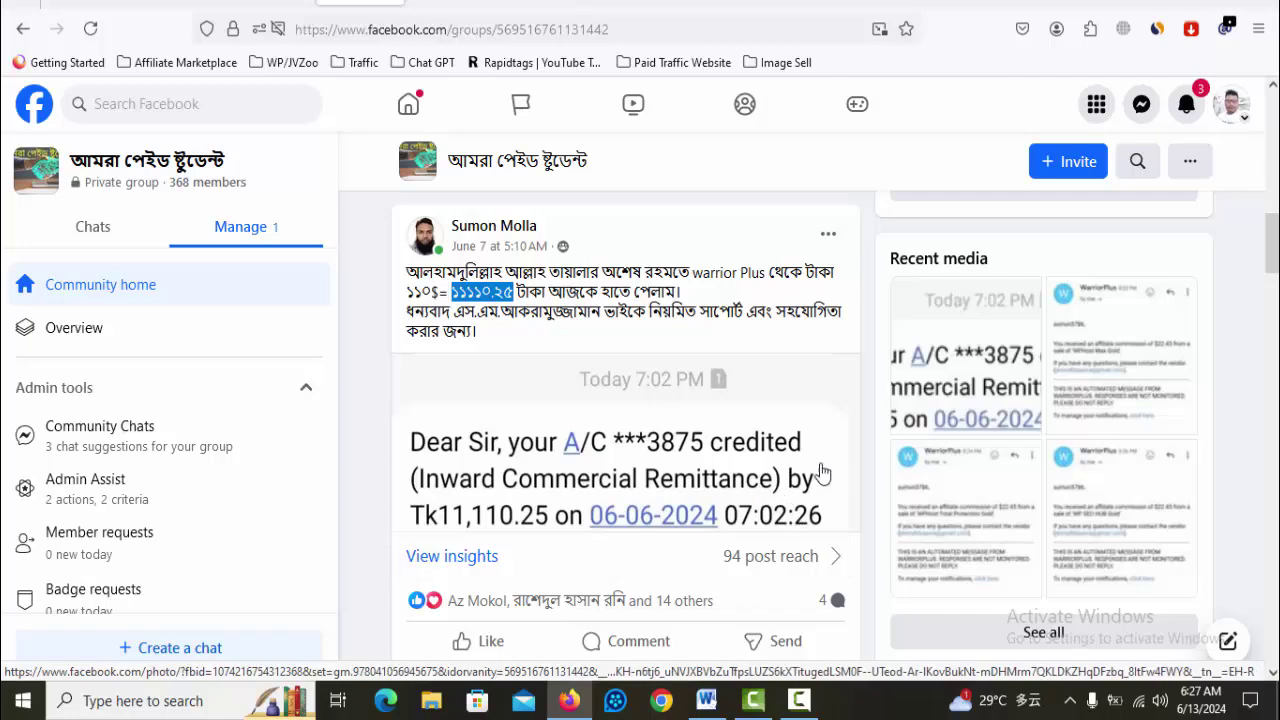
# Find the June 5 WPHost sales post in the group, highlight its total commission, and return to the YouTube channel page.
pyautogui.scroll(-4, 858, 444)
pyautogui.scroll(-13, 858, 444)
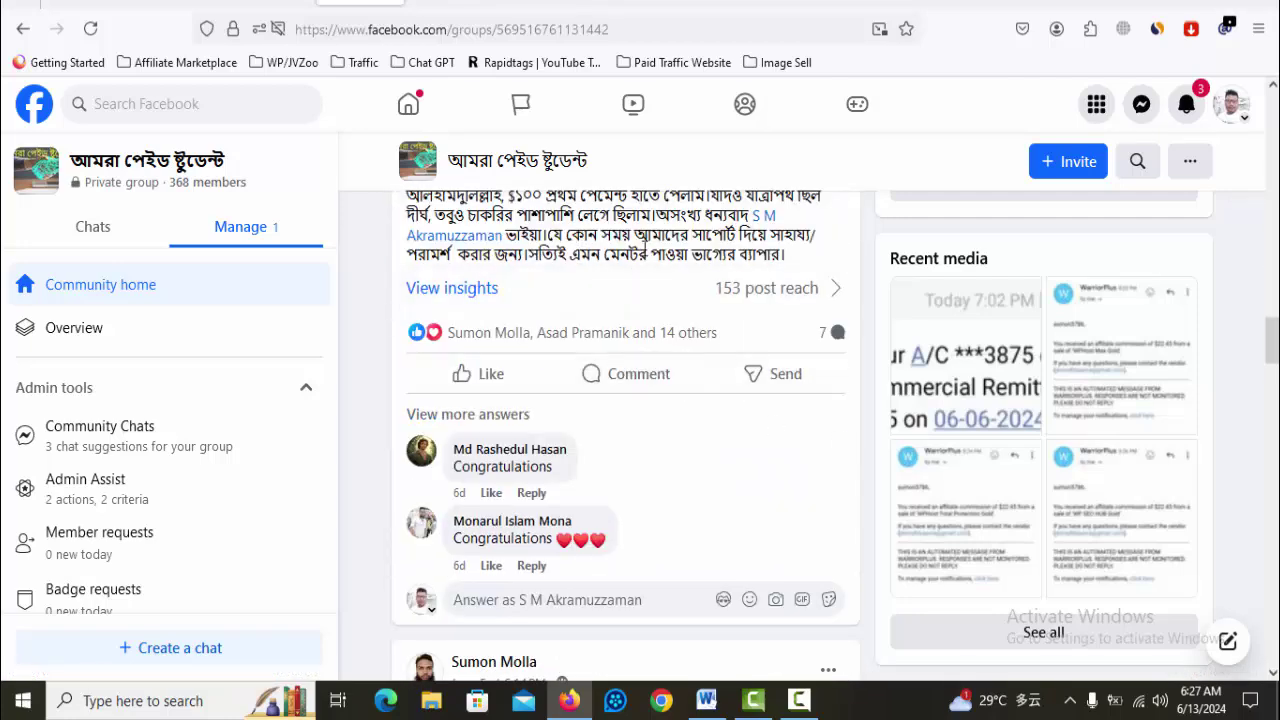
pyautogui.scroll(-5, 815, 441)
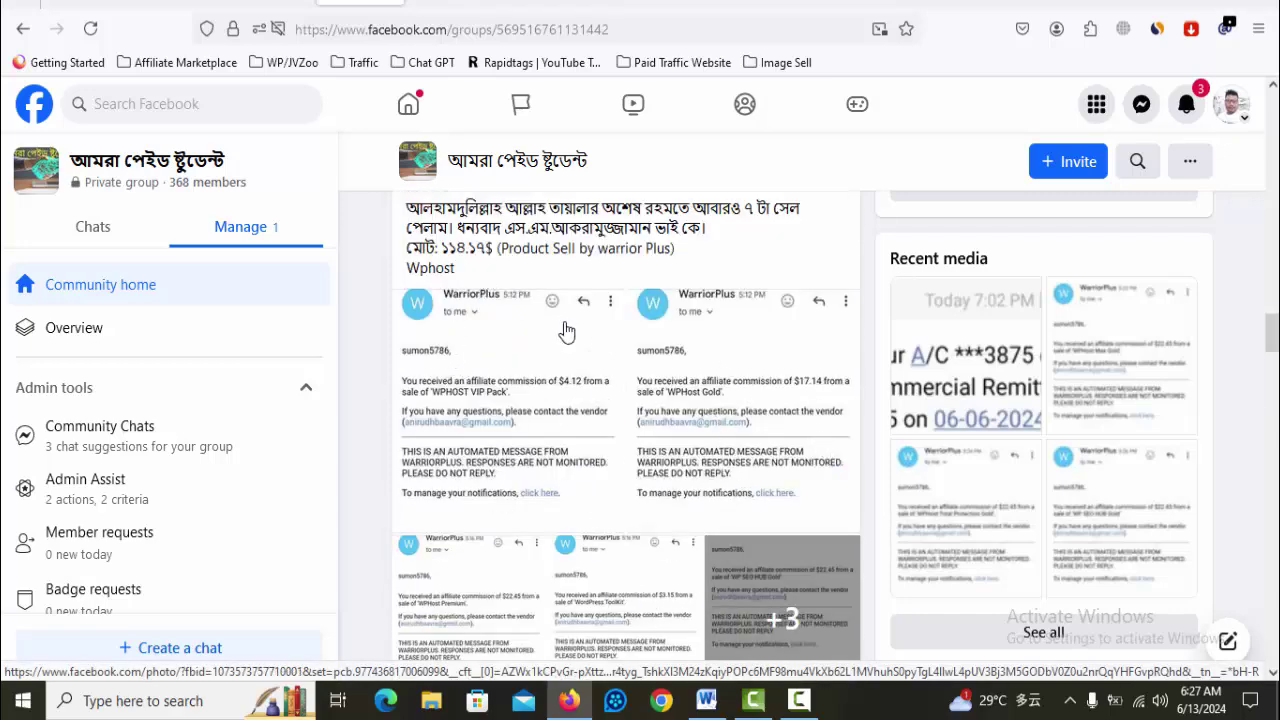
pyautogui.scroll(1, 645, 355)
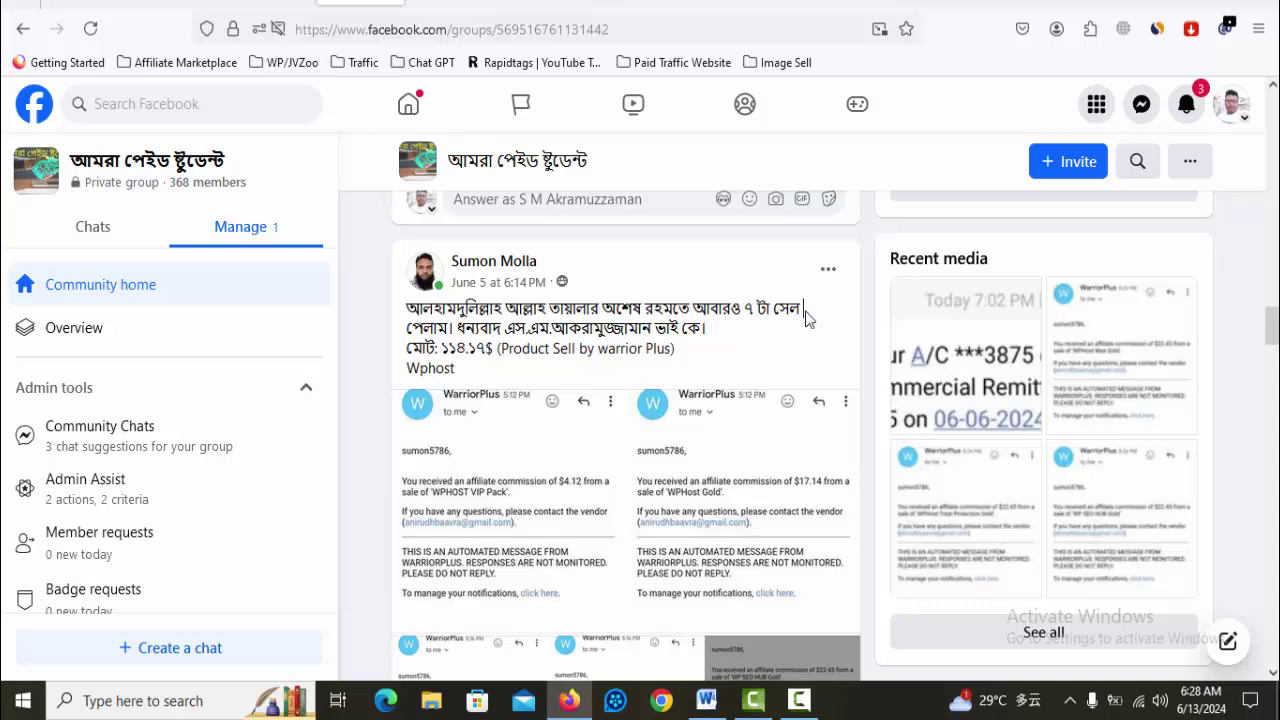
pyautogui.moveTo(565, 330); pyautogui.dragTo(652, 330)
pyautogui.click(728, 337)
pyautogui.moveTo(438, 349); pyautogui.dragTo(497, 351)
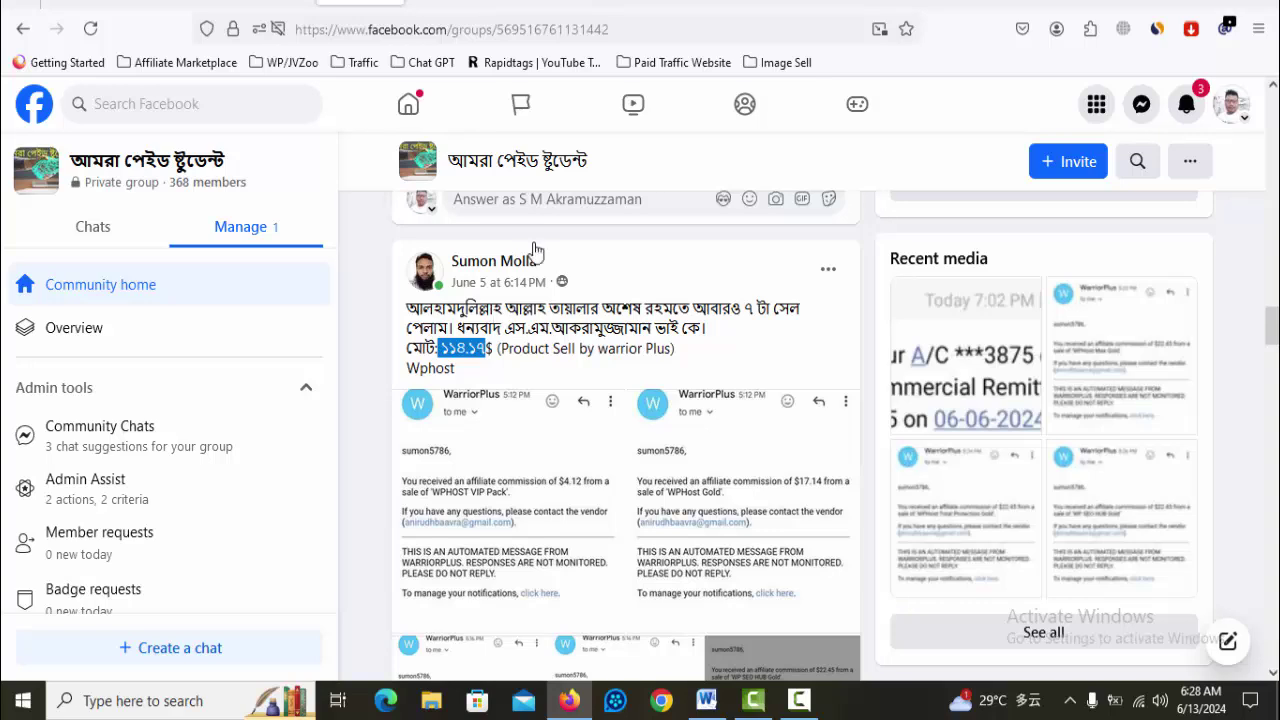
pyautogui.click(105, 5)
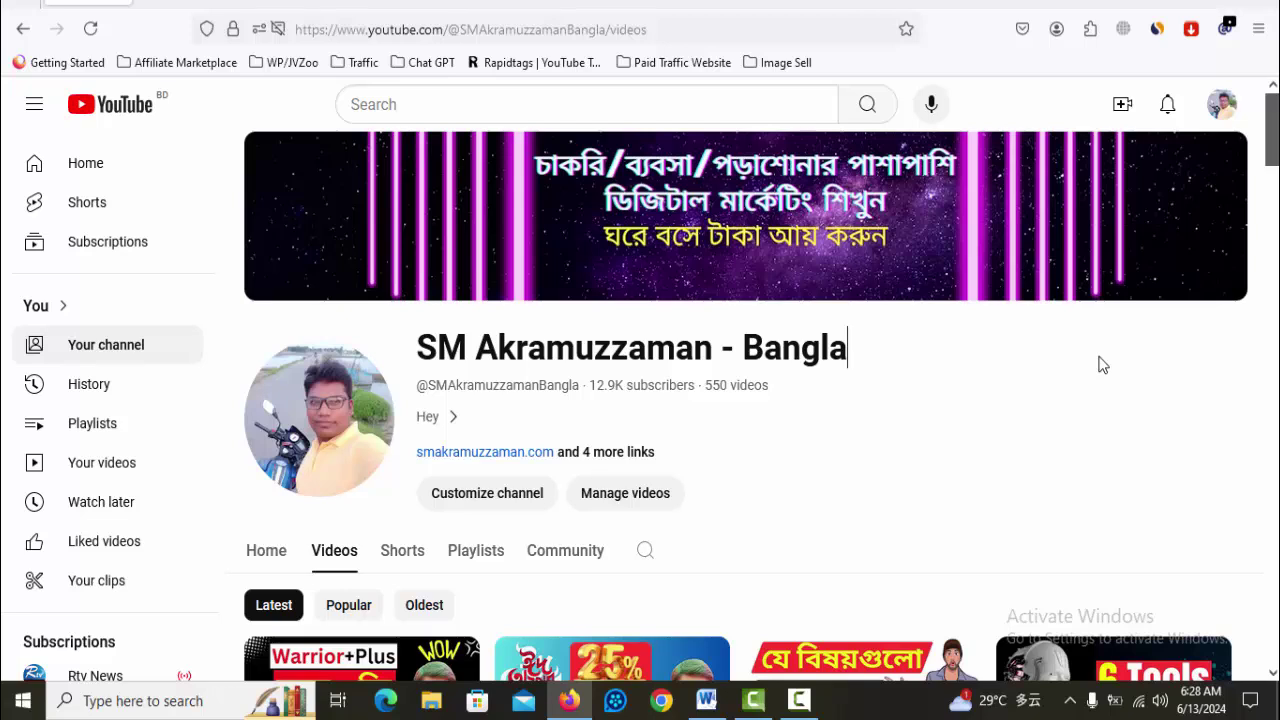